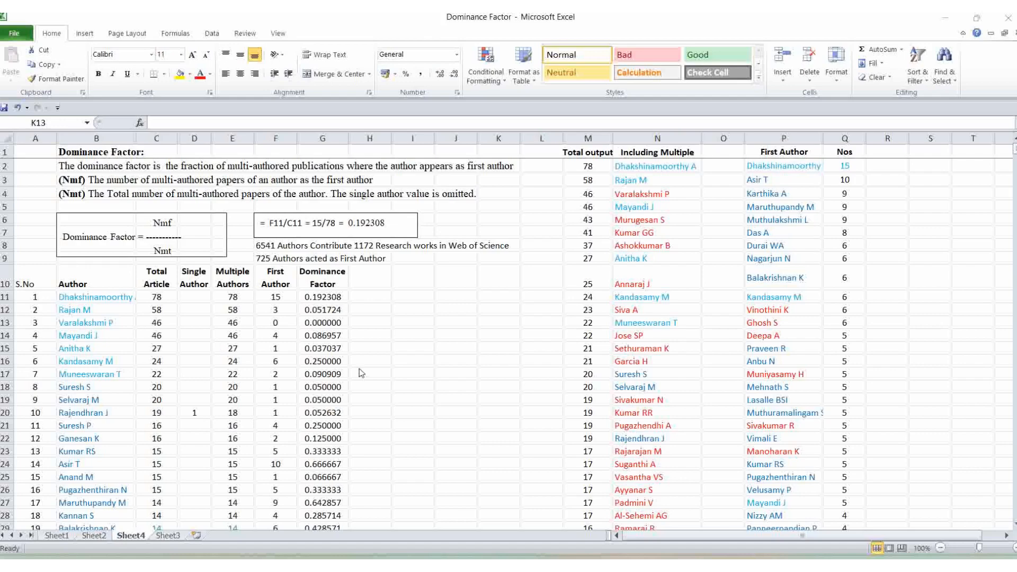
- Switch to File Explorer and rename the TX2 file 1127 as 1172 in the 2019 to 2023 folder
left_click(605, 562)
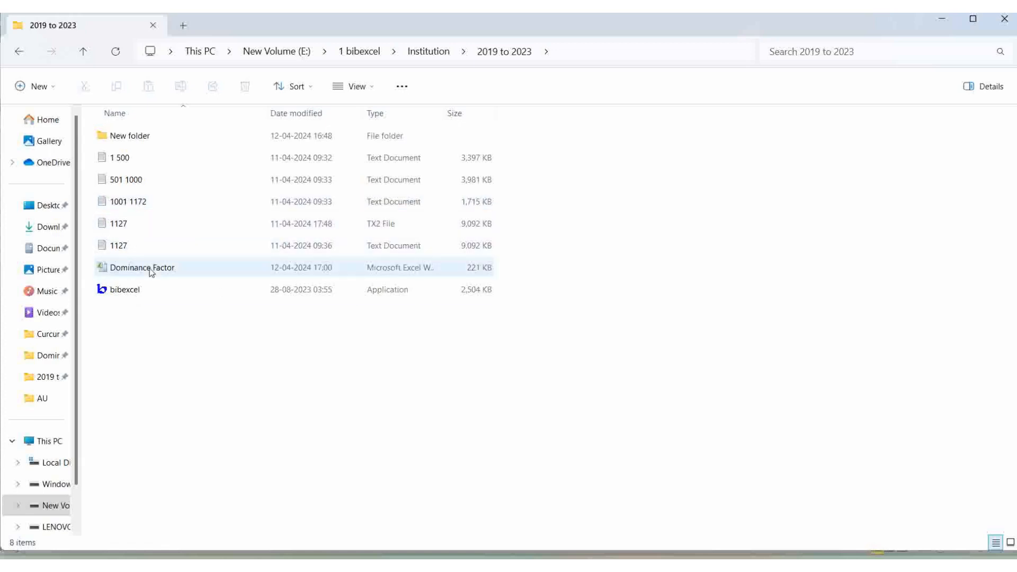
left_click(127, 226)
right_click(128, 227)
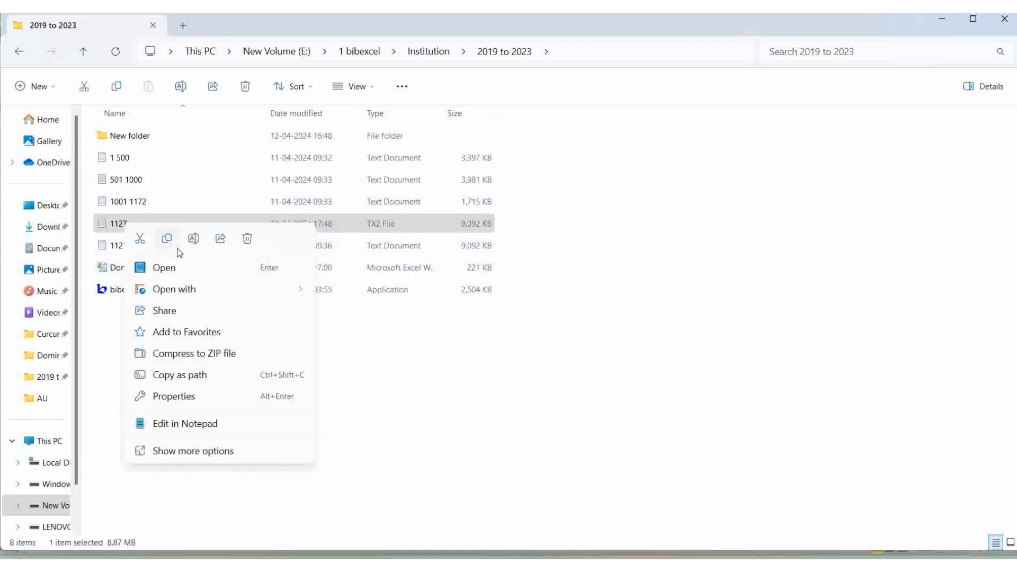
left_click(194, 244)
key("Right")
key("Left")
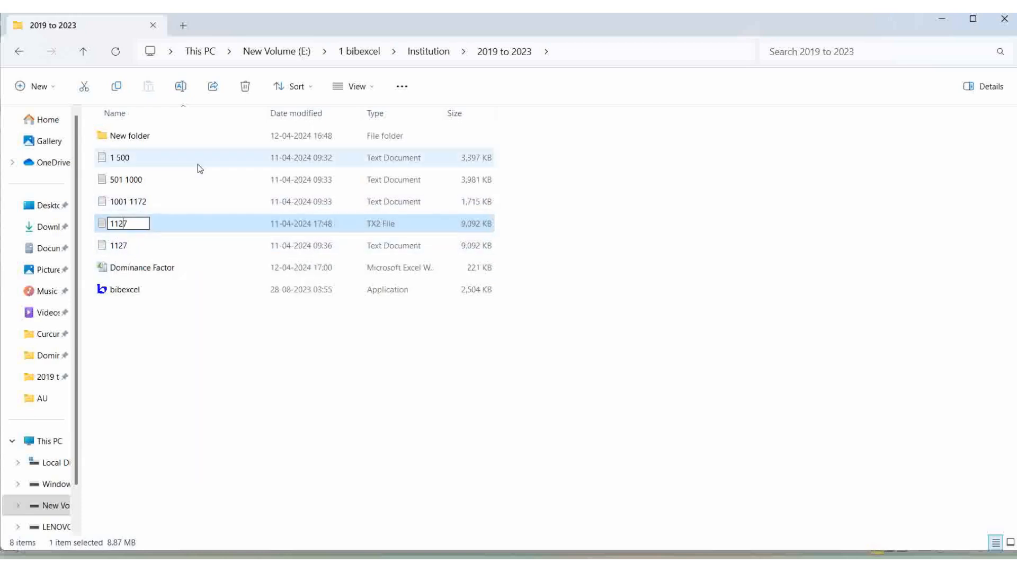
key("BackSpace")
type("2")
left_click(157, 401)
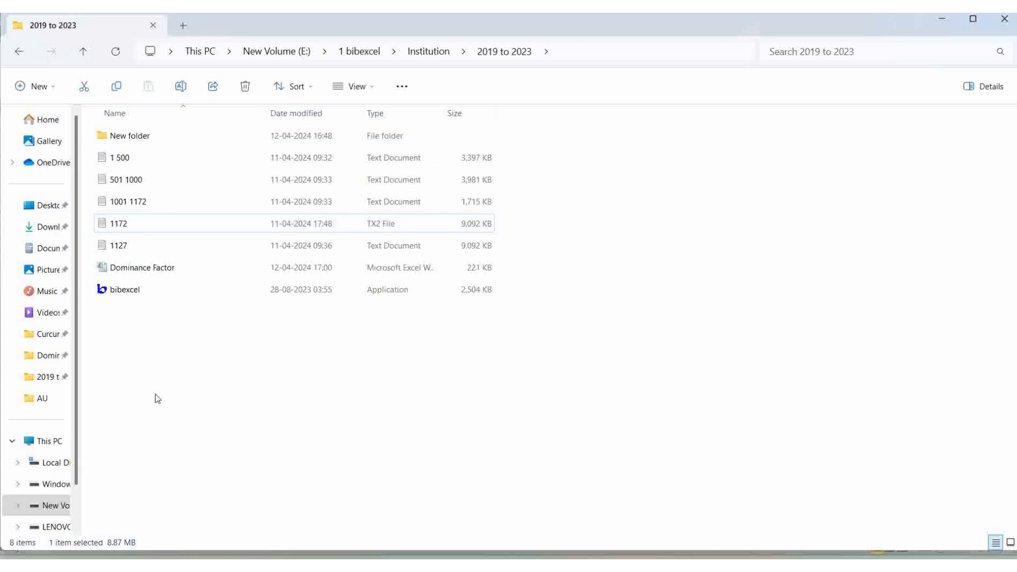
- Create a new folder named AU inside the 2019 to 2023 folder
right_click(231, 365)
mouse_move(258, 313)
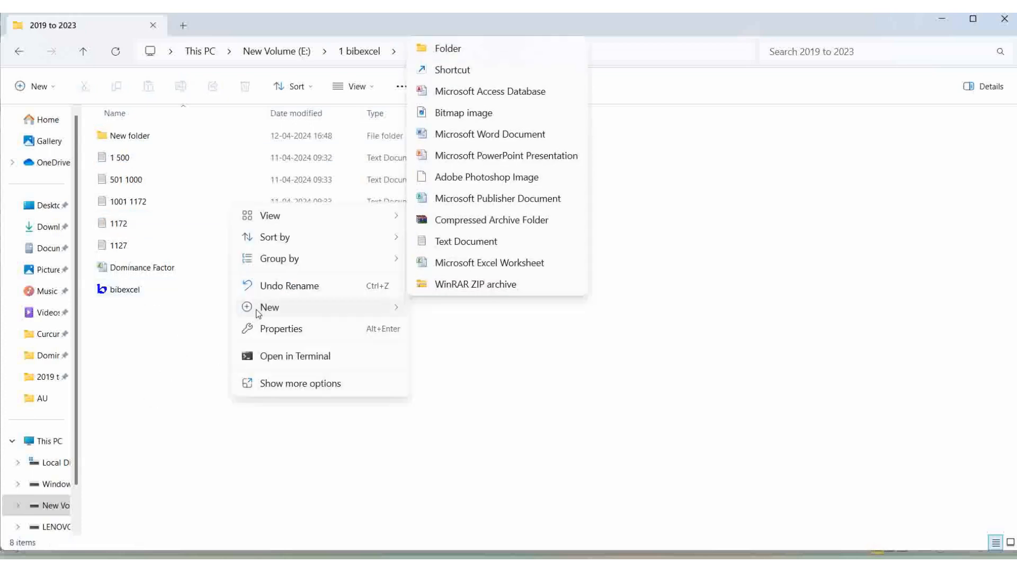
left_click(449, 49)
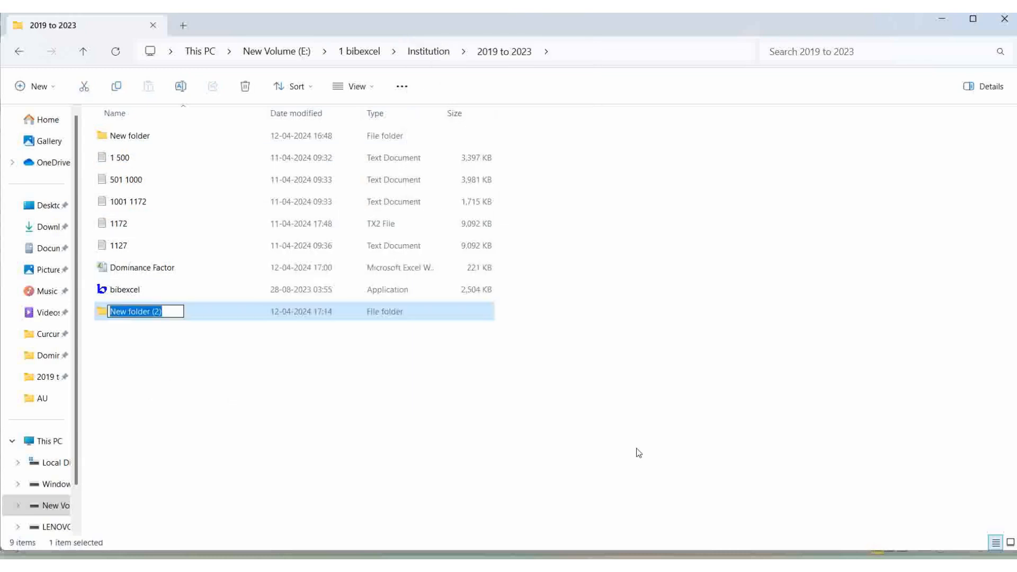
type("AU")
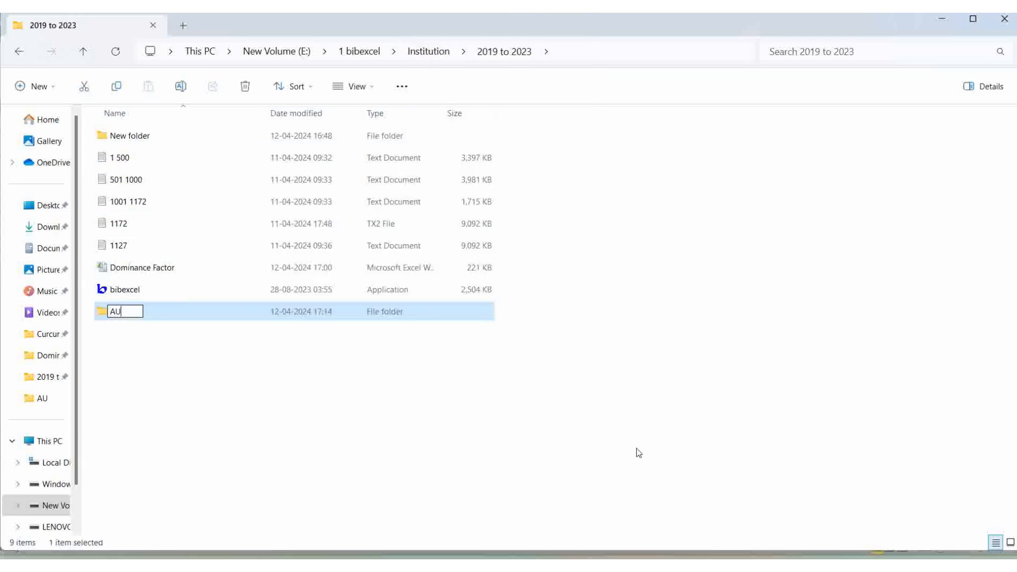
left_click(297, 419)
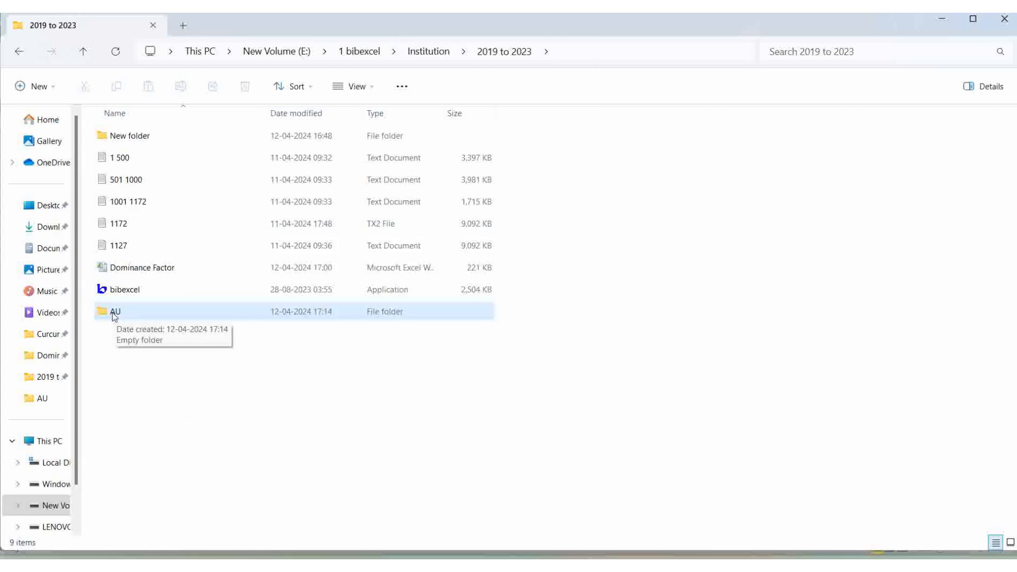
- Copy the 1172 TX2 file into the new AU folder
left_click(126, 224)
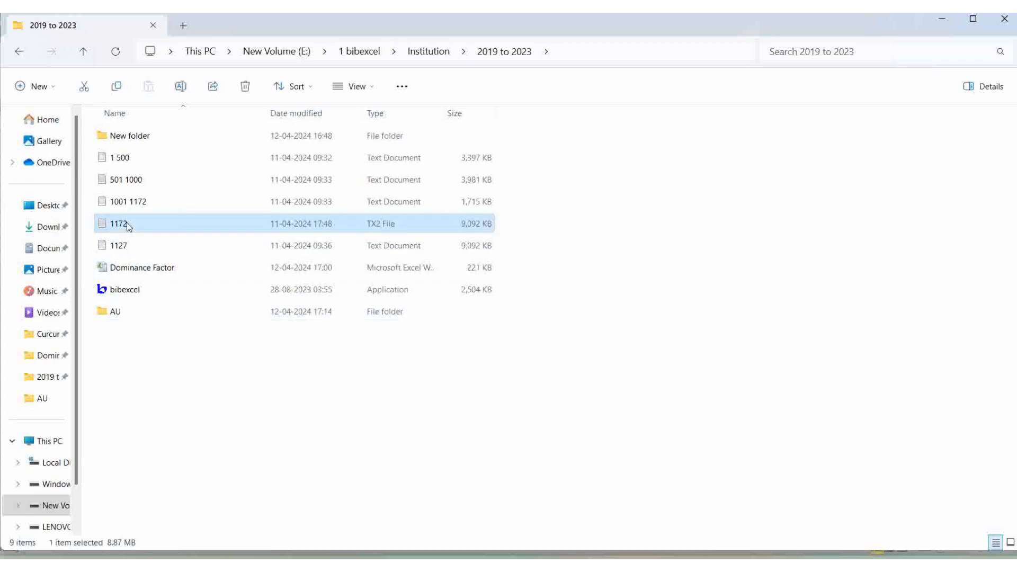
right_click(127, 226)
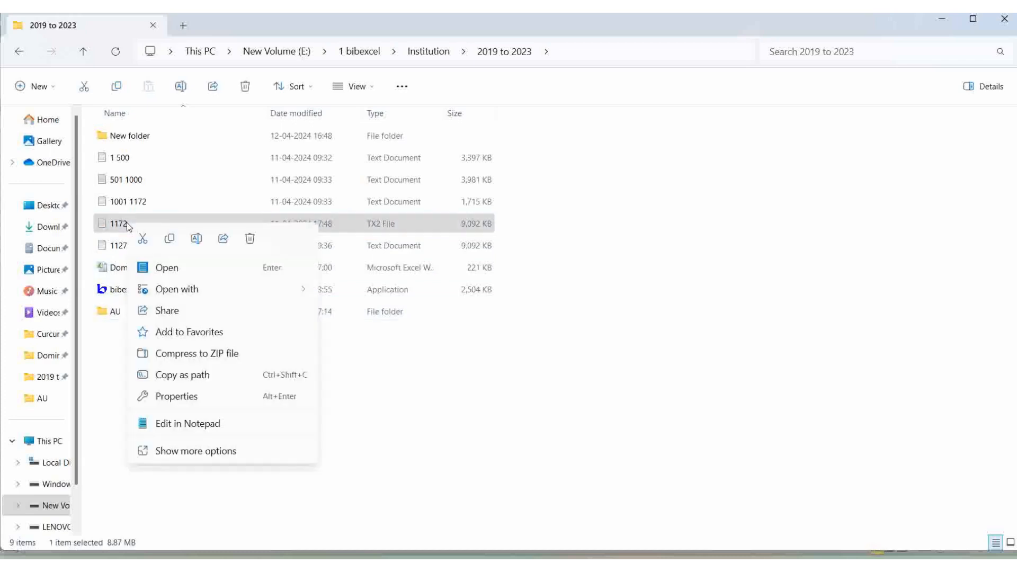
left_click(170, 241)
double_click(137, 314)
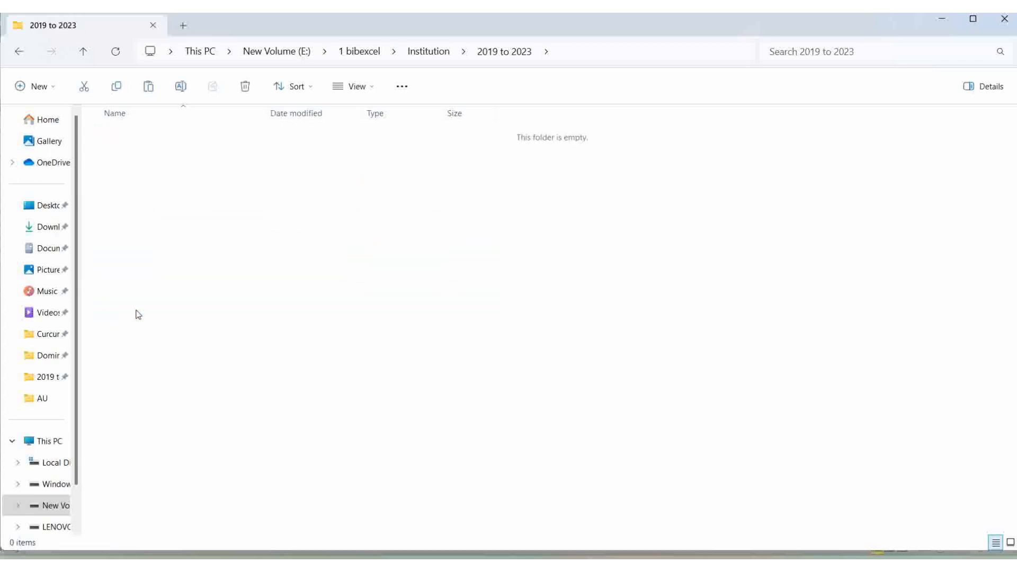
right_click(179, 313)
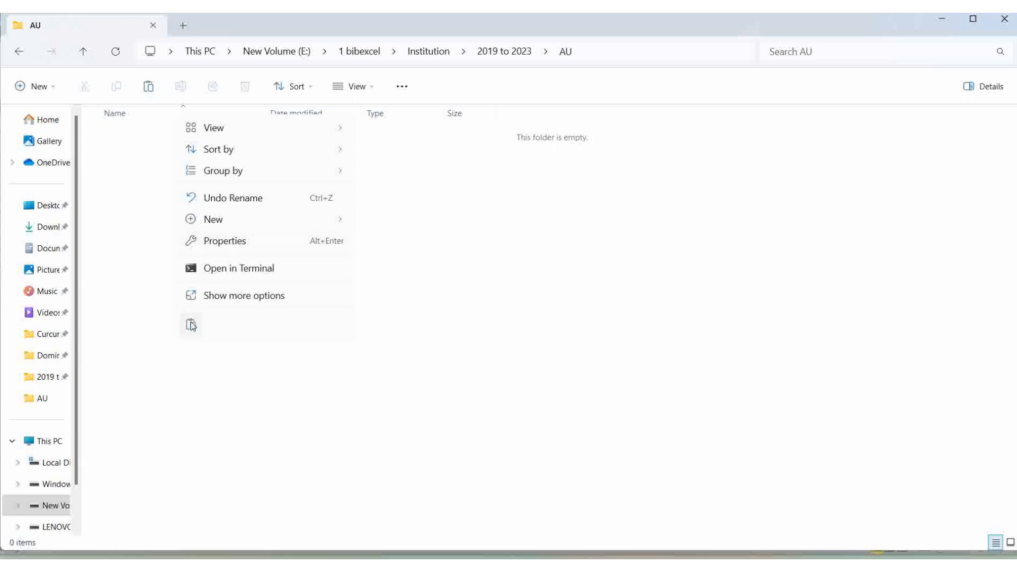
left_click(192, 325)
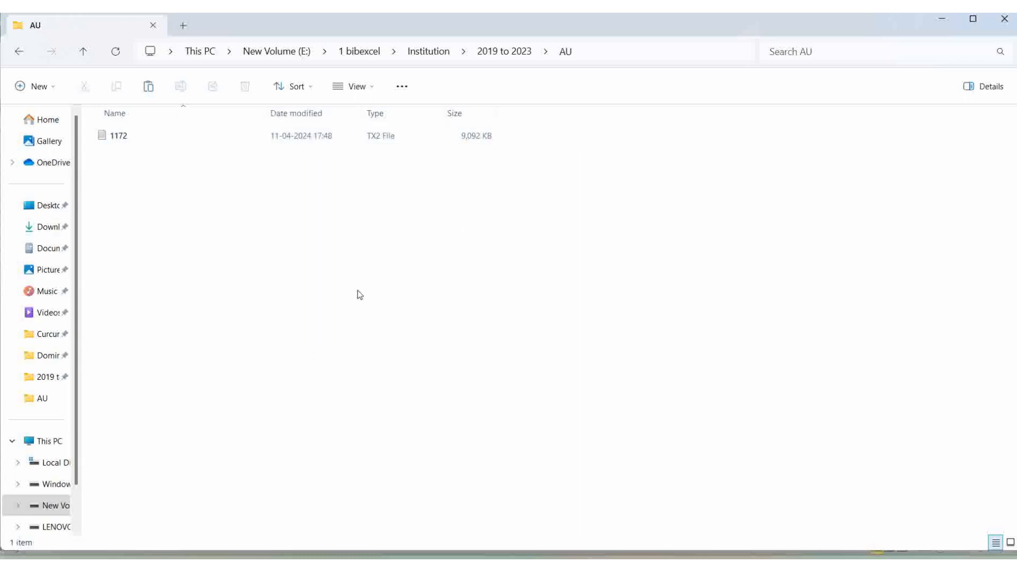
- Launch BibExcel from the 2019 to 2023 folder and view the file 1172.tx2 from its AU subfolder
left_click(509, 57)
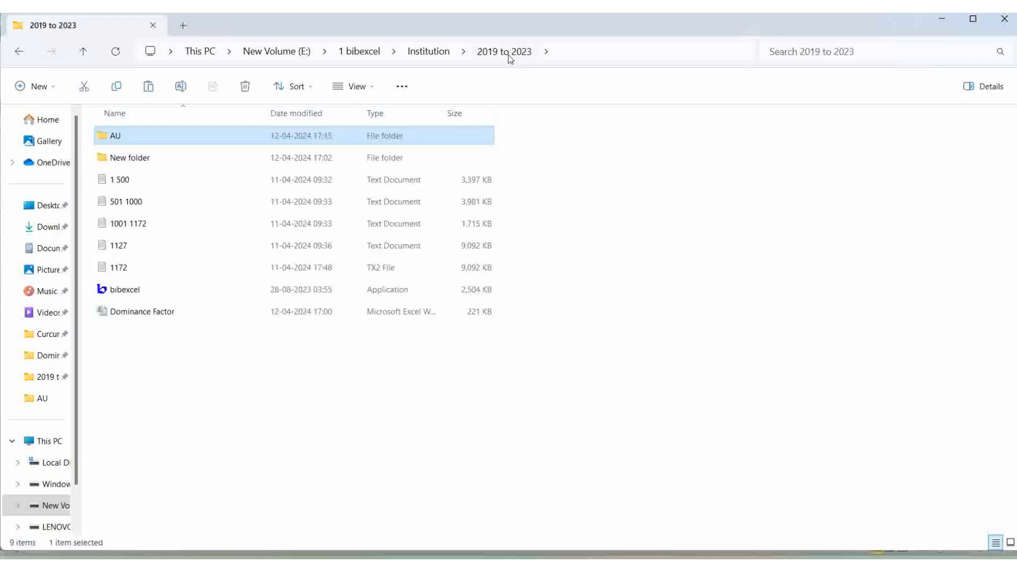
double_click(117, 291)
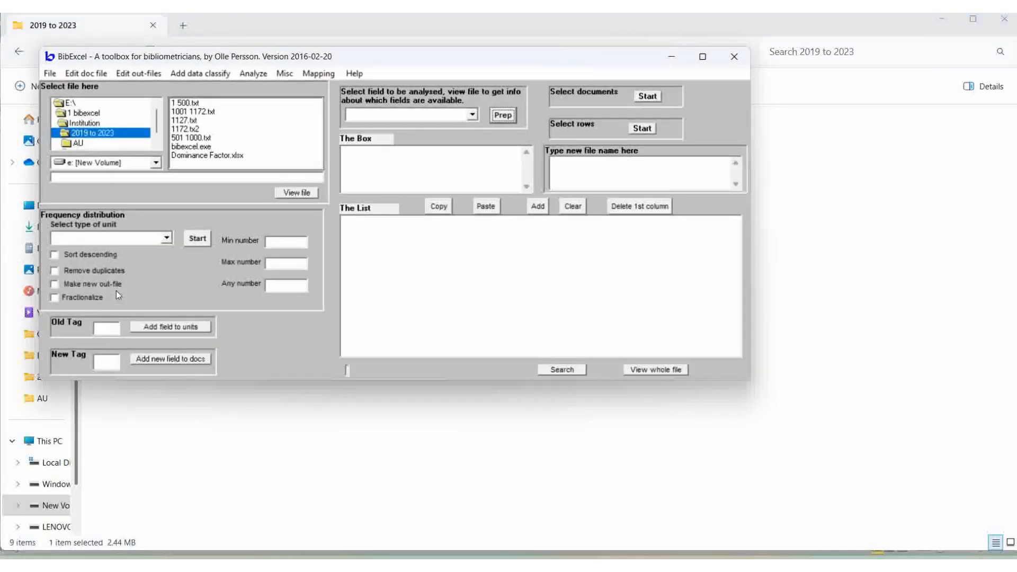
left_click(78, 144)
double_click(78, 144)
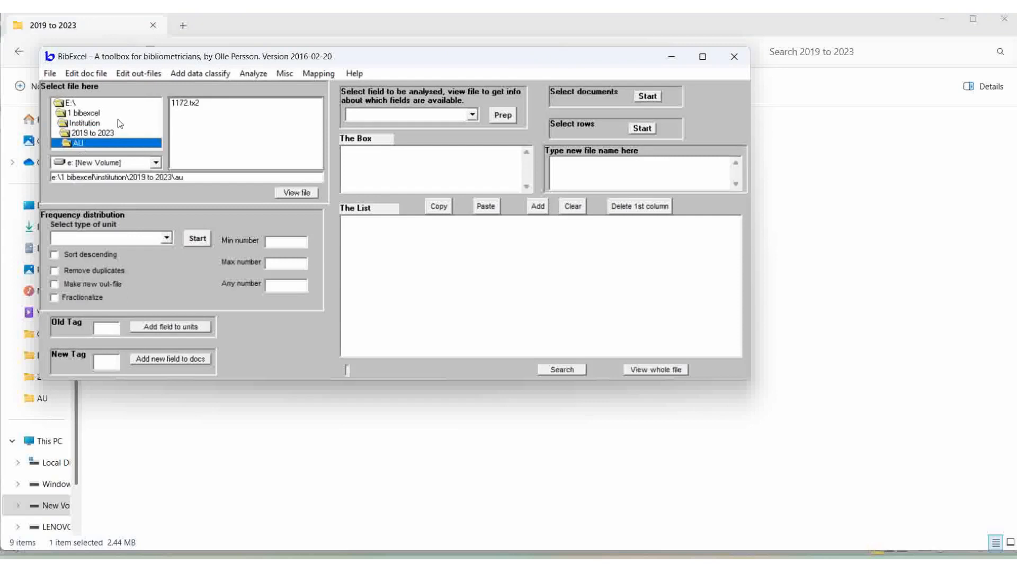
left_click(181, 104)
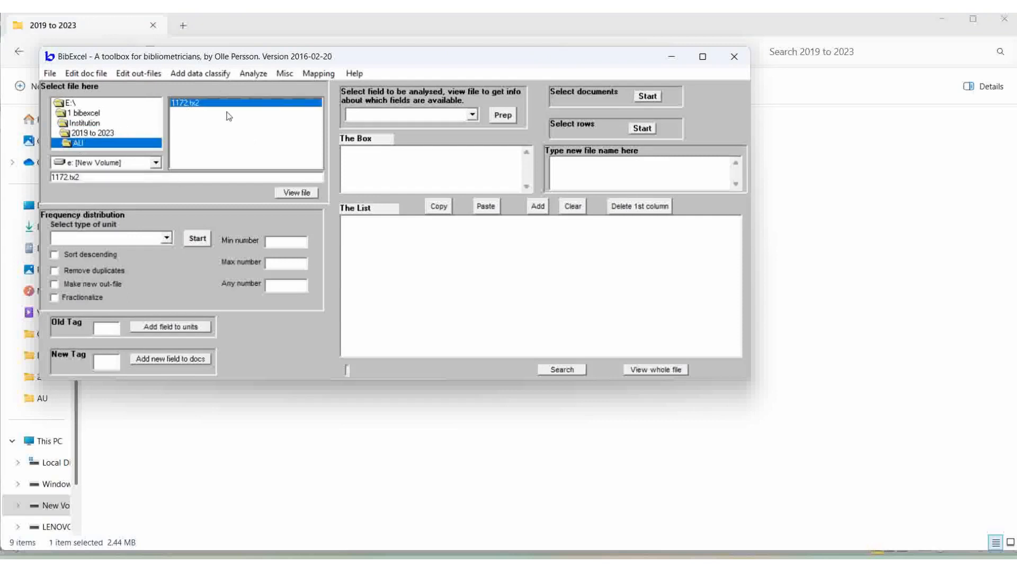
left_click(291, 193)
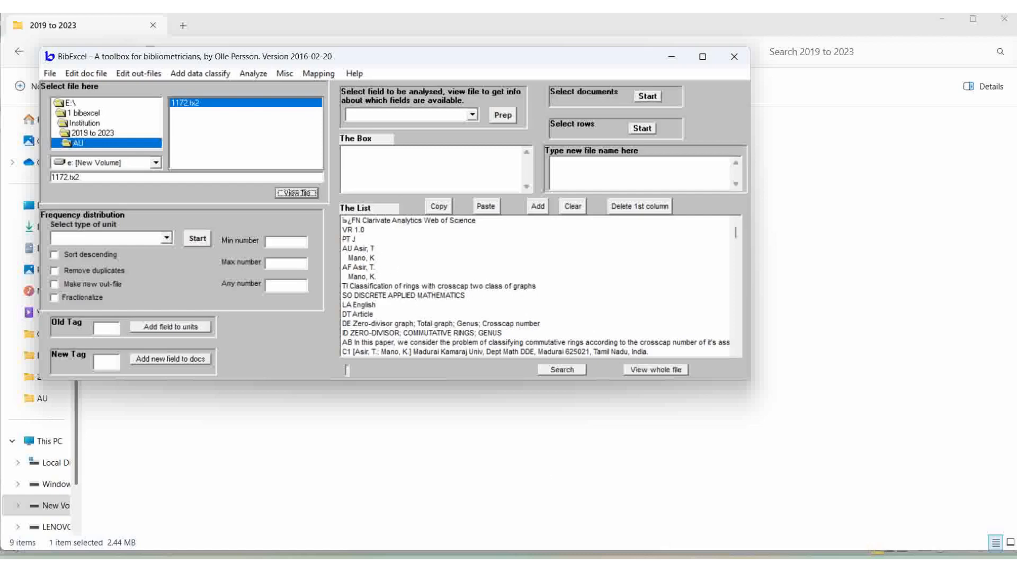
- Check the author table in the Dominance Factor Excel workbook and return to BibExcel
left_click(648, 565)
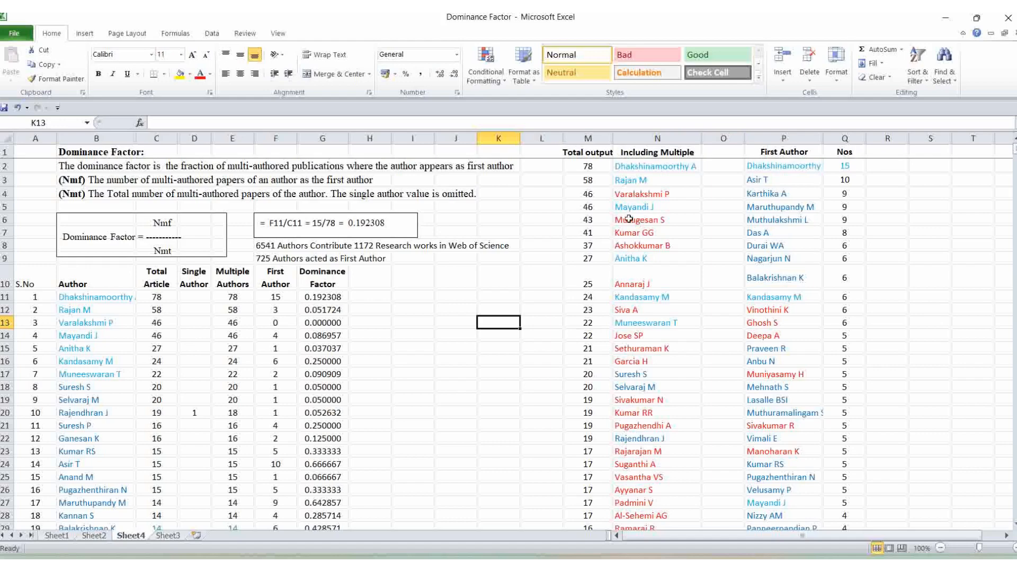
left_click(705, 565)
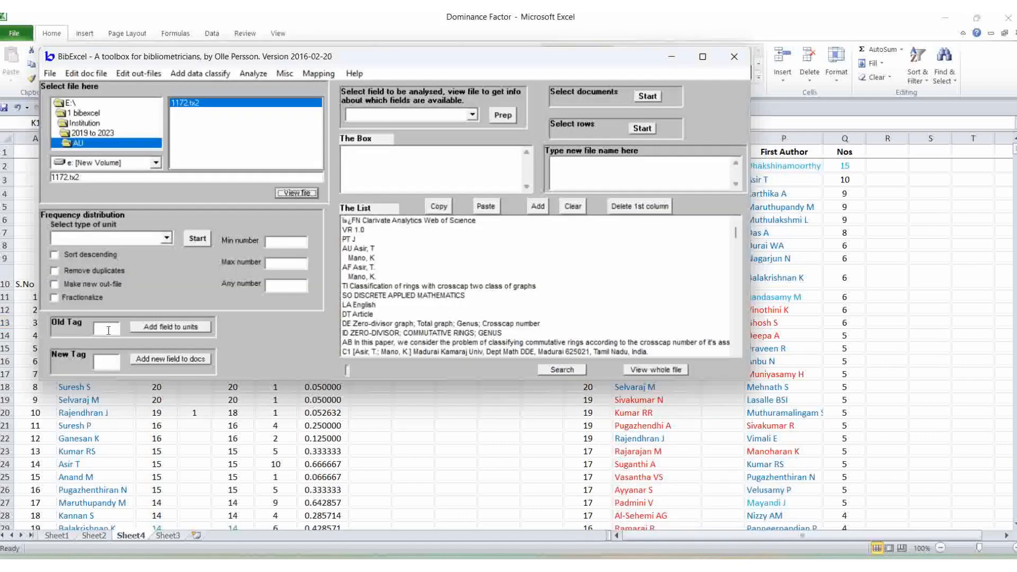
- Maximize the BibExcel window and set the Old Tag to au
left_click(703, 57)
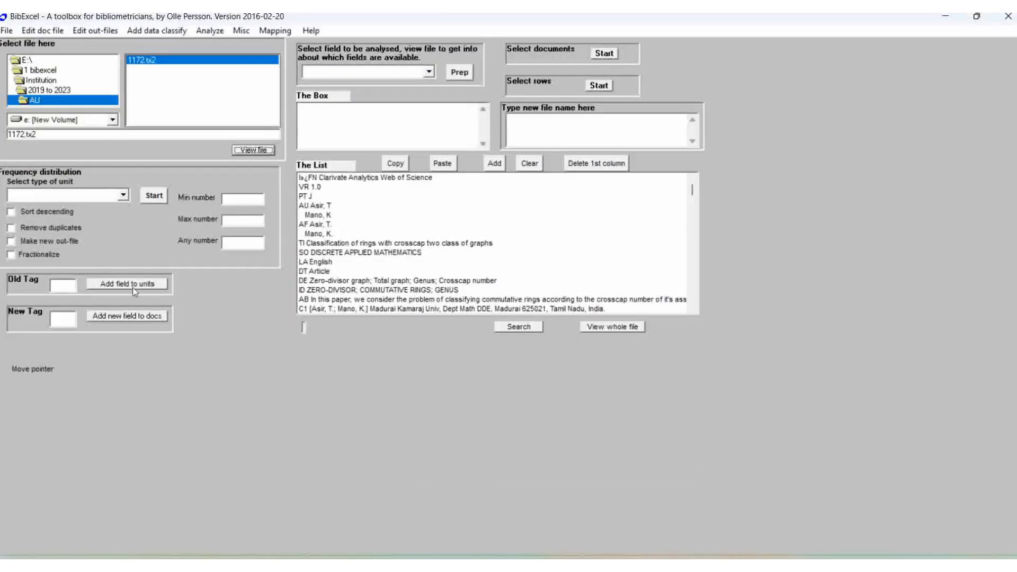
left_click(72, 283)
type("au")
- Convert 1172.tx2 from Web of Science plain text to Dialog format
left_click(241, 32)
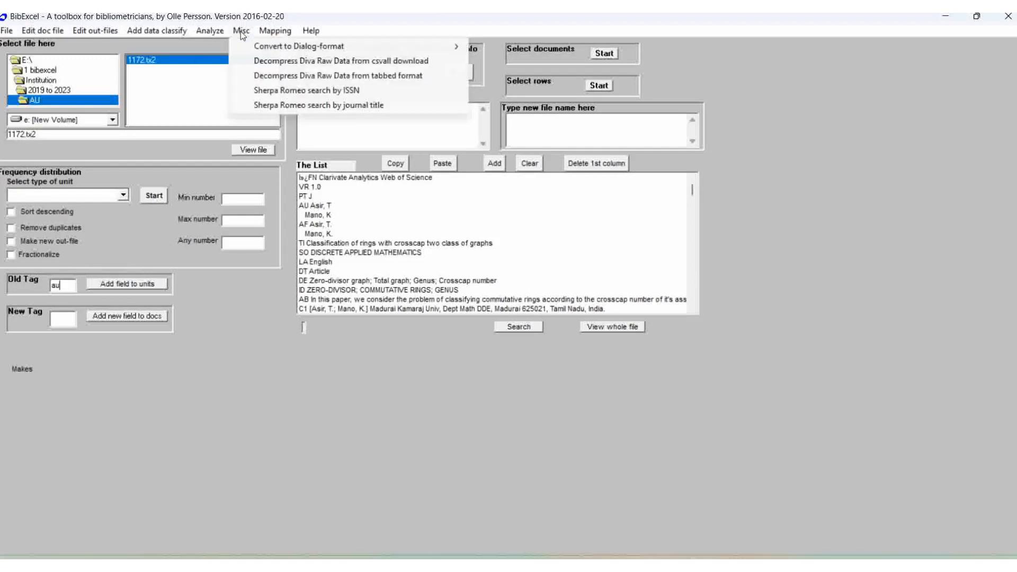
mouse_move(260, 49)
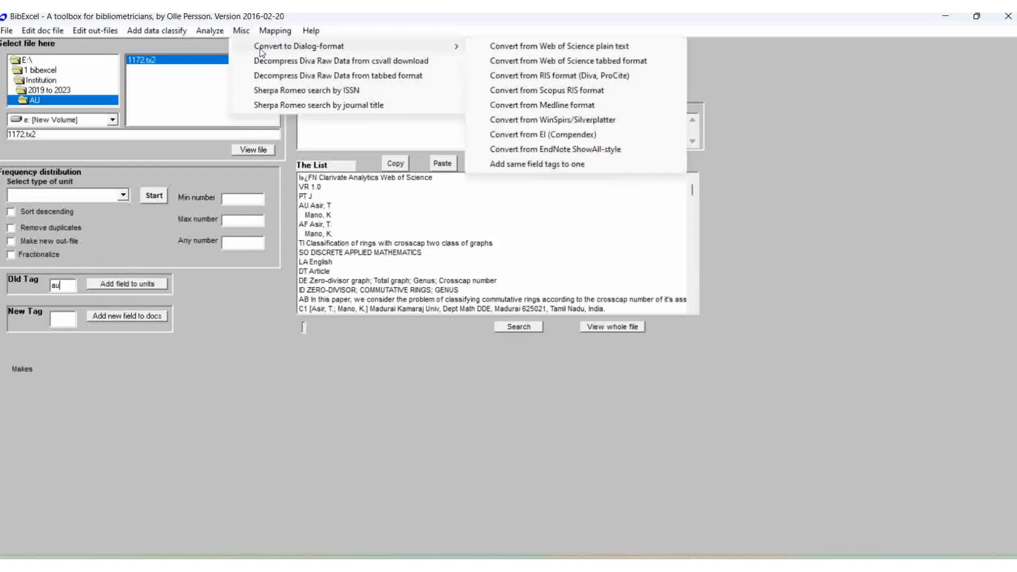
left_click(505, 47)
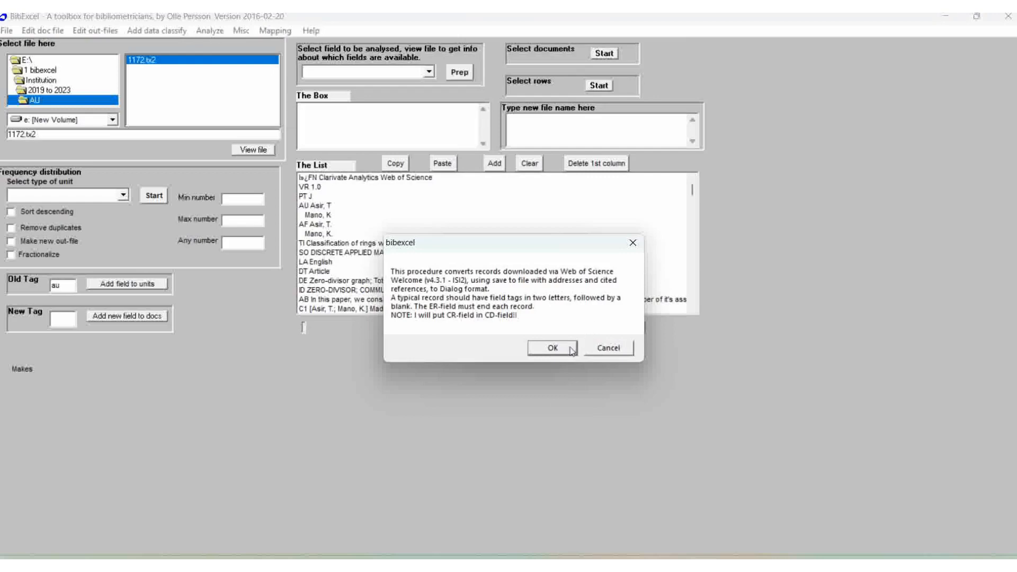
left_click(553, 348)
left_click(615, 352)
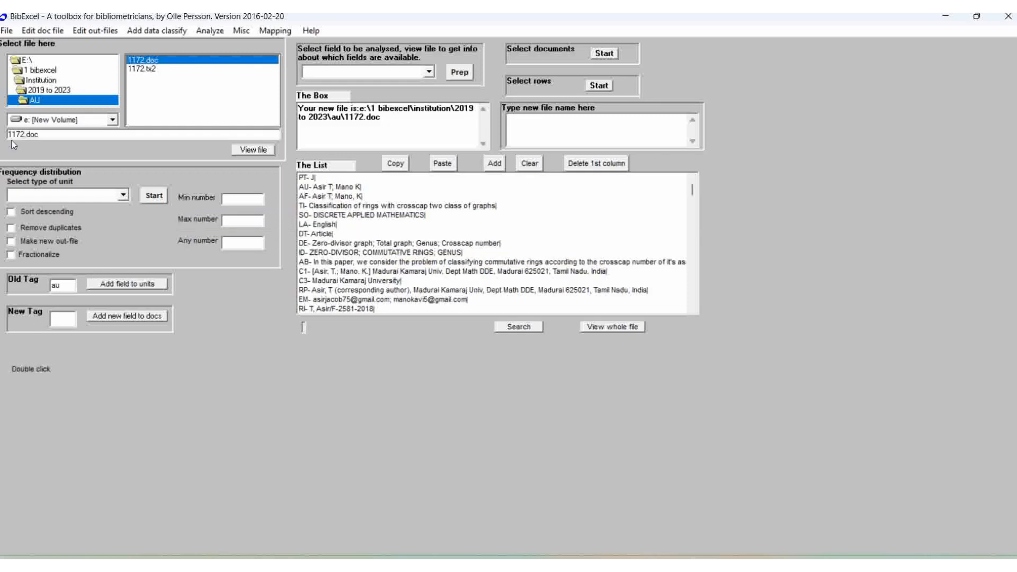
- View 1172.doc and prepare an out-file from it as "Any ; separated field", without keeping the ordering of units
left_click(252, 152)
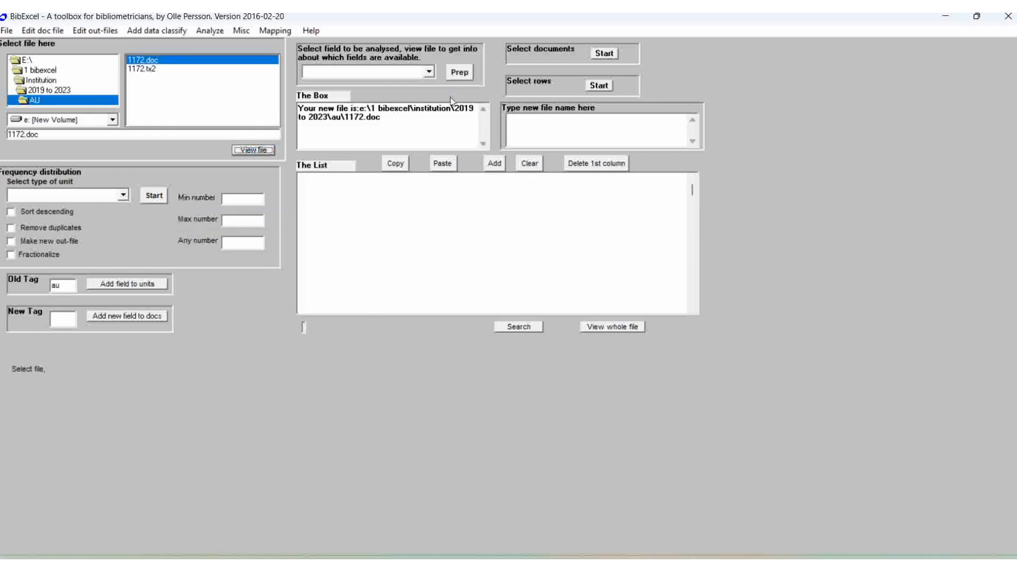
left_click(429, 71)
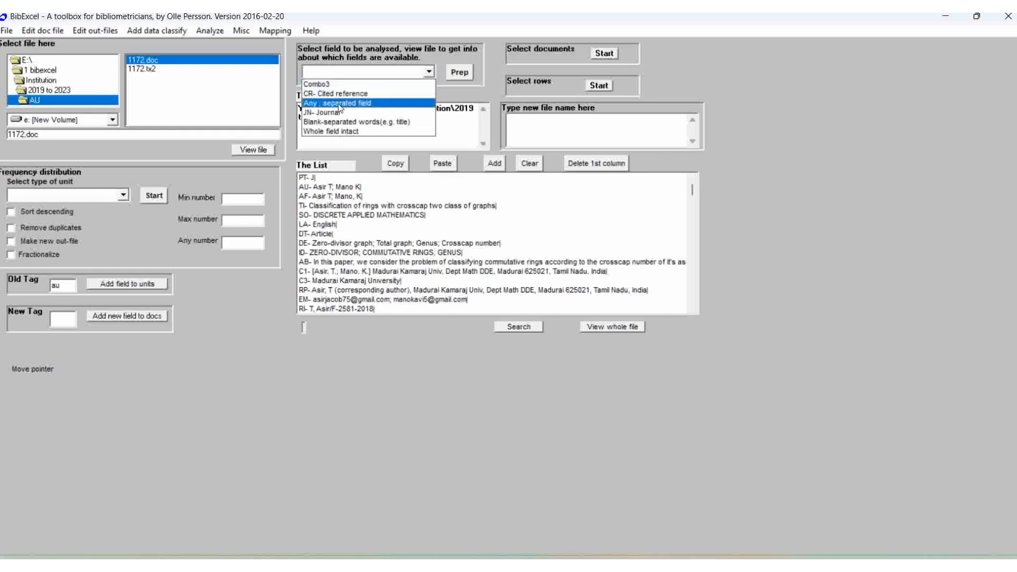
left_click(337, 104)
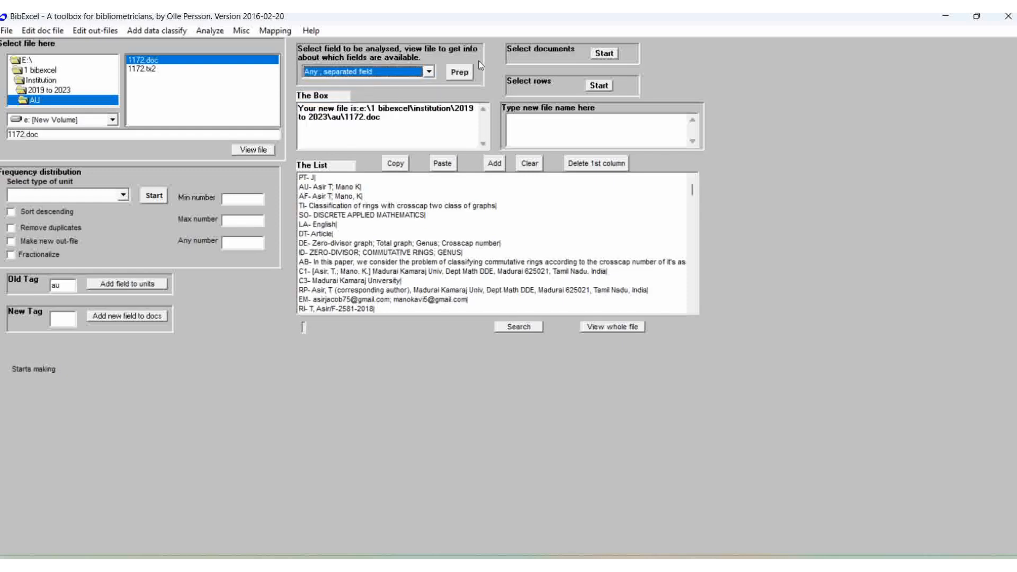
left_click(465, 73)
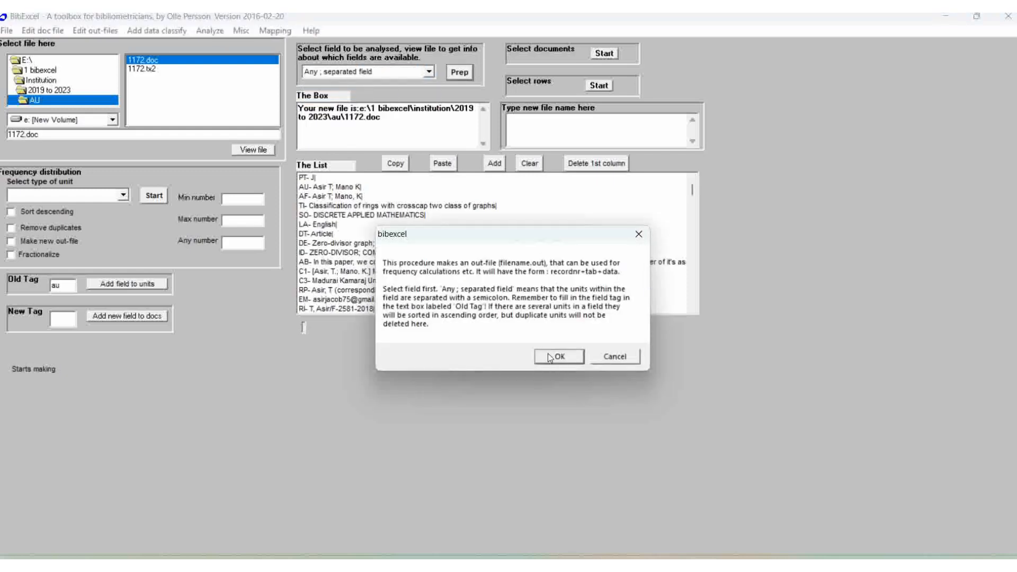
left_click(548, 358)
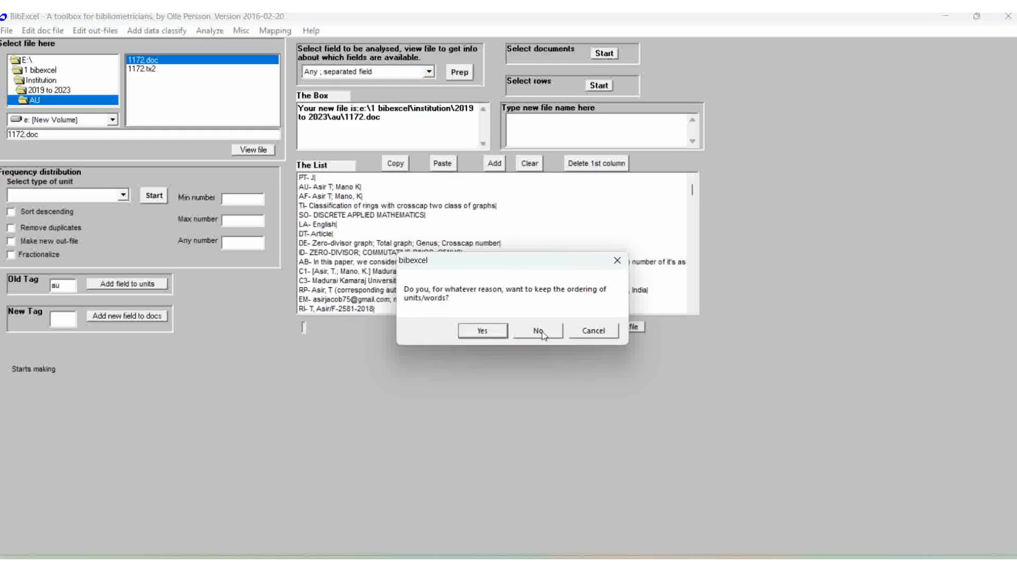
left_click(538, 331)
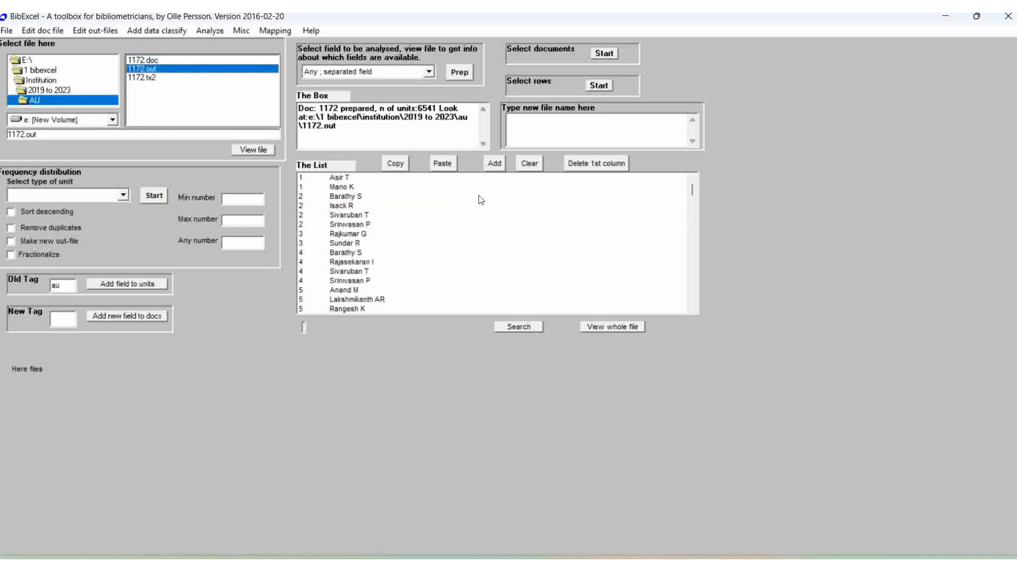
- Run a frequency distribution on 1172.out by whole string, sorted in descending order
left_click(12, 213)
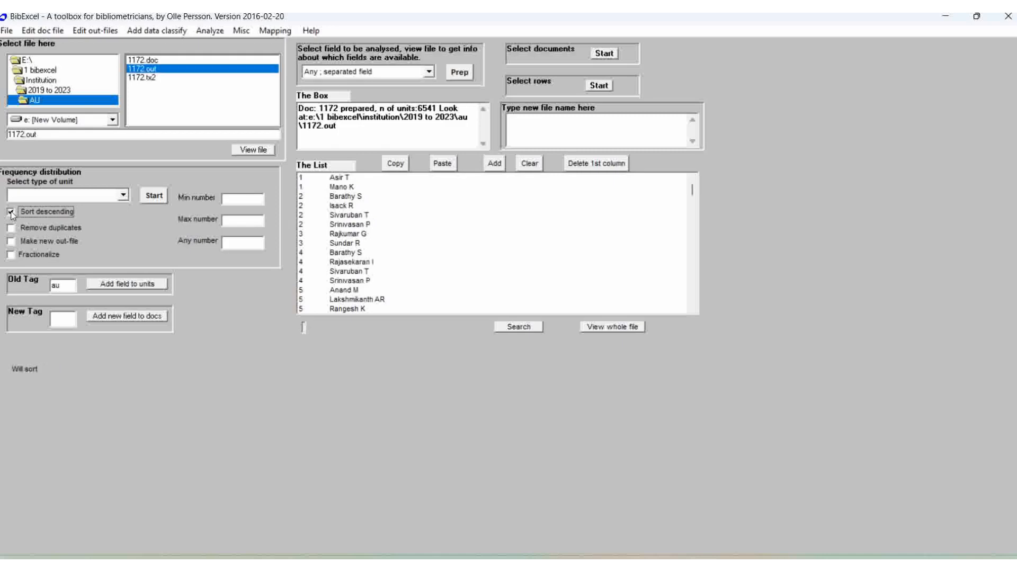
left_click(123, 195)
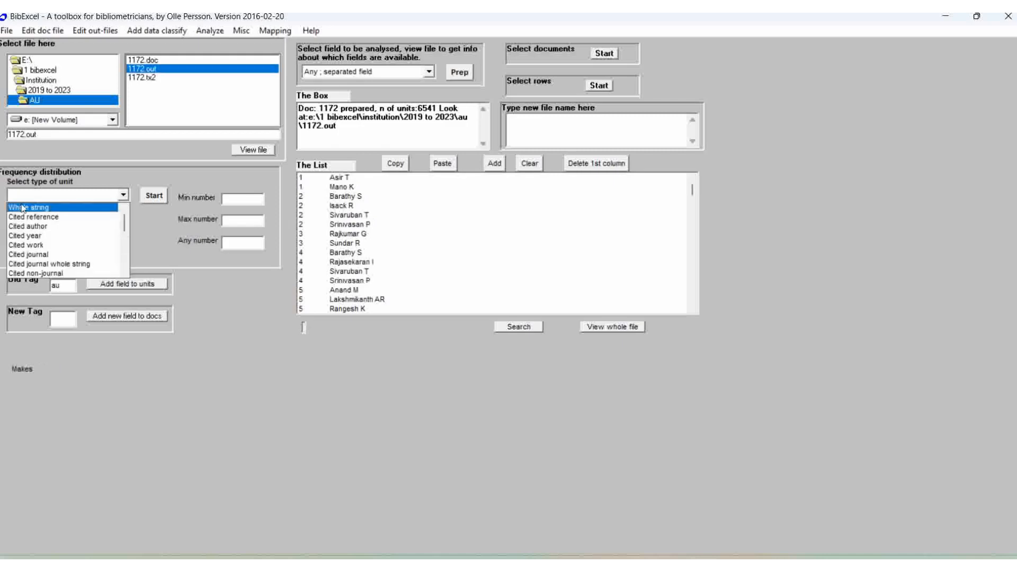
left_click(27, 206)
left_click(154, 196)
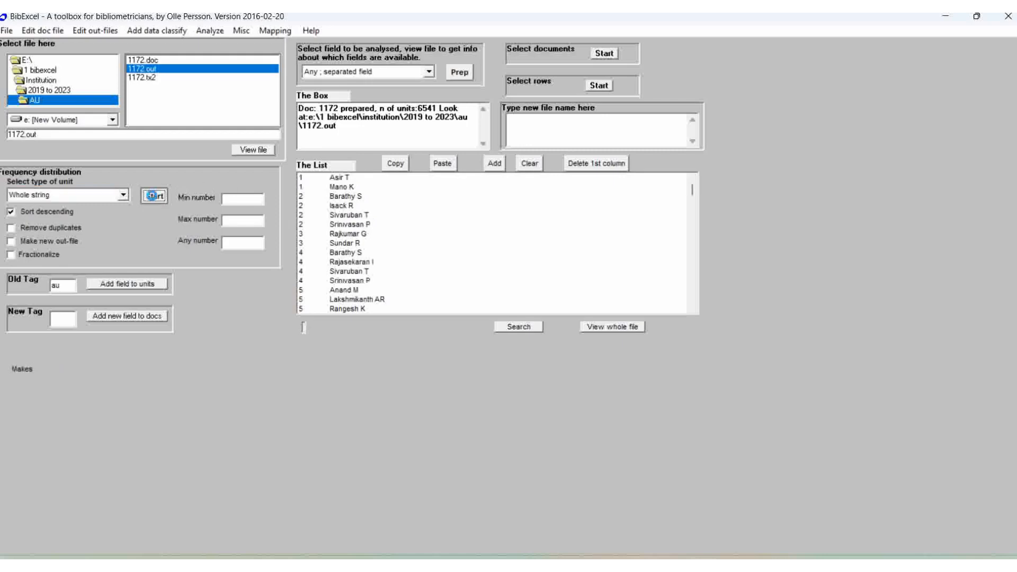
left_click(557, 353)
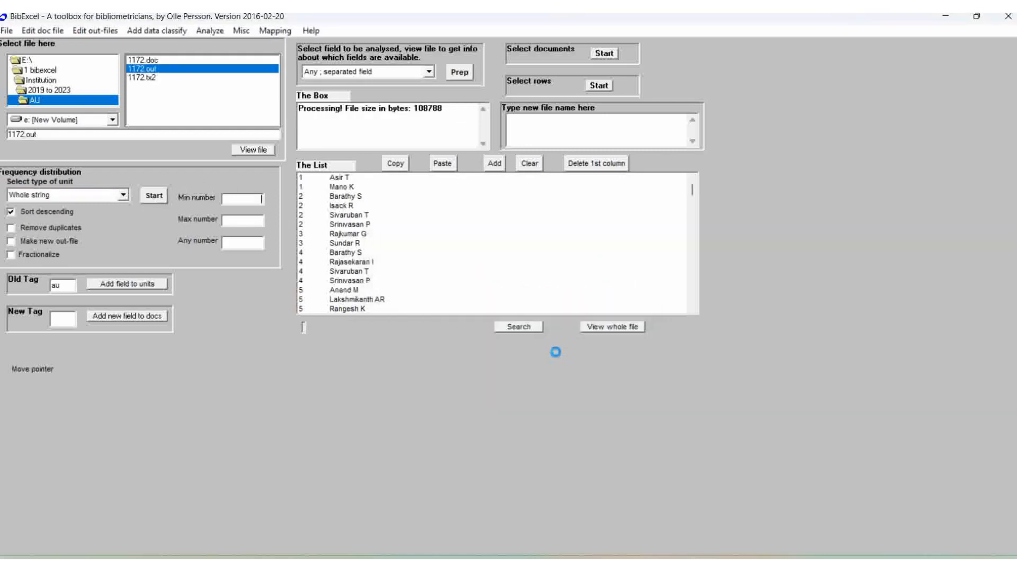
- Compare the author frequency list with the total output column in the Dominance Factor workbook in Excel, and return to BibExcel
left_click(461, 233)
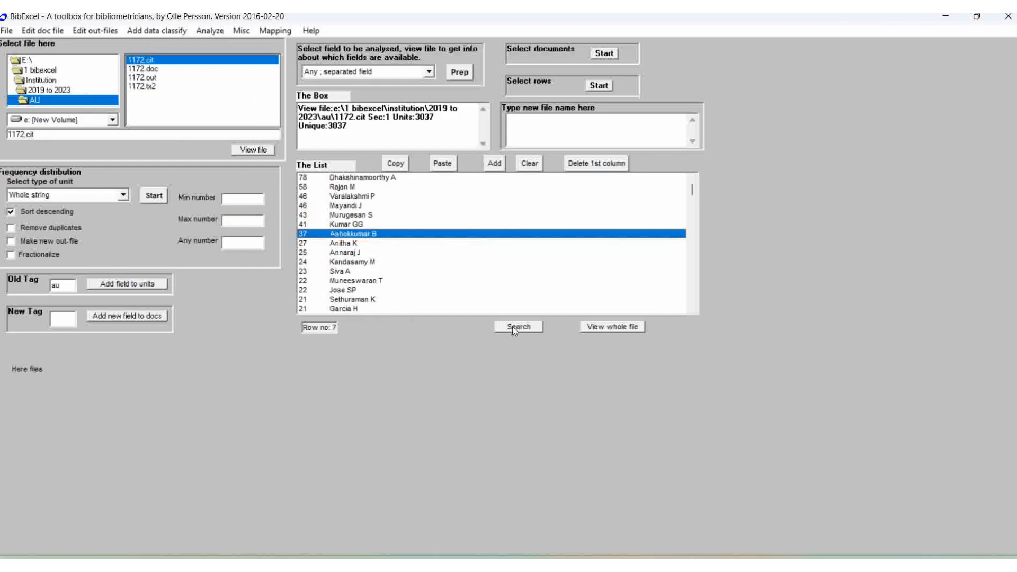
left_click(498, 562)
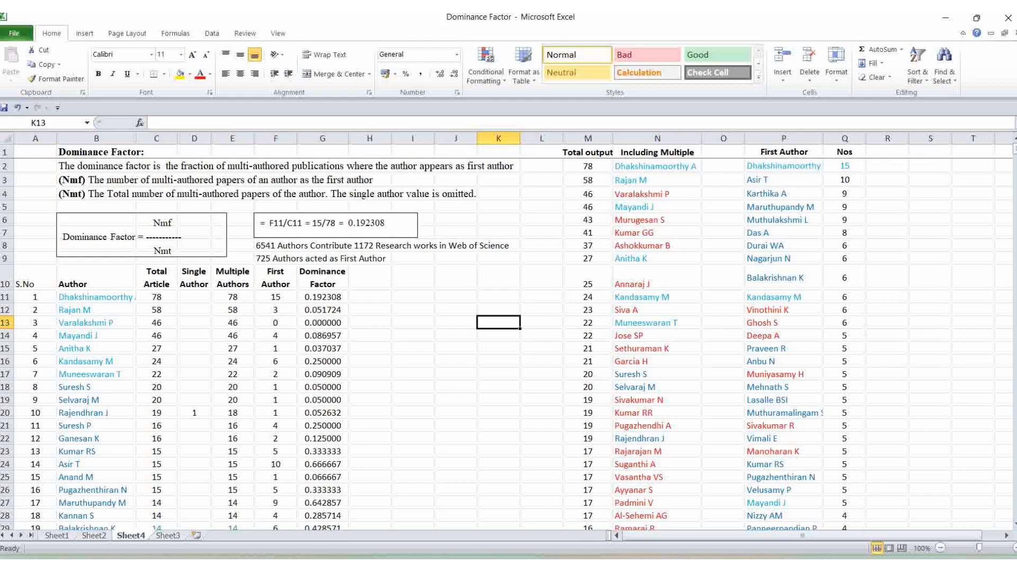
left_click(710, 564)
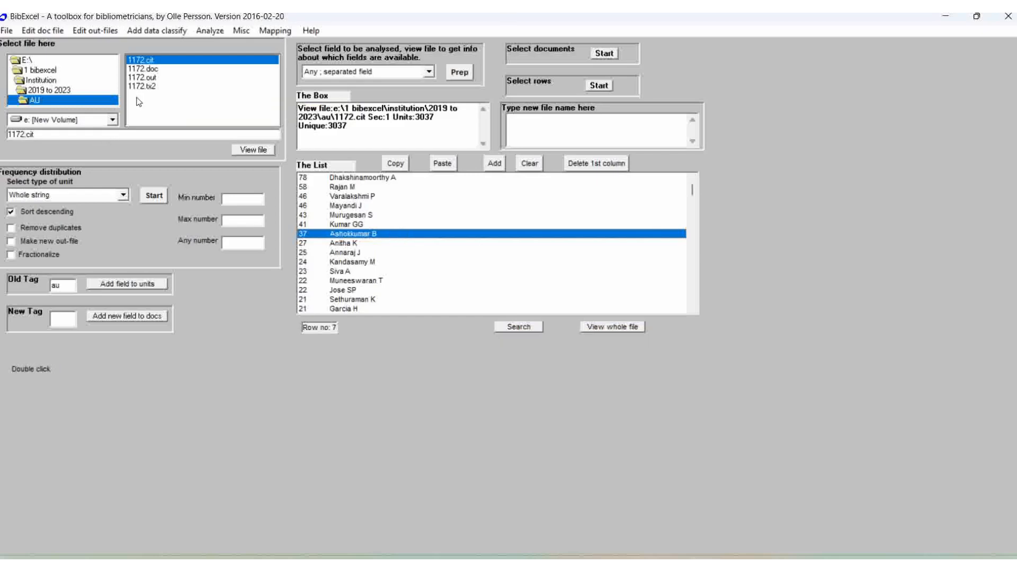
- View 1172.out and calculate the number of units per record from it
left_click(154, 78)
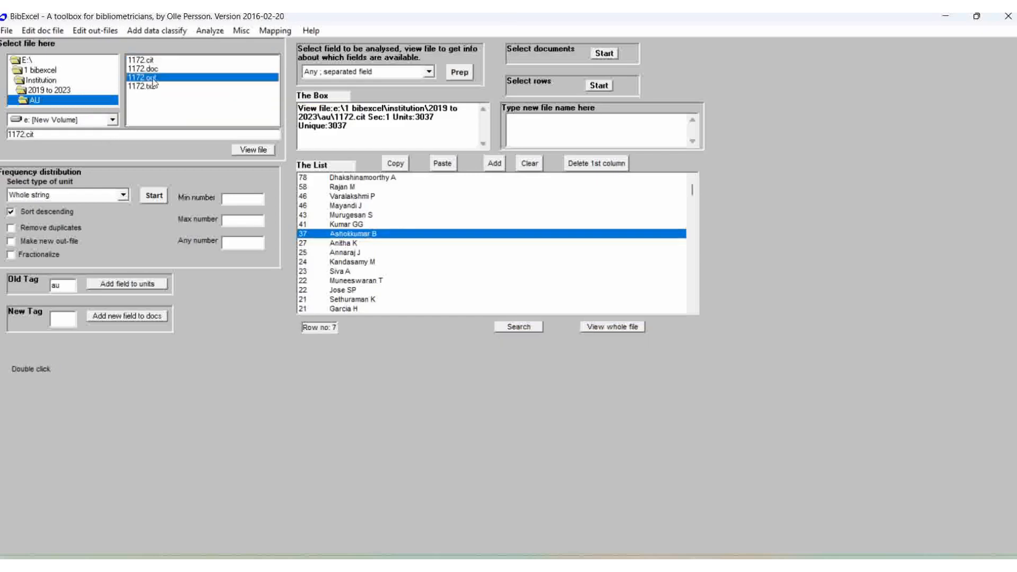
left_click(247, 149)
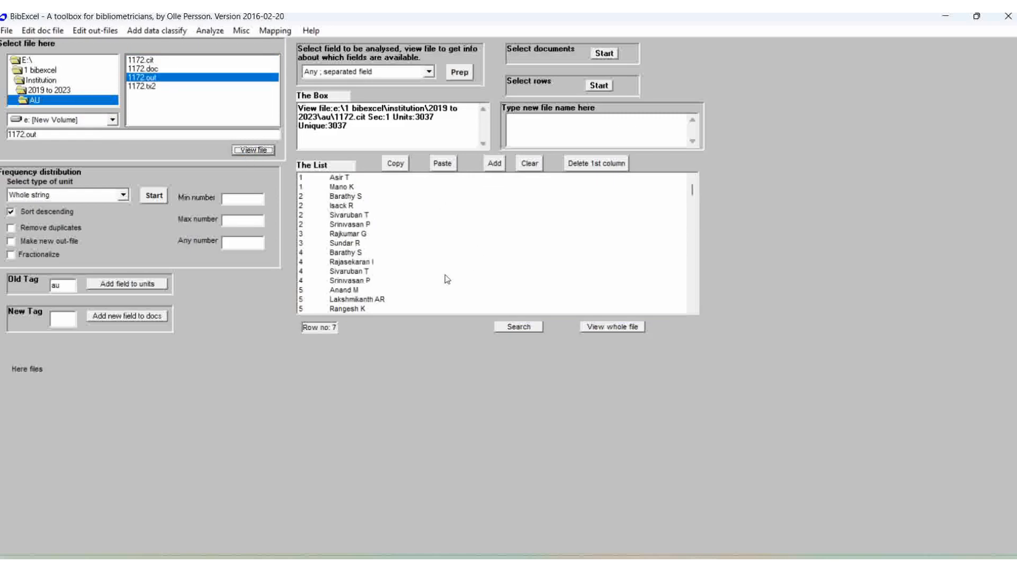
left_click(249, 147)
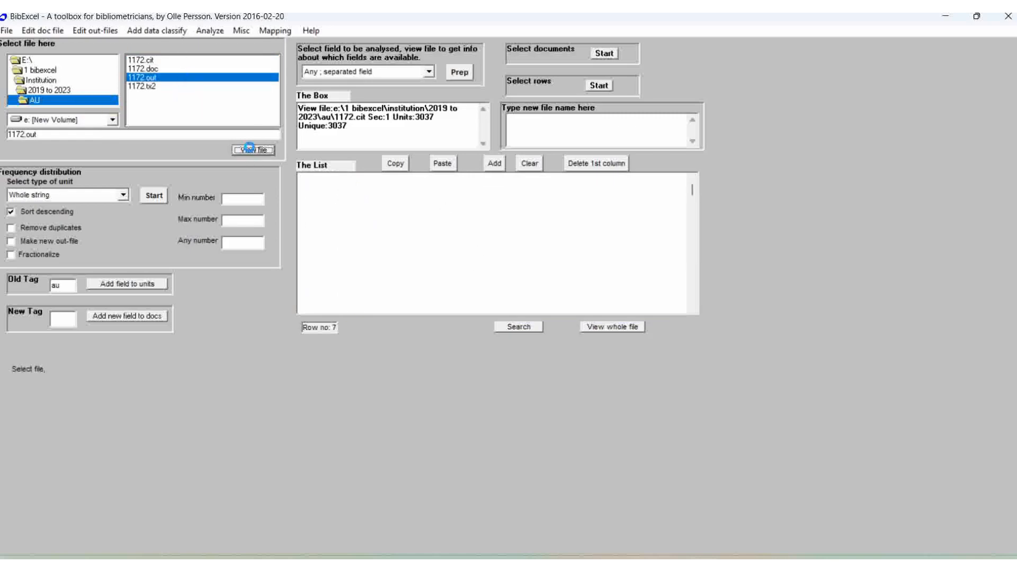
left_click(207, 33)
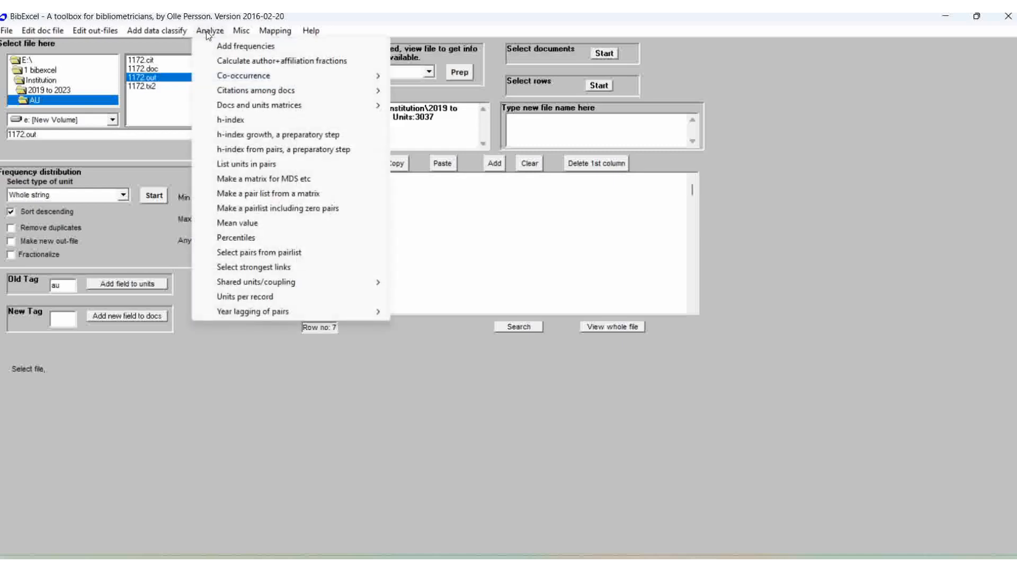
left_click(245, 297)
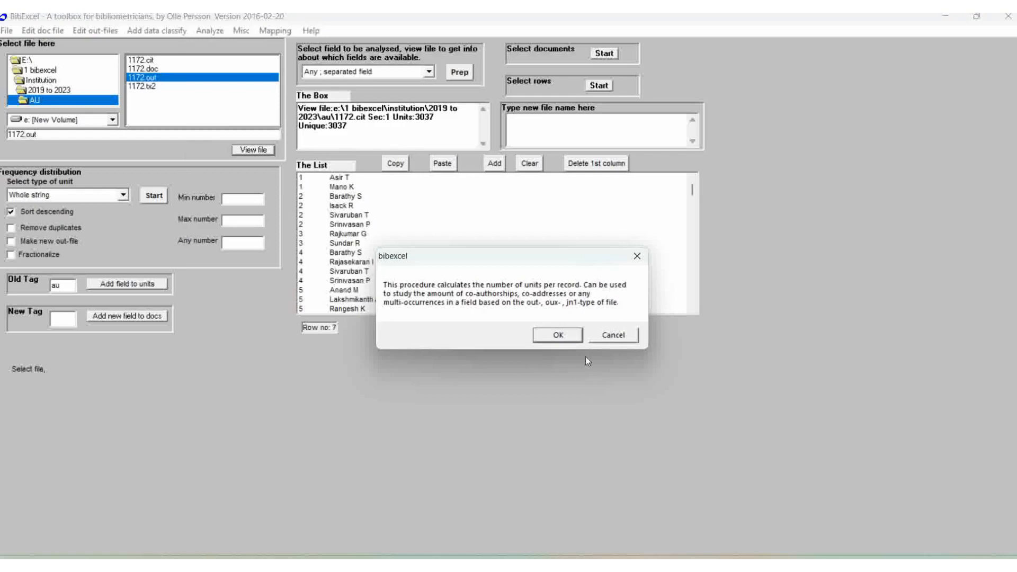
left_click(546, 336)
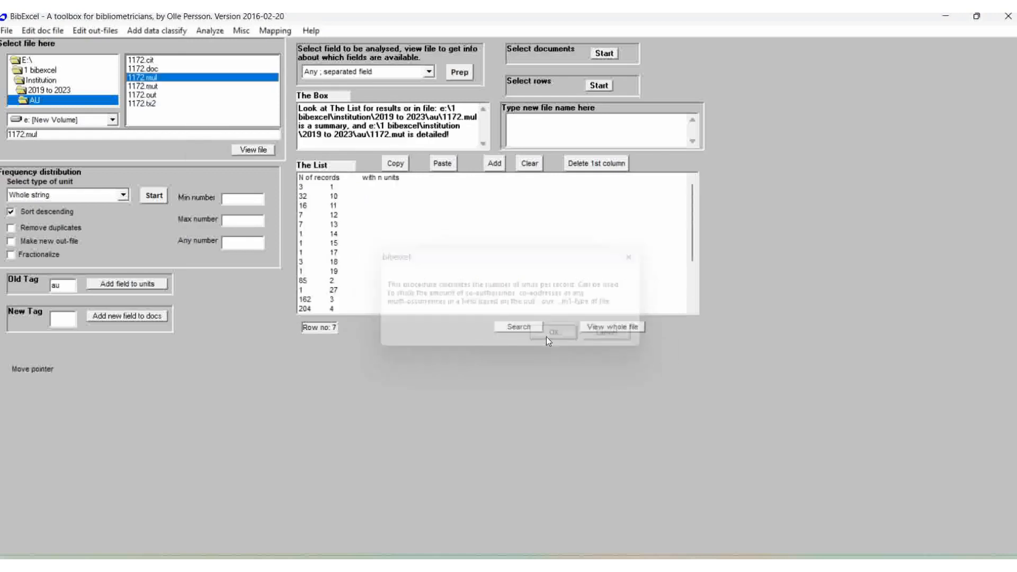
- Examine the units-per-record results in the detailed 1172.mut file and the 1172.mul summary
left_click(355, 209)
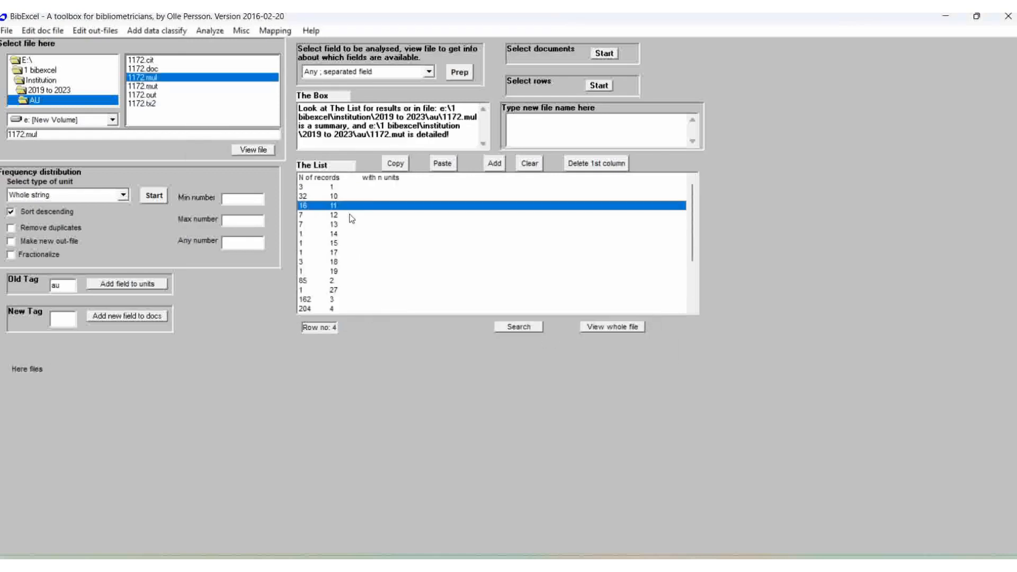
left_click(153, 86)
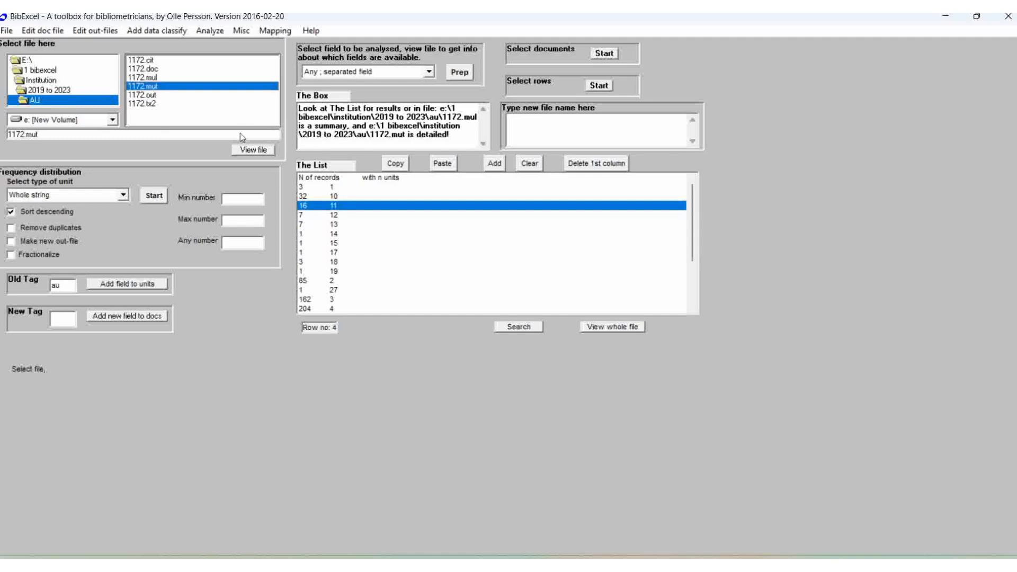
left_click(252, 151)
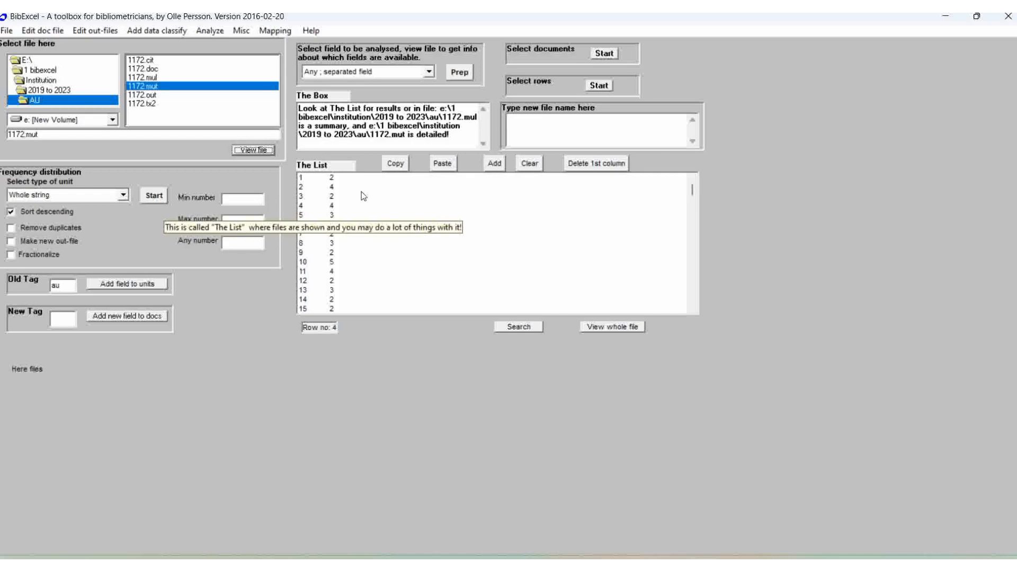
left_click(152, 79)
left_click(243, 151)
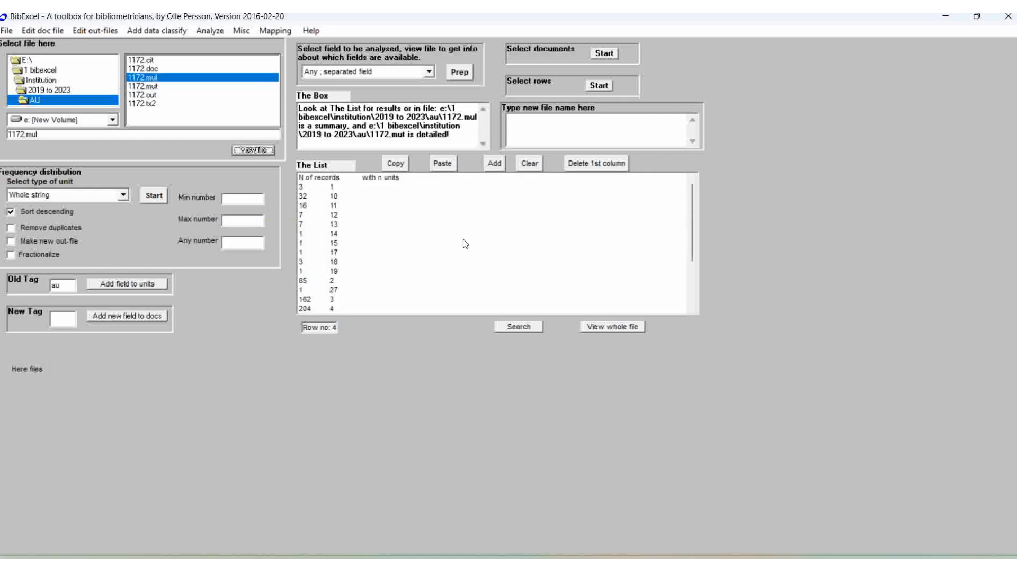
left_click(450, 233)
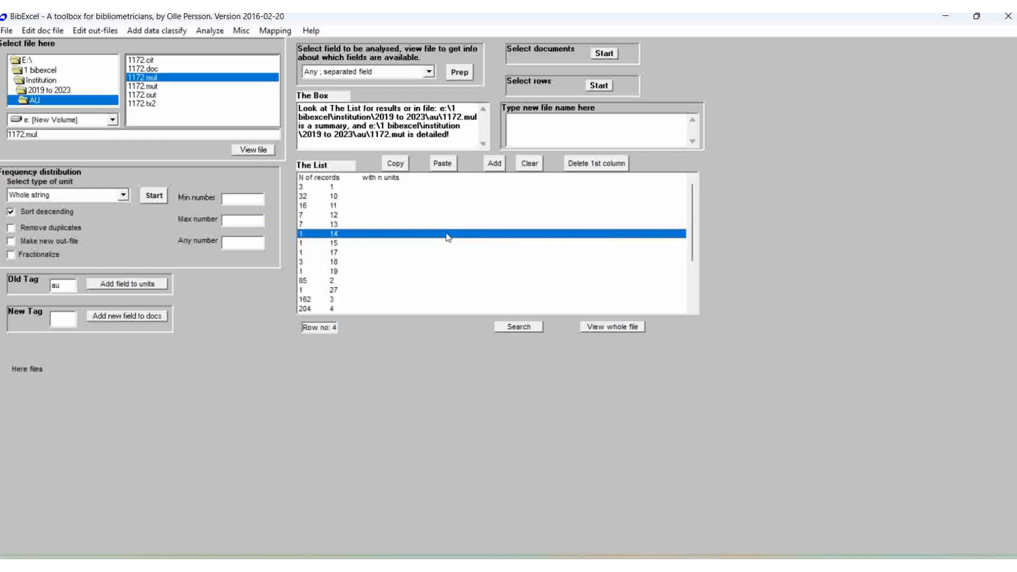
left_click(338, 197)
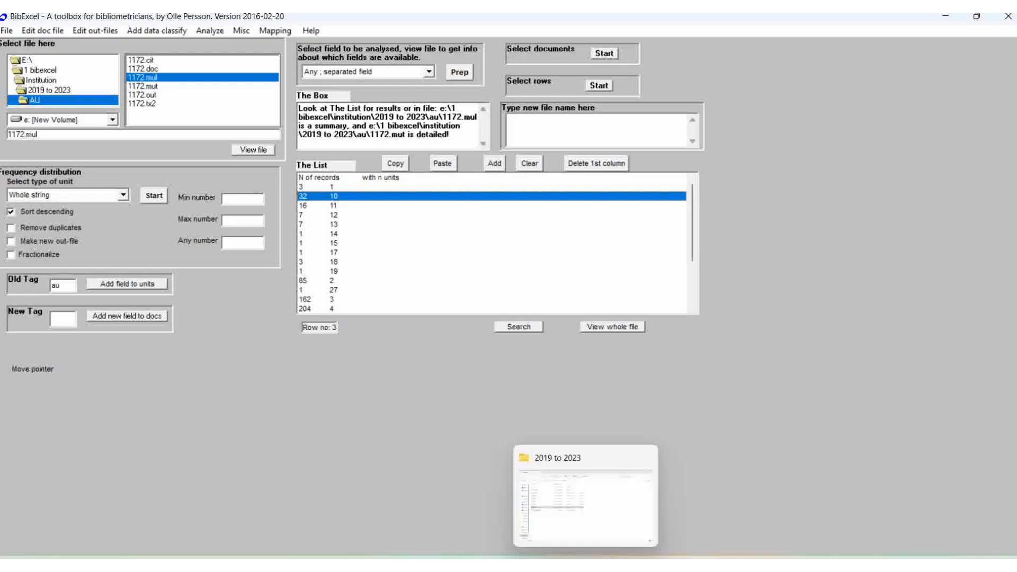
left_click(588, 565)
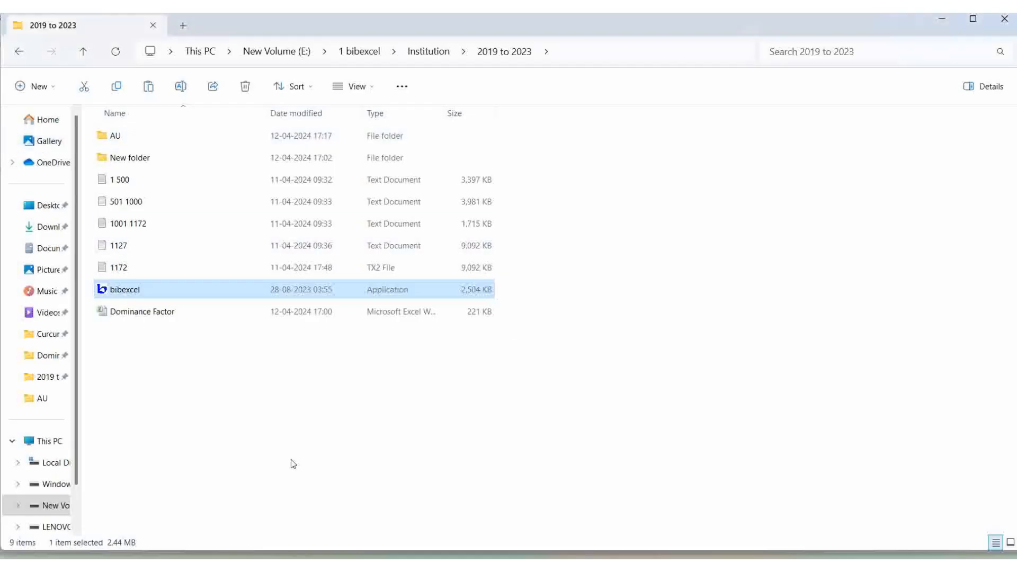
left_click(264, 387)
right_click(263, 387)
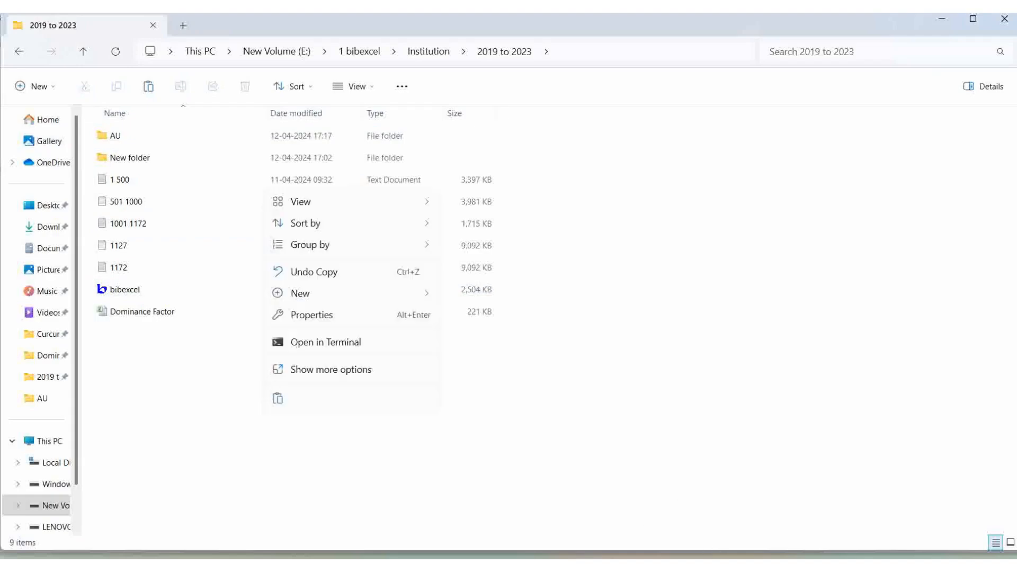
- Switch to the Dominance Factor workbook in Excel and check the first listed author's total article and first author counts
left_click(676, 565)
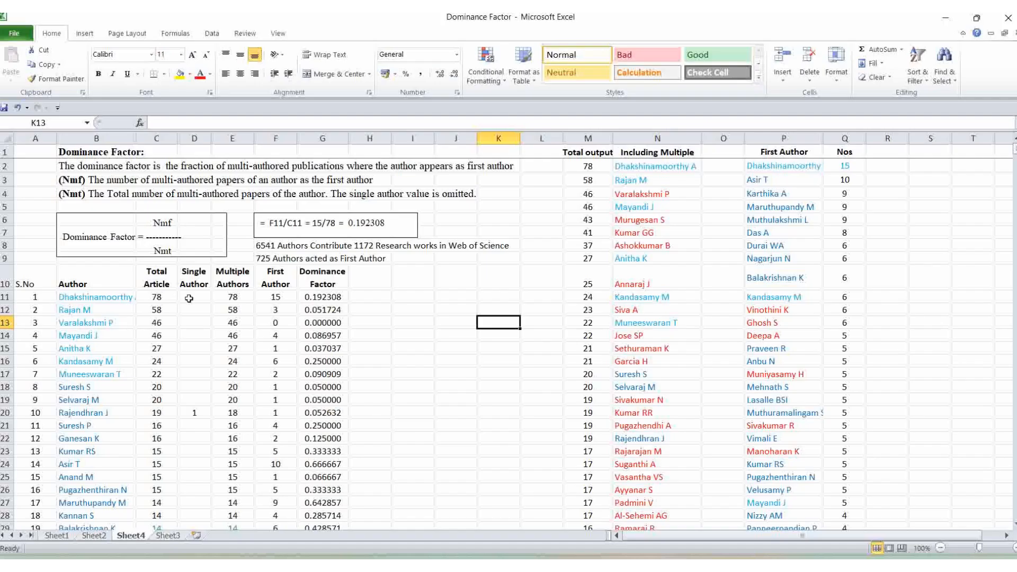
left_click(162, 298)
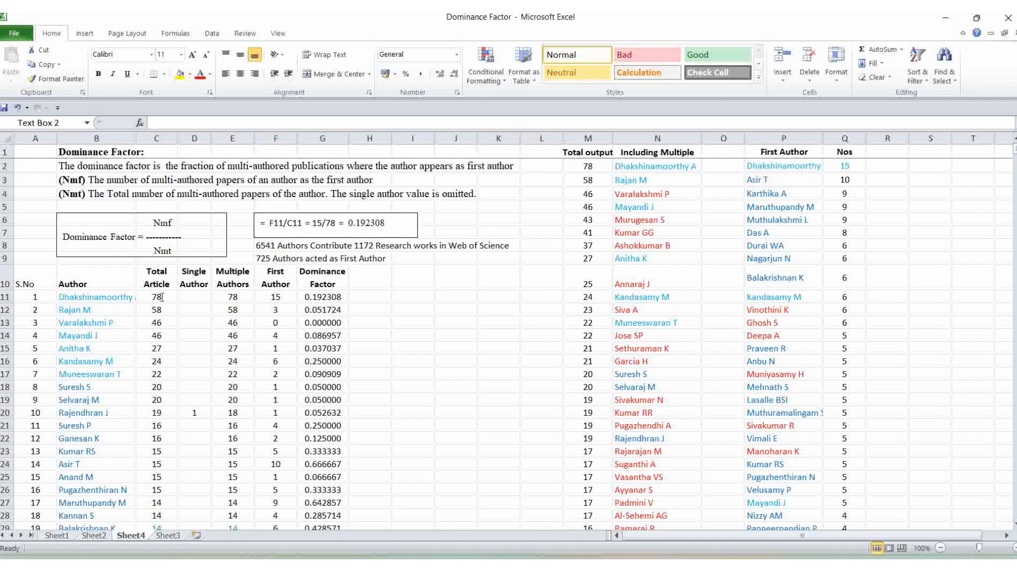
left_click(277, 295)
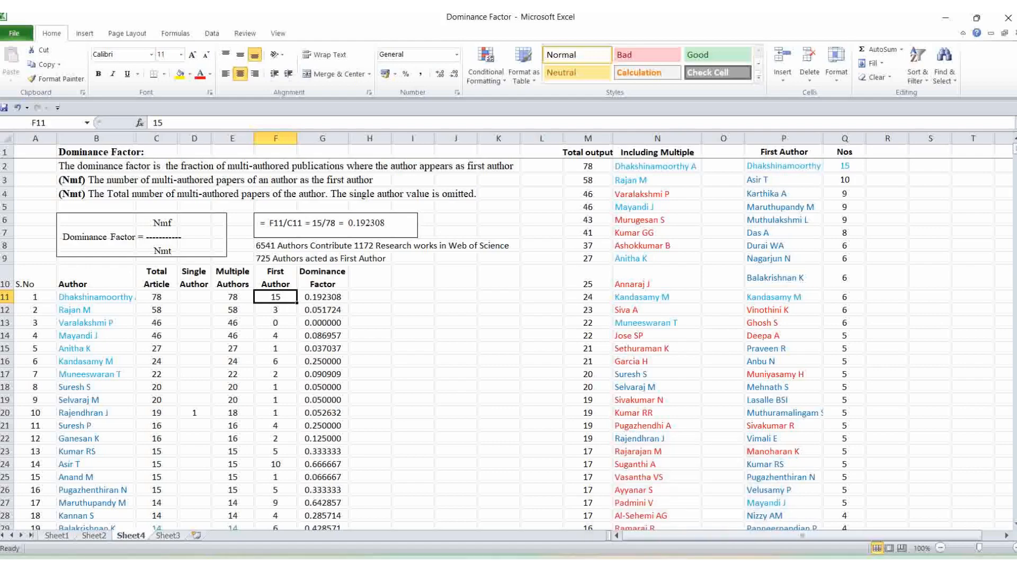
- Switch to File Explorer and create a folder named "AU First" inside the 2019 to 2023 folder
left_click(590, 564)
right_click(288, 413)
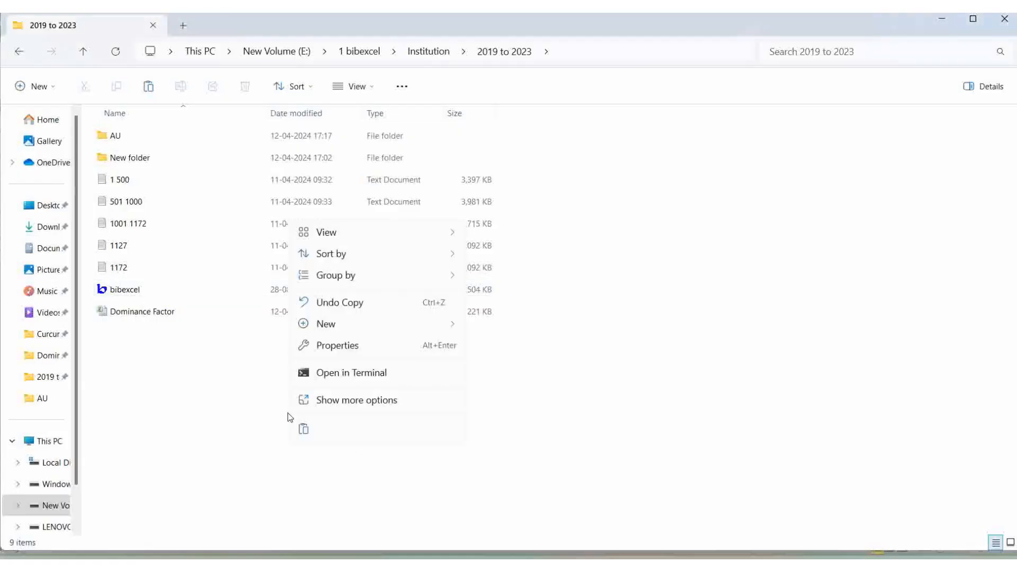
mouse_move(329, 328)
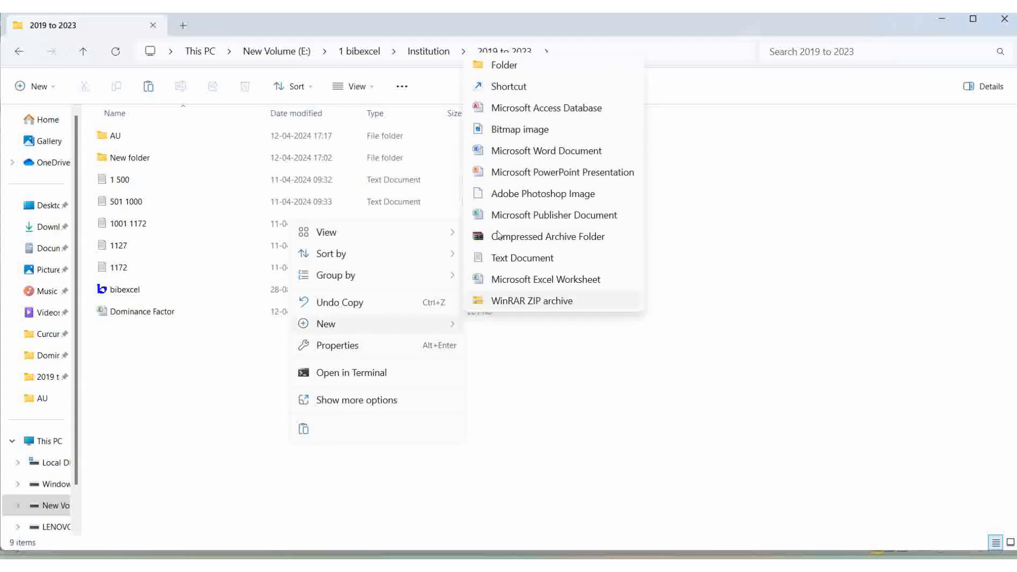
left_click(496, 62)
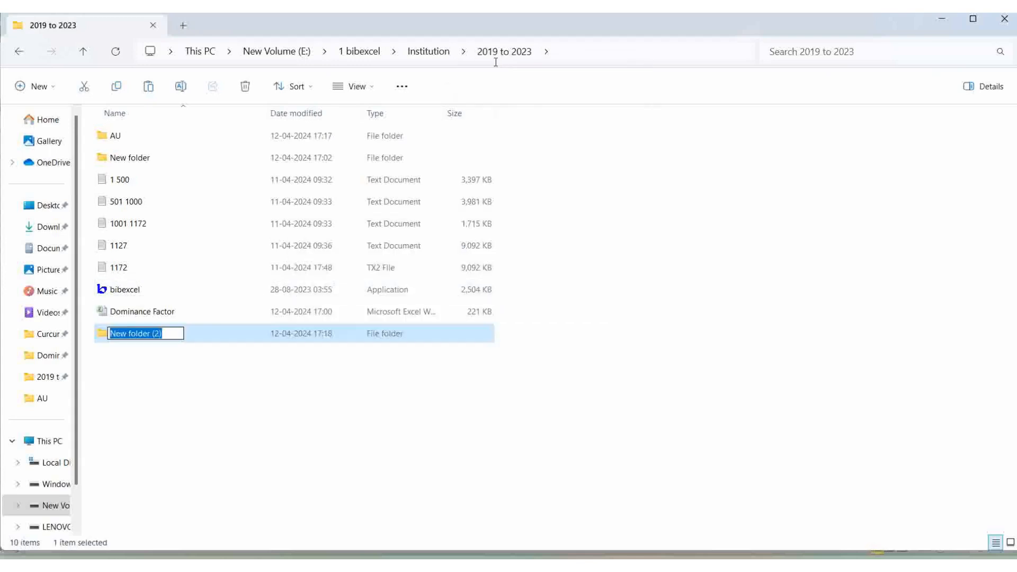
type("AU")
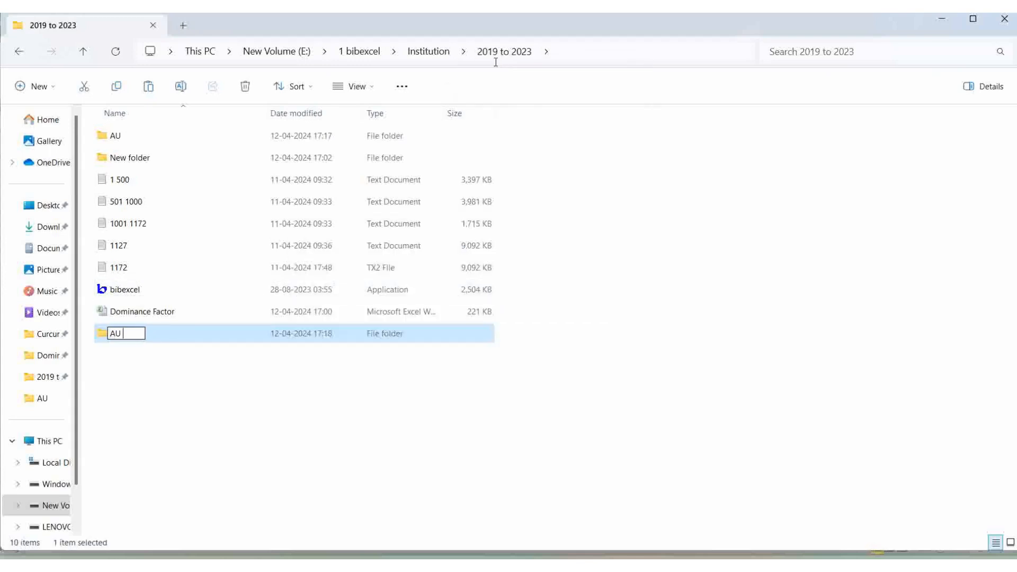
type(" First")
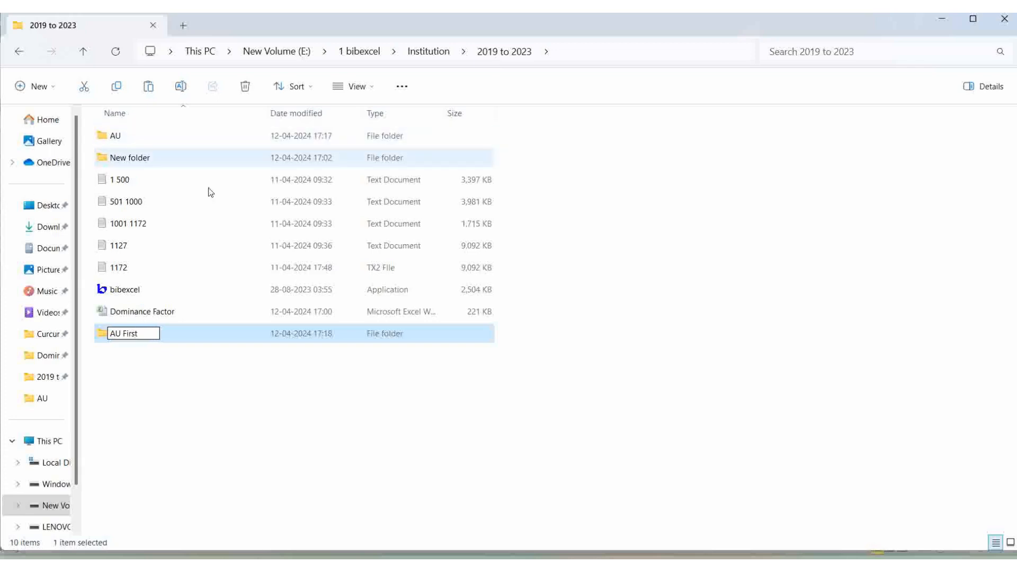
left_click(143, 398)
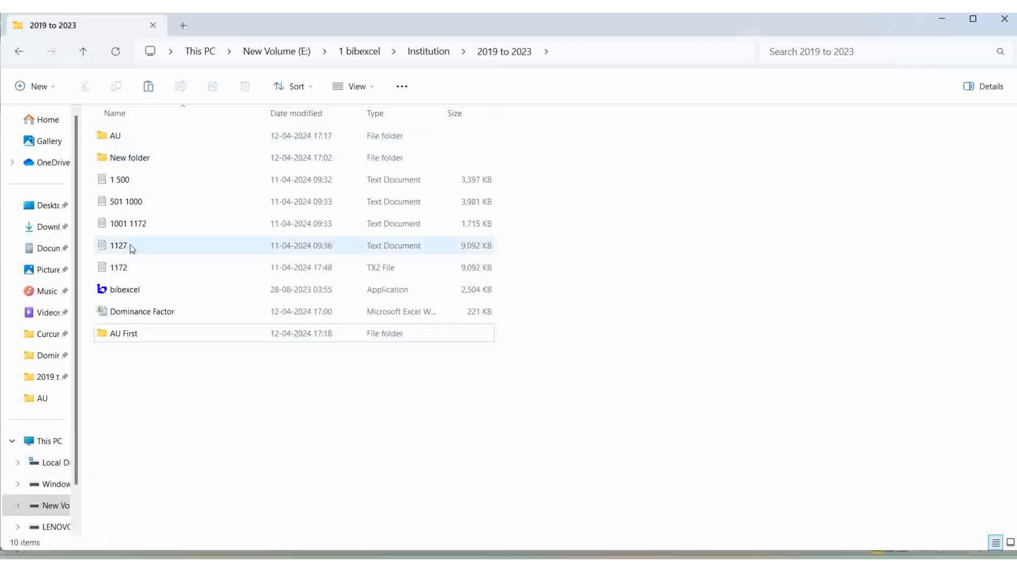
- Copy the 1172 TX2 file from the 2019 to 2023 folder into the AU First folder
left_click(113, 274)
right_click(114, 274)
left_click(112, 359)
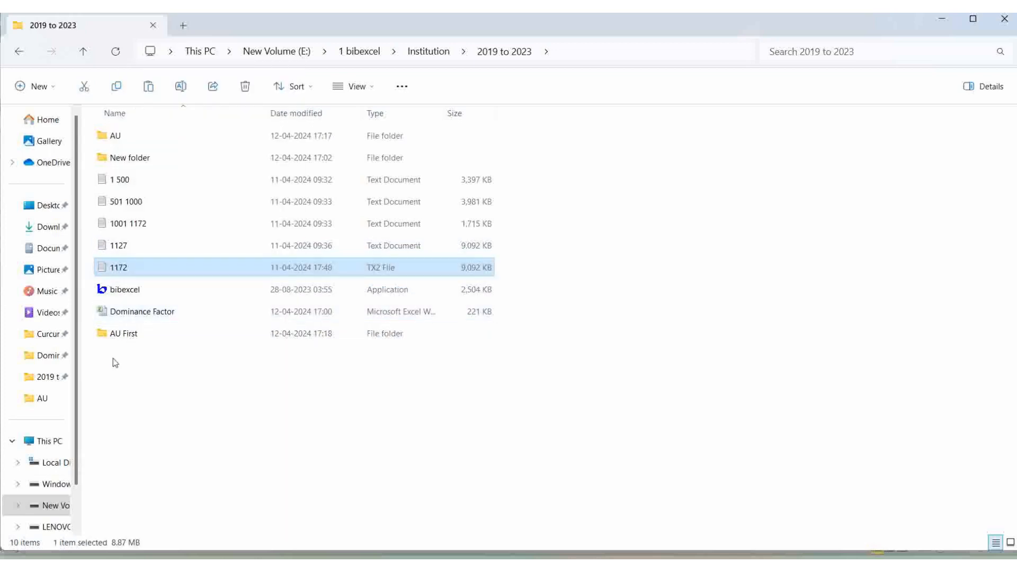
double_click(130, 342)
right_click(169, 370)
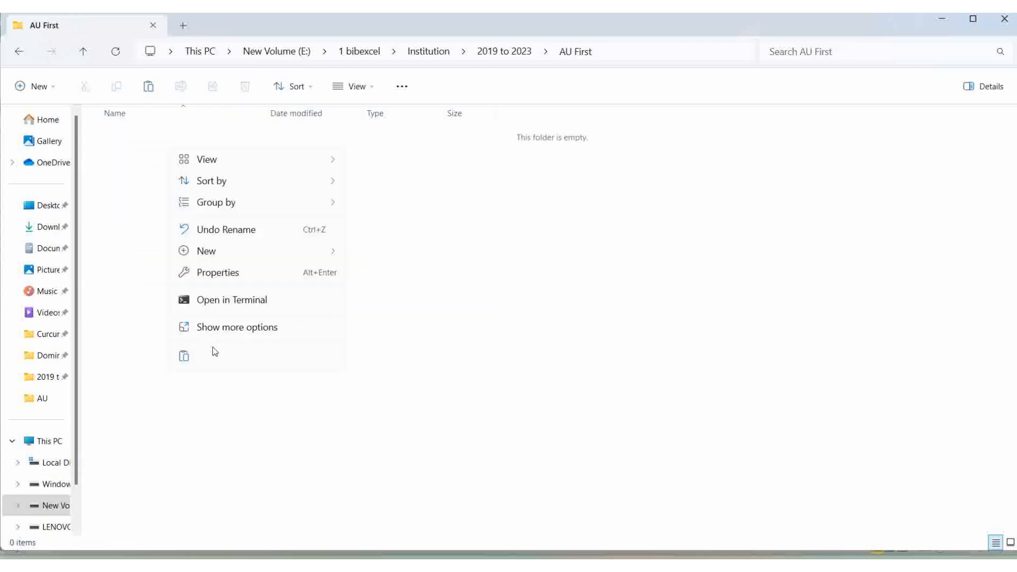
left_click(184, 357)
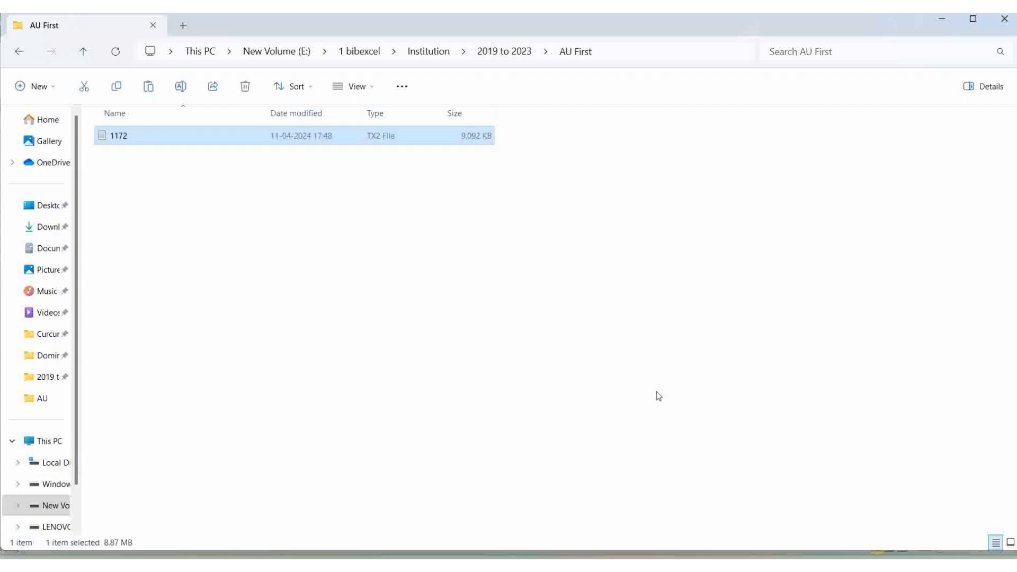
- Switch to BibExcel and change its working folder to AU First inside 2019 to 2023
key("alt+Tab")
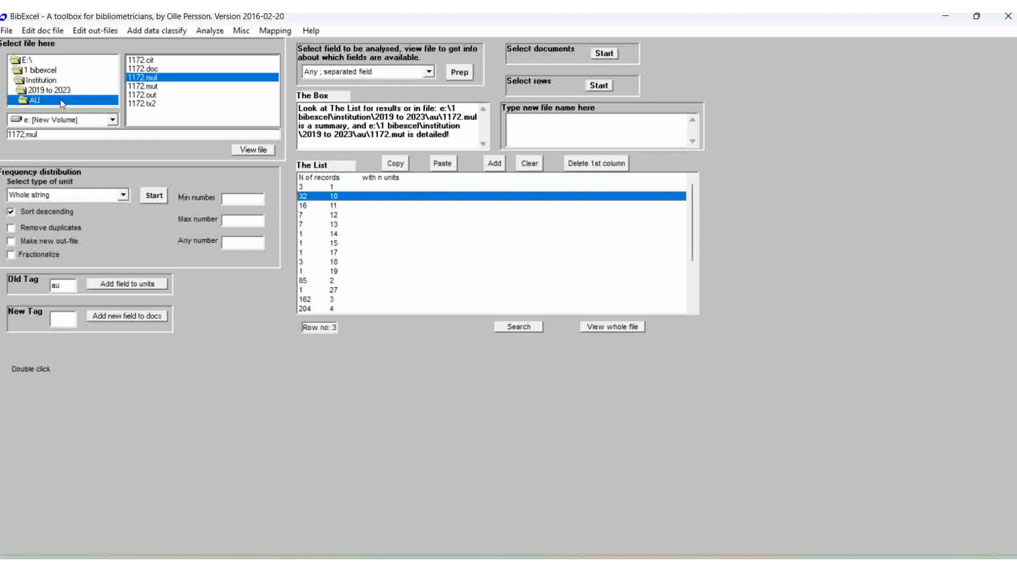
left_click(54, 92)
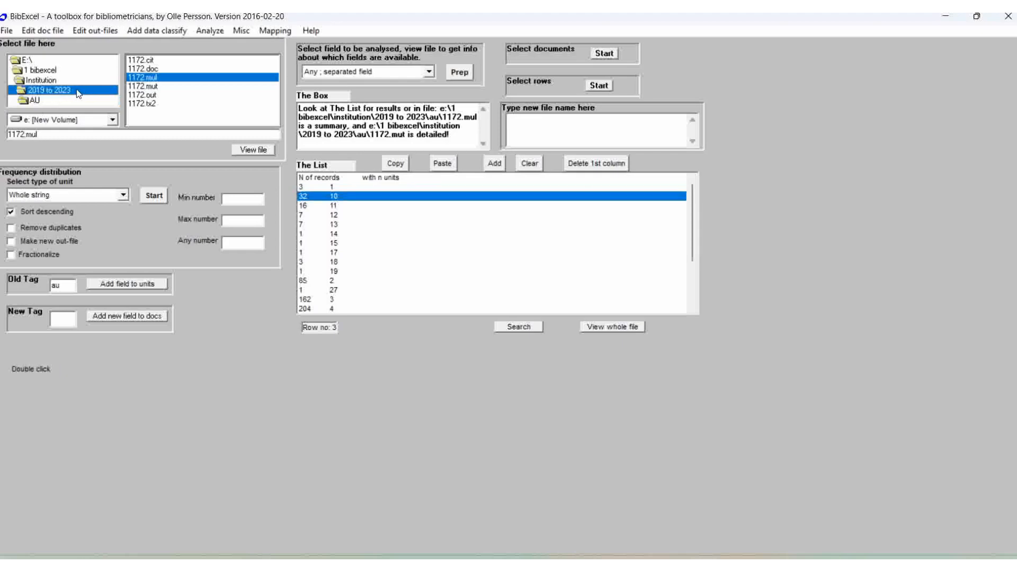
double_click(78, 93)
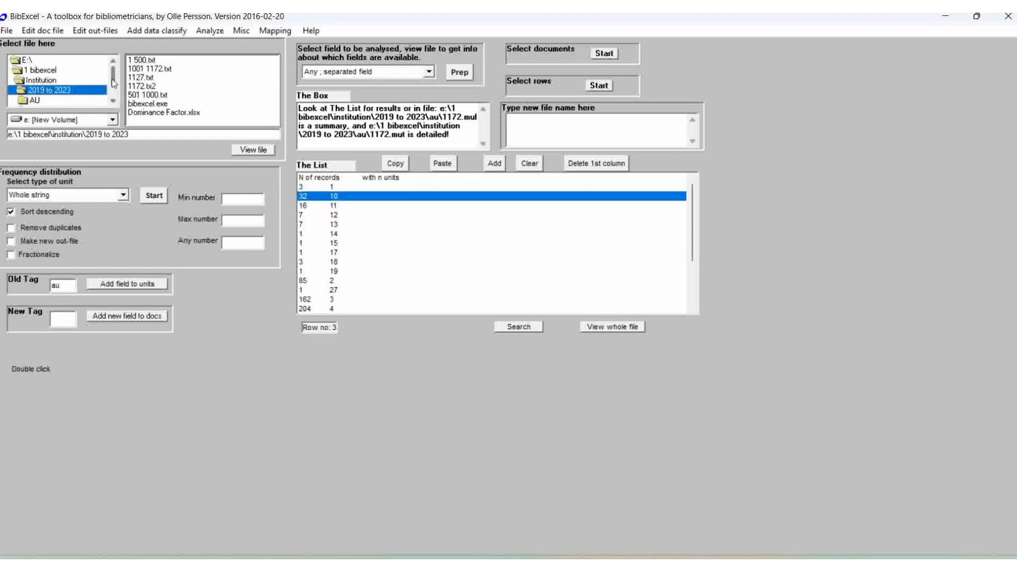
scroll(114, 80, "down", 1)
double_click(44, 102)
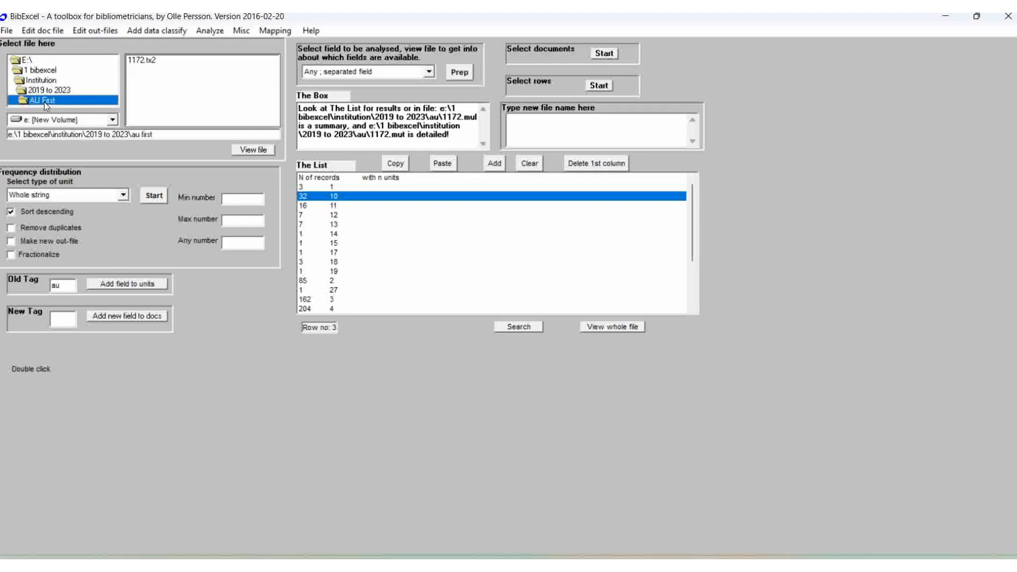
- View 1172.tx2 from the AU First folder and look through the fields of its first record
left_click(153, 60)
left_click(251, 150)
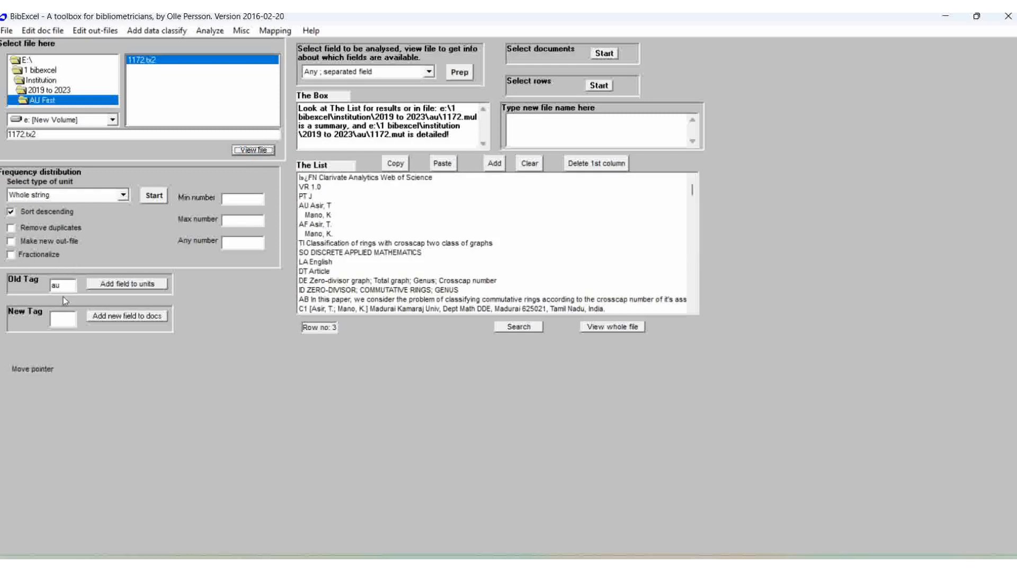
left_click(334, 218)
scroll(350, 223, "down", 5)
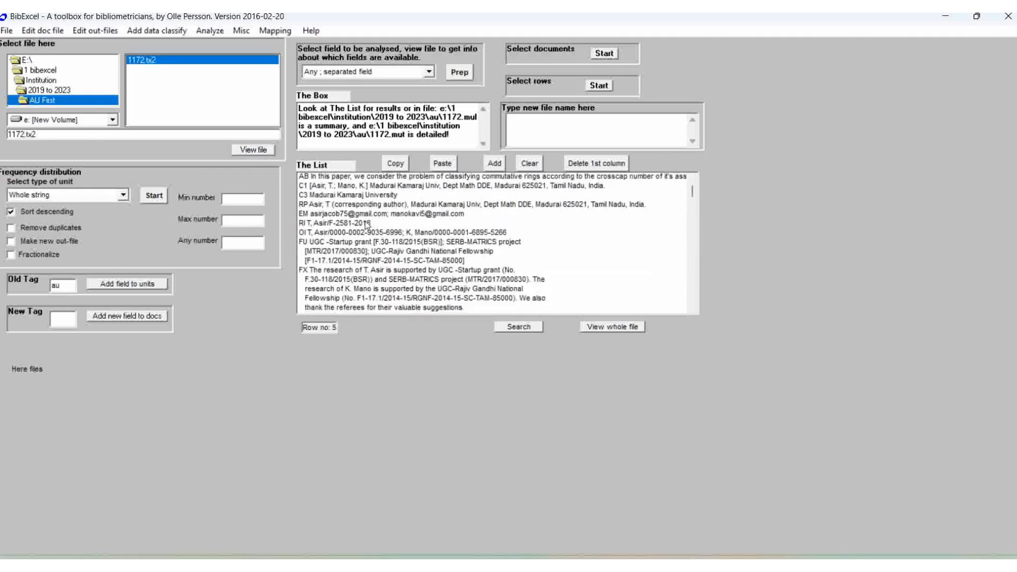
- Read through the remaining fields of the first record and the author fields of the second record
scroll(367, 225, "down", 15)
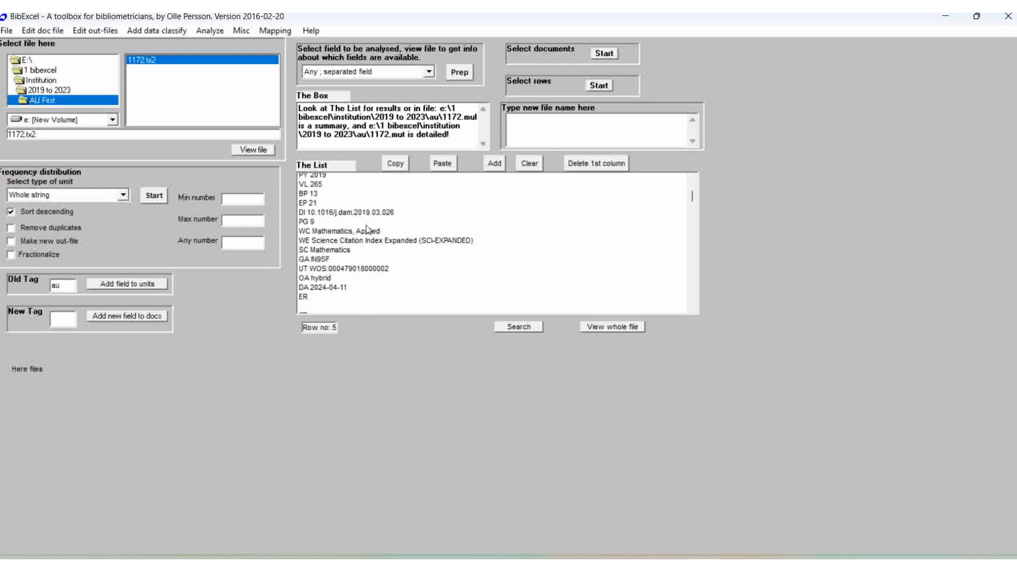
scroll(368, 229, "down", 5)
scroll(378, 244, "up", 3)
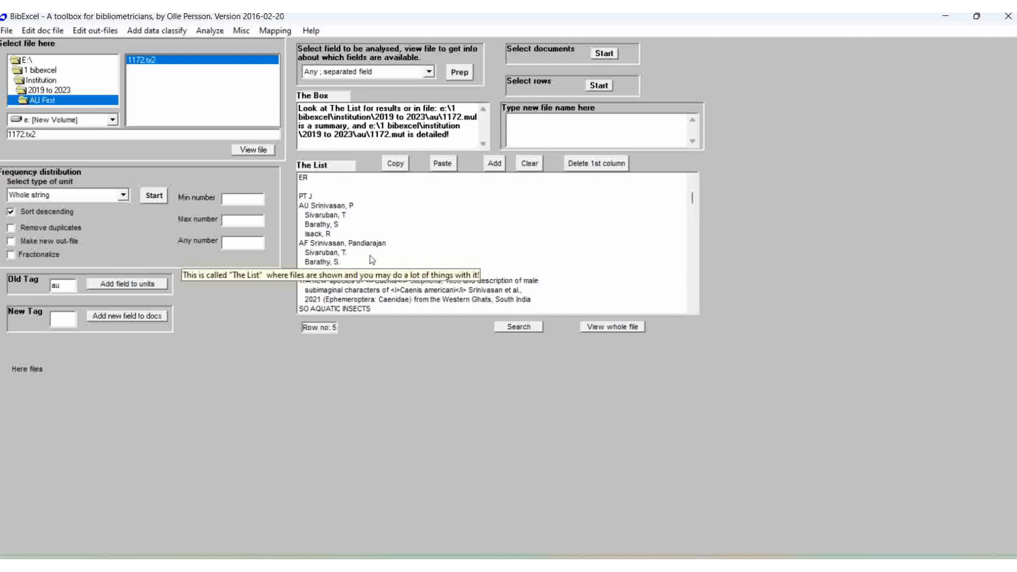
left_click(339, 256)
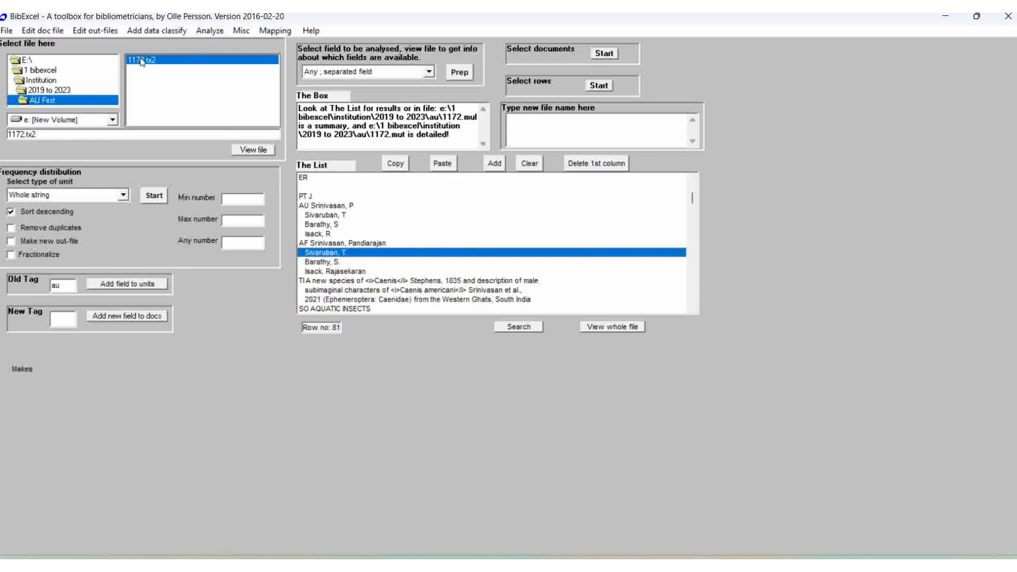
- Convert 1172.tx2 from Web of Science plain text to Dialog format, keeping the DOI numbers in the cited references
left_click(245, 150)
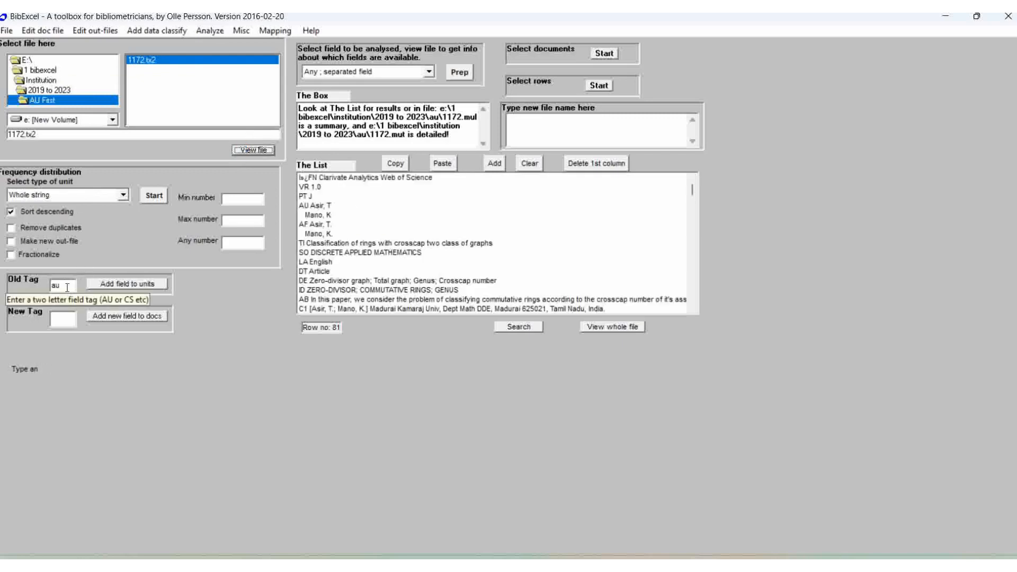
left_click(239, 32)
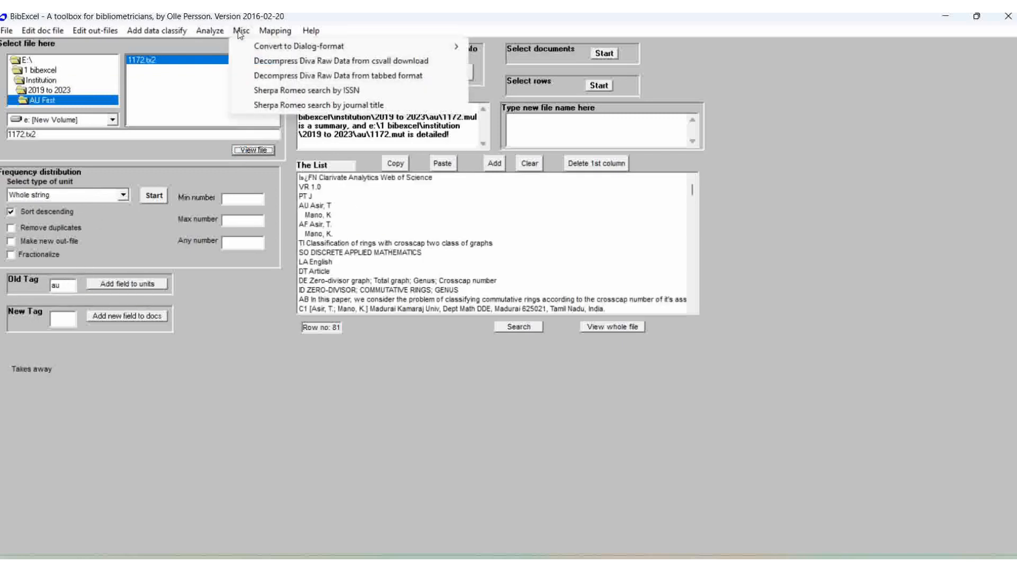
mouse_move(260, 48)
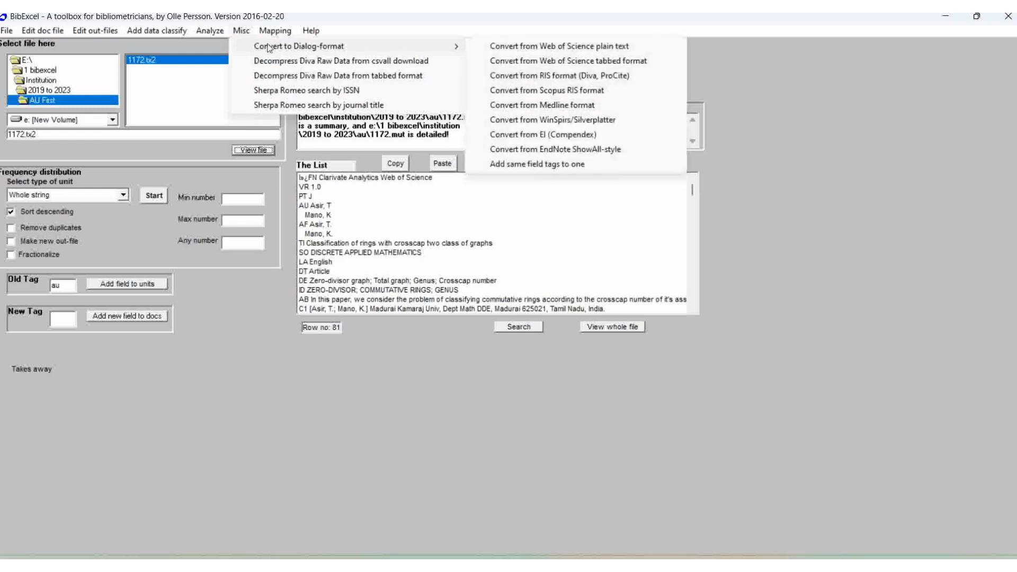
left_click(548, 45)
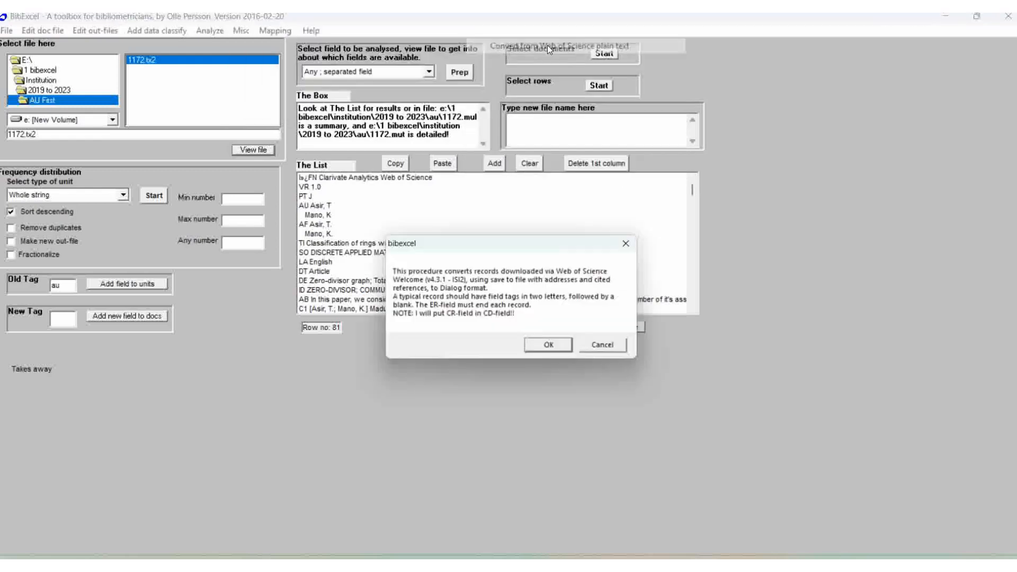
left_click(535, 348)
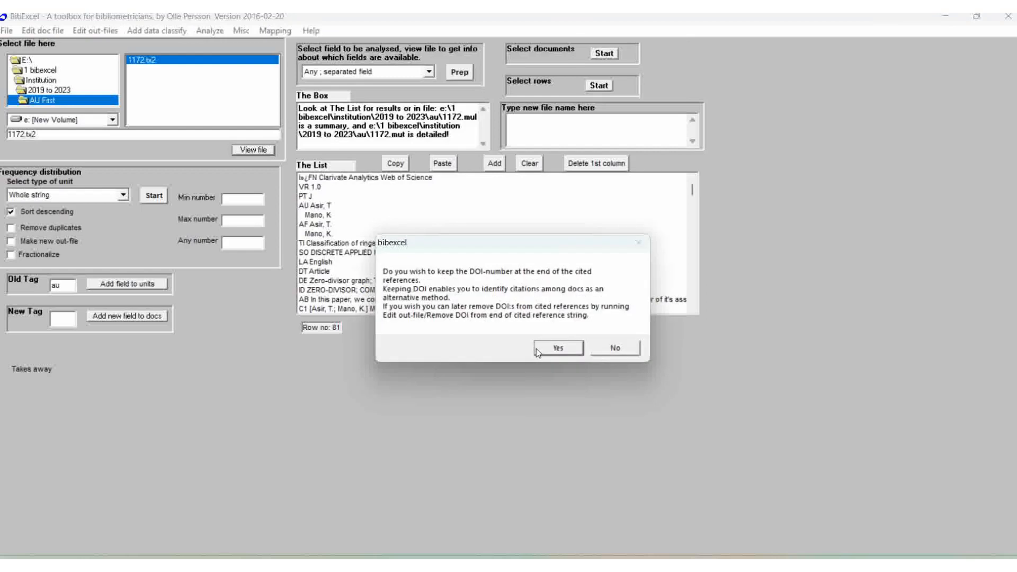
left_click(537, 348)
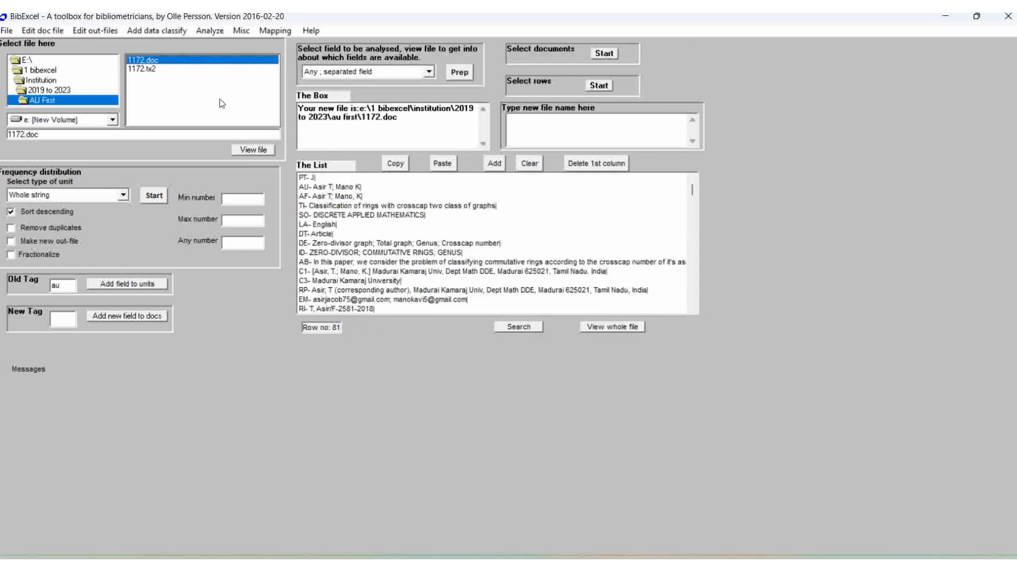
- Prepare an out-file from 1172.doc using the AU tag with the field type Whole field intact
left_click(260, 150)
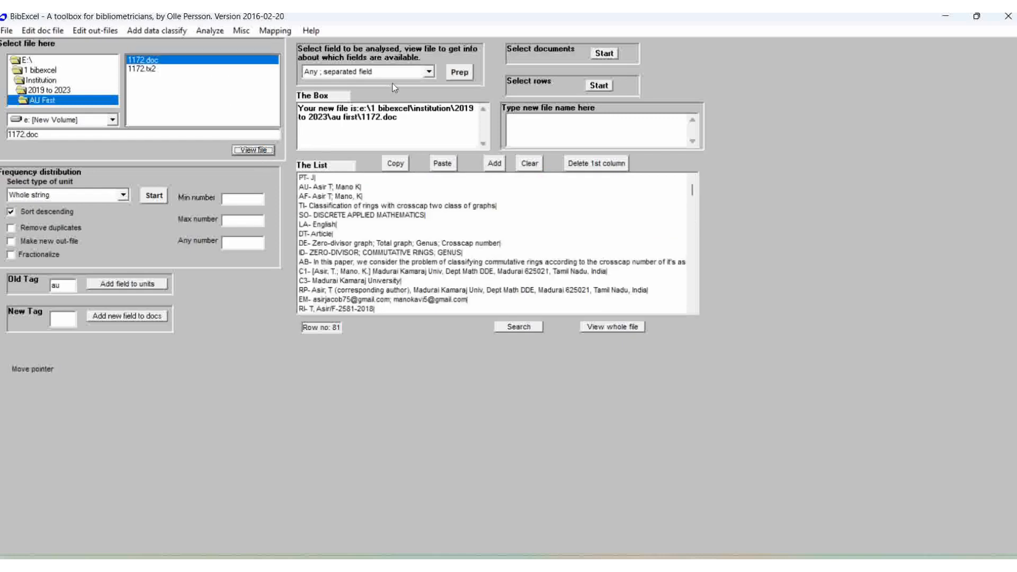
left_click(430, 71)
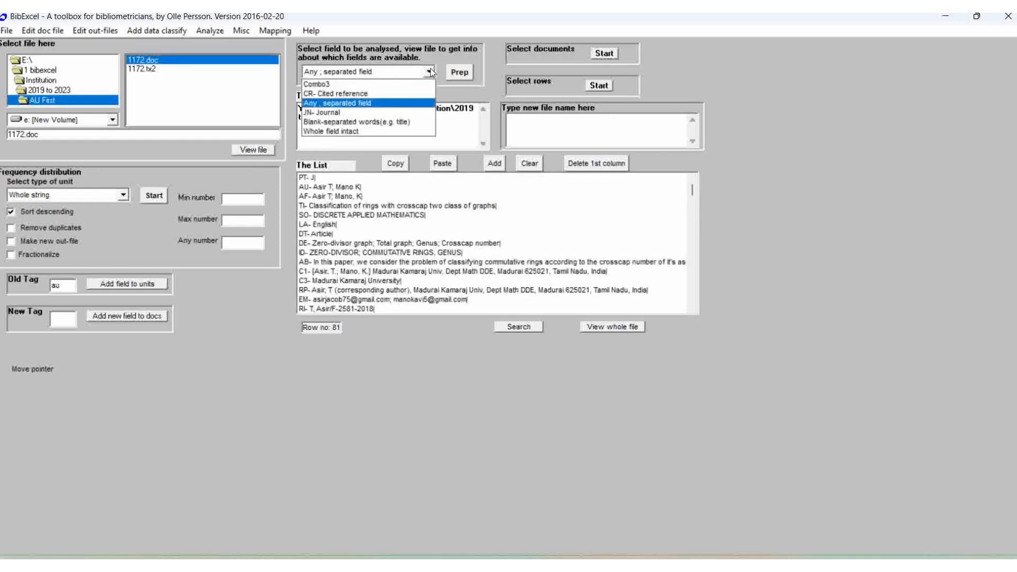
left_click(355, 133)
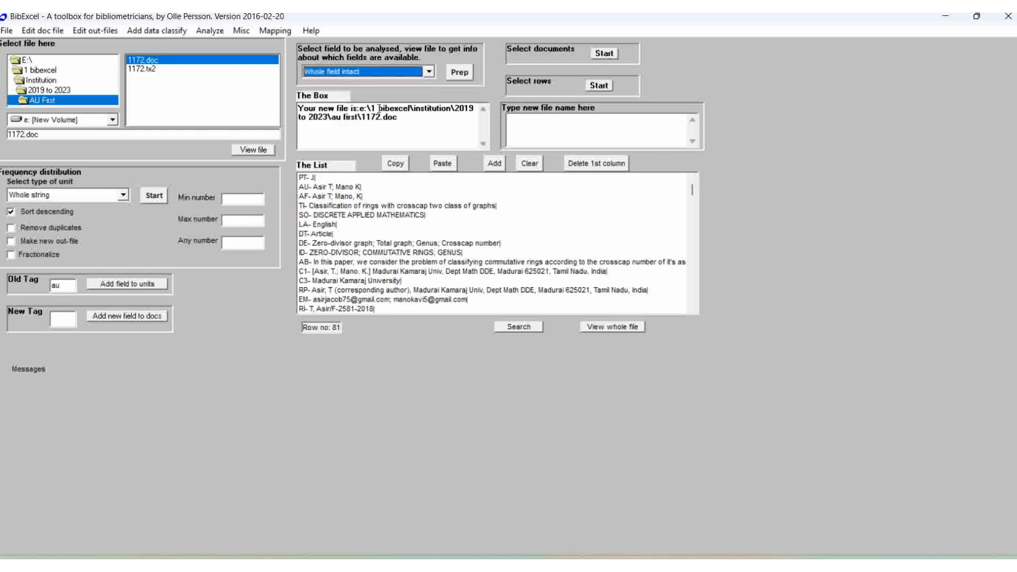
left_click(461, 73)
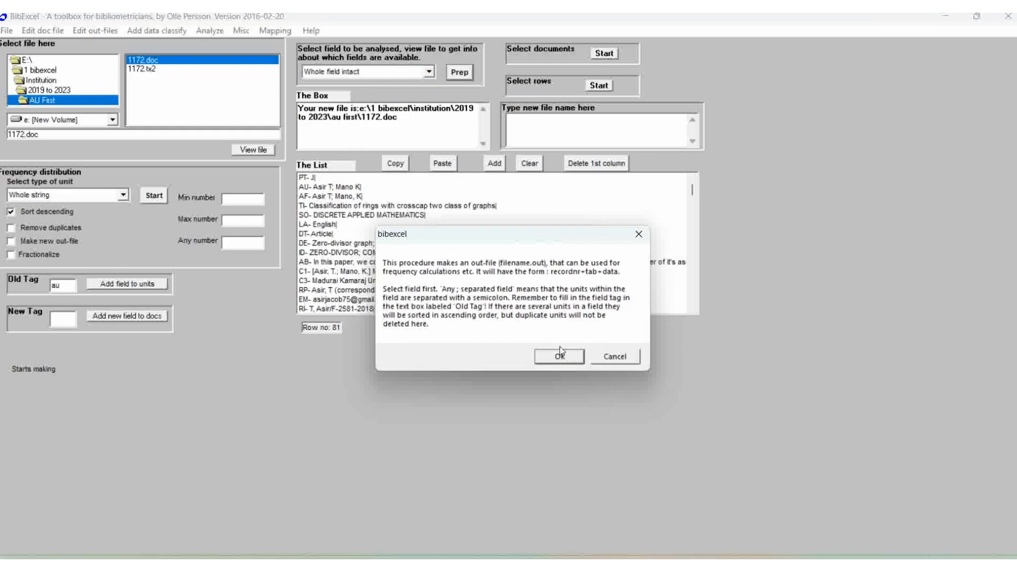
left_click(559, 357)
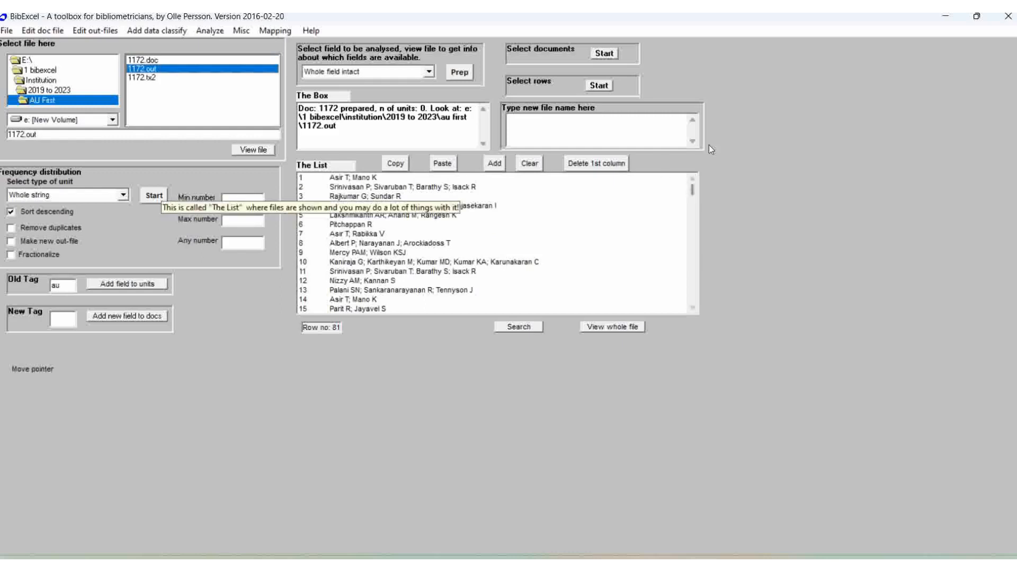
- Switch to the Dominance Factor workbook in Excel and open the empty Sheet3
left_click(946, 18)
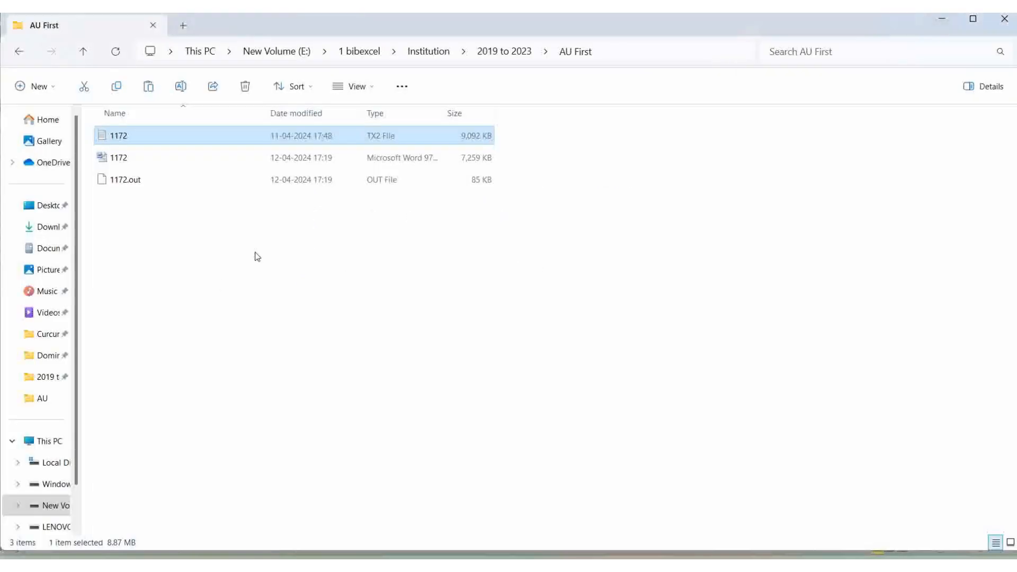
left_click(675, 558)
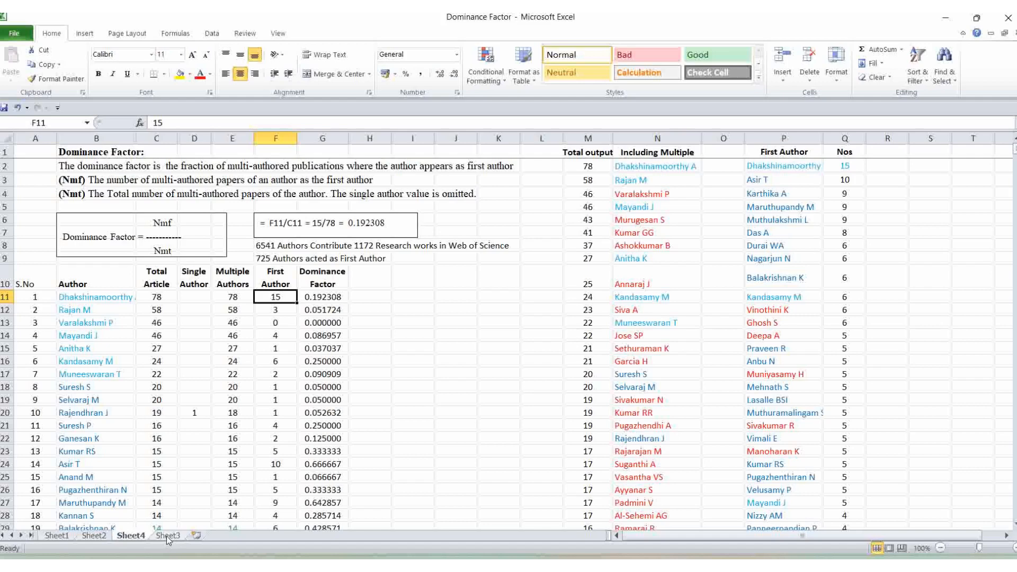
left_click(166, 536)
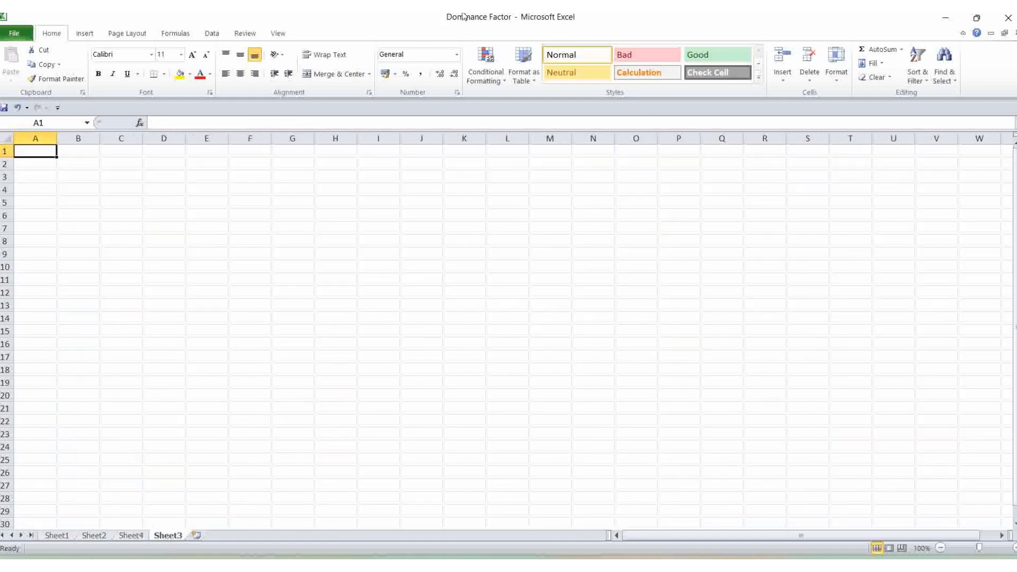
left_click(212, 35)
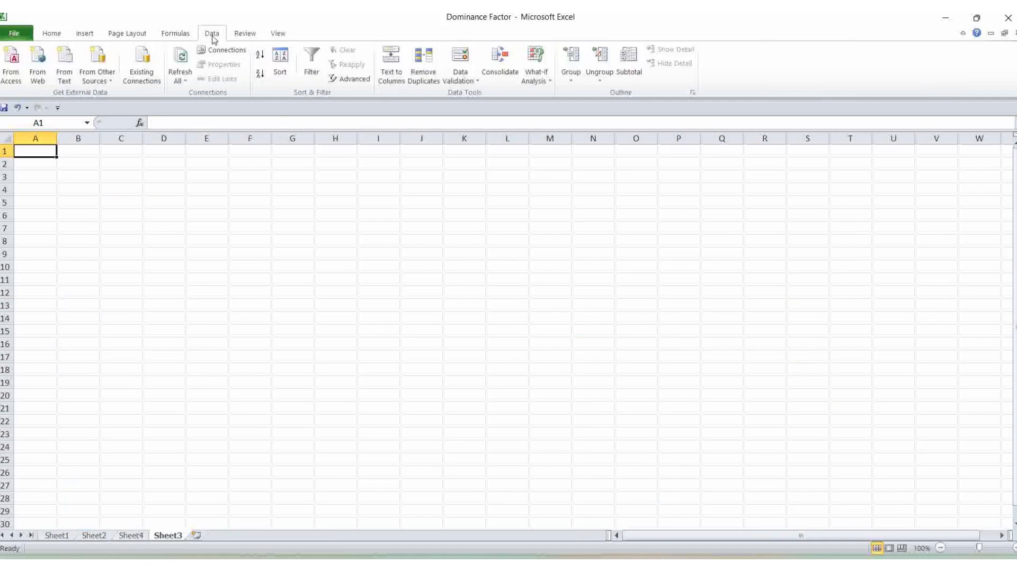
left_click(68, 85)
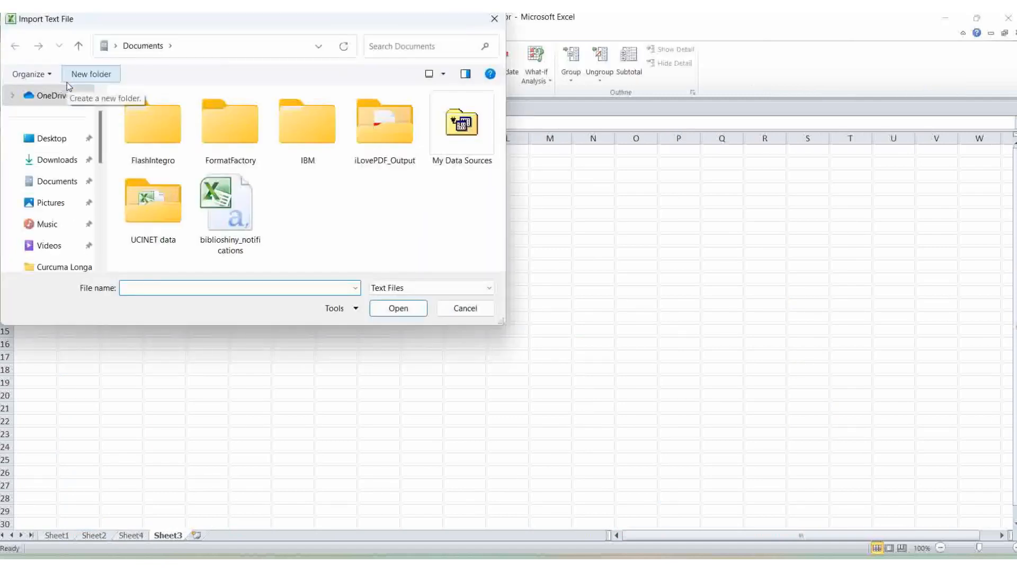
scroll(102, 159, "down", 2)
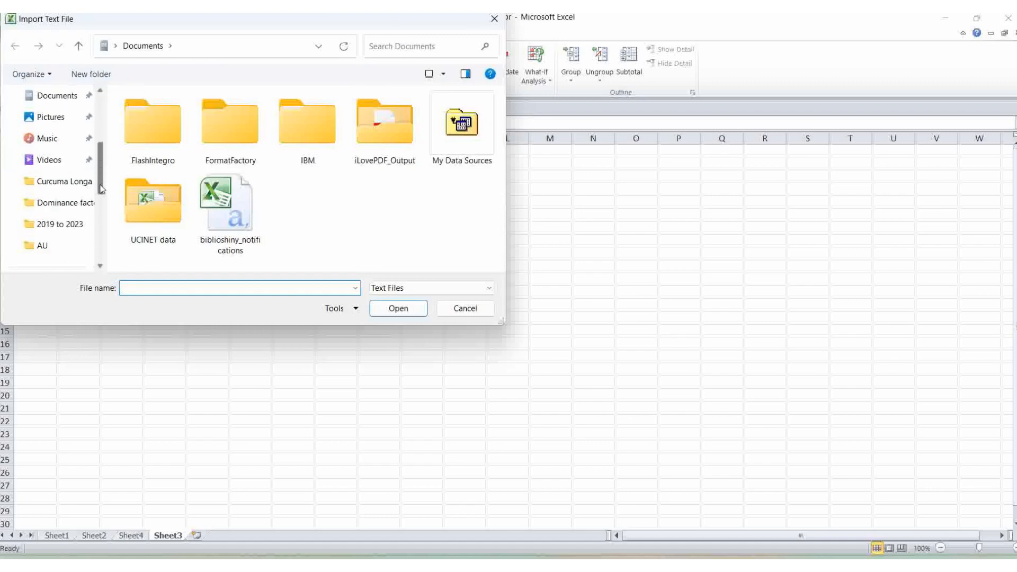
scroll(102, 189, "down", 1)
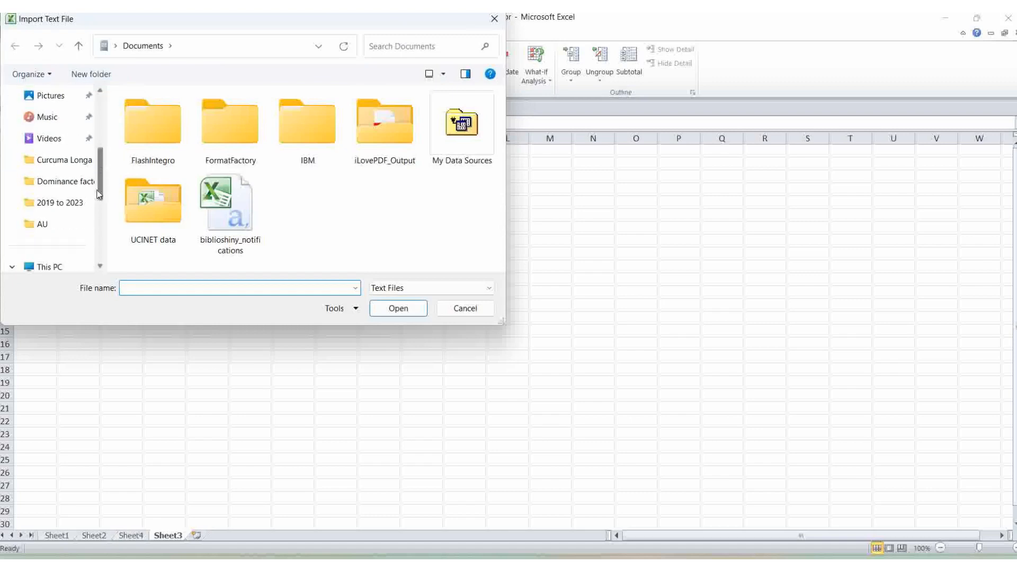
left_click(55, 210)
double_click(152, 138)
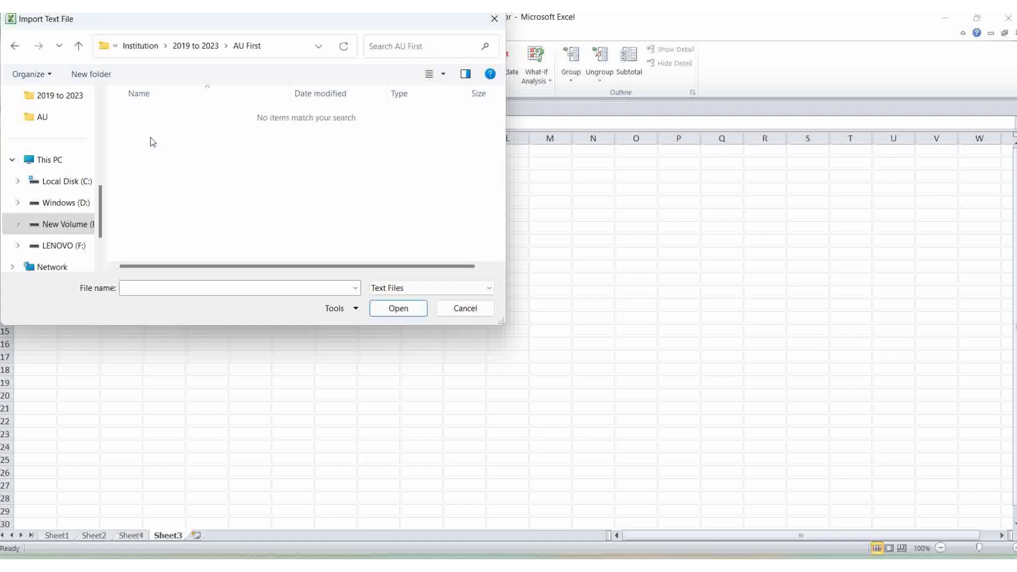
left_click(488, 291)
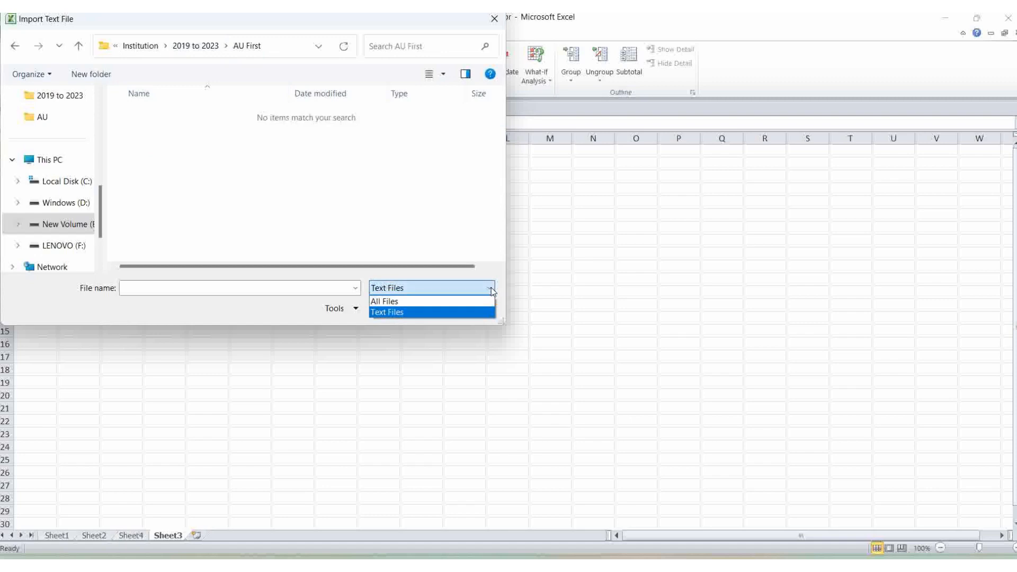
left_click(394, 302)
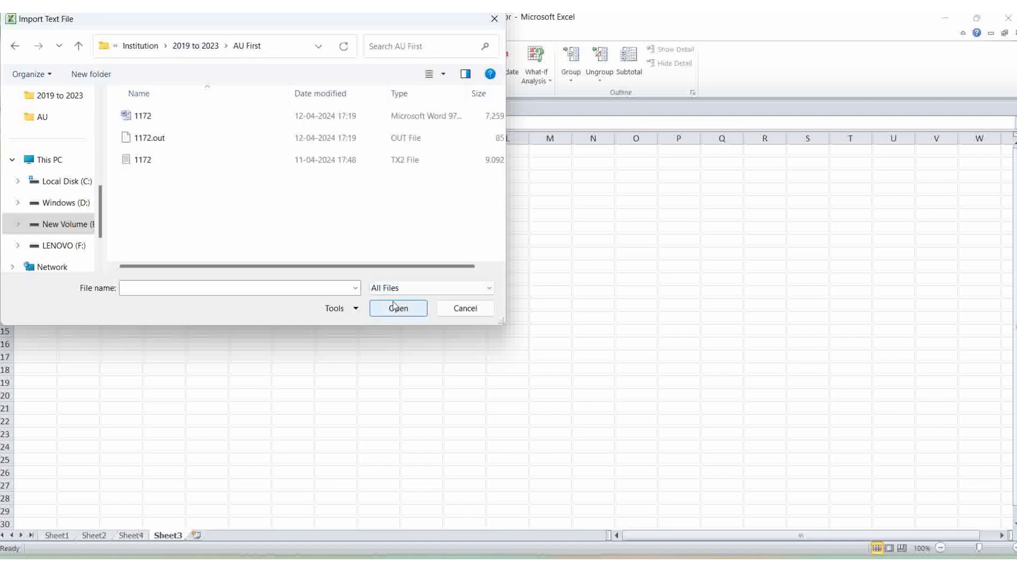
left_click(158, 139)
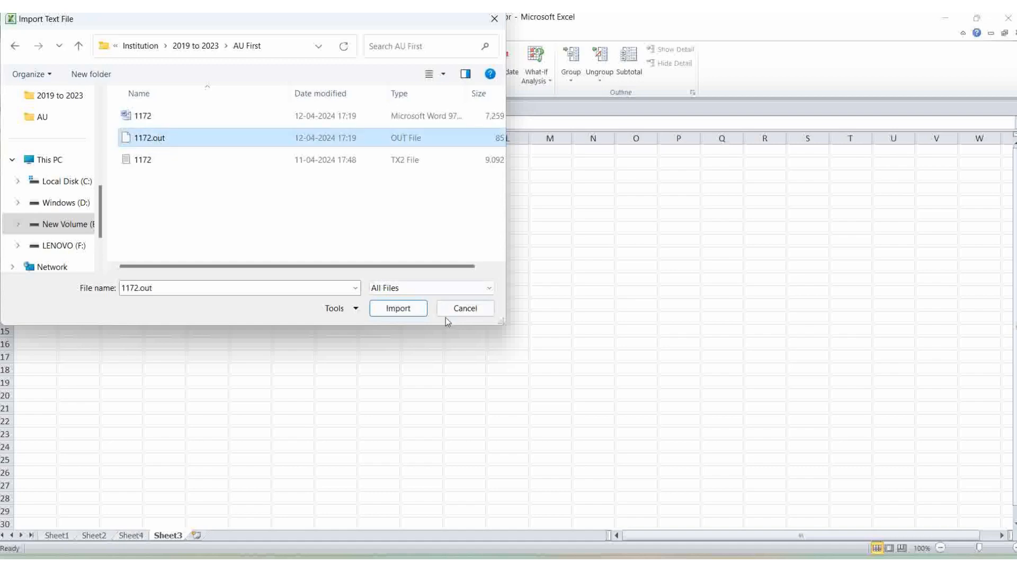
left_click(395, 310)
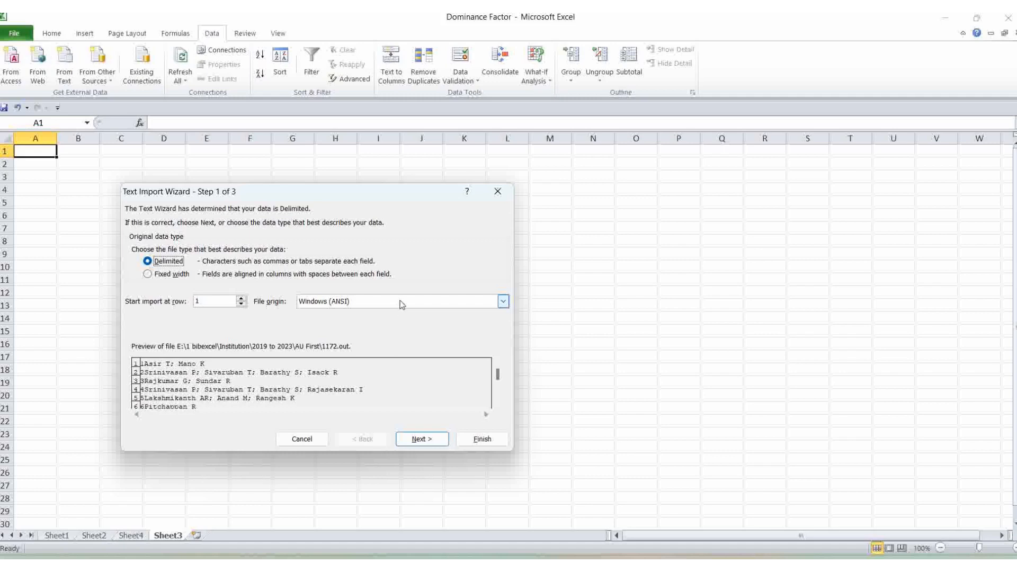
key("Escape")
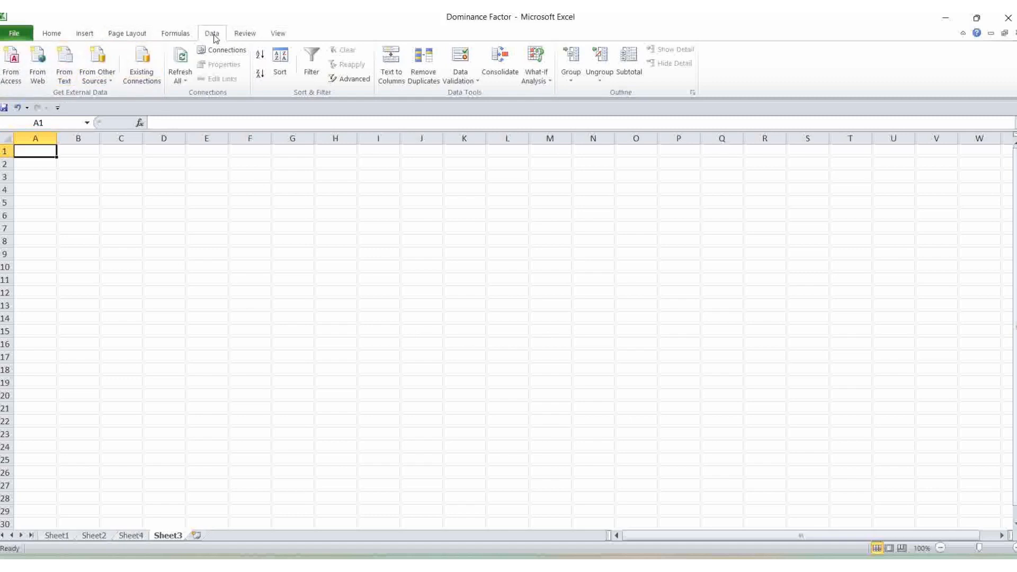
- Start a text import into Sheet3, show all file types and choose 1172.out from the AU First folder
left_click(61, 66)
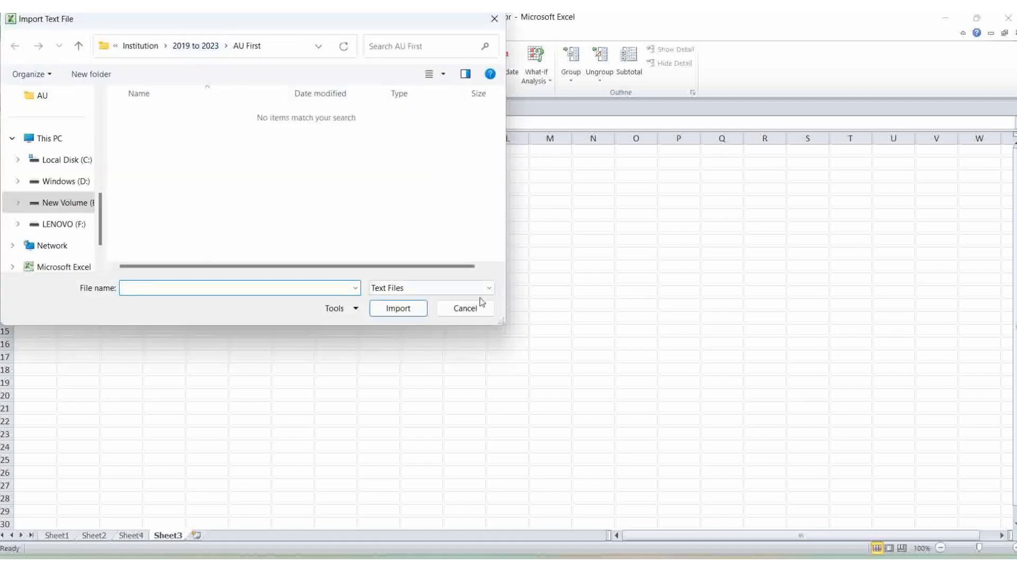
left_click(486, 291)
left_click(392, 310)
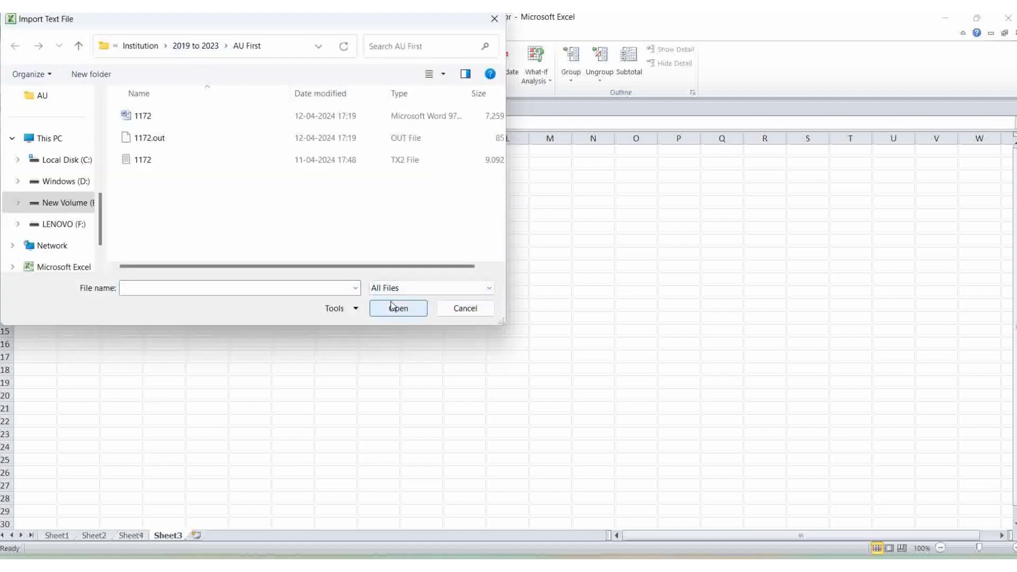
left_click(143, 139)
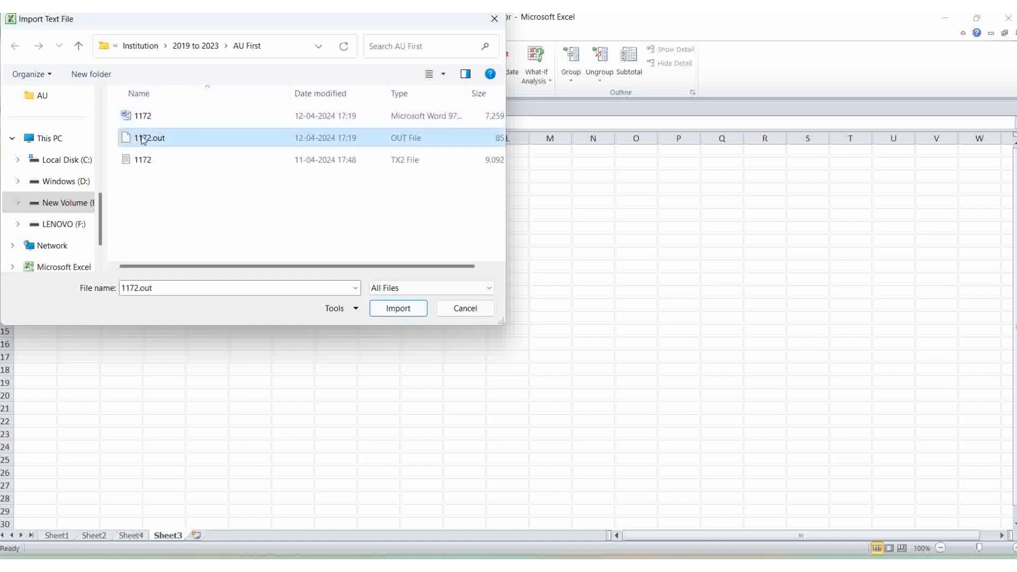
left_click(400, 310)
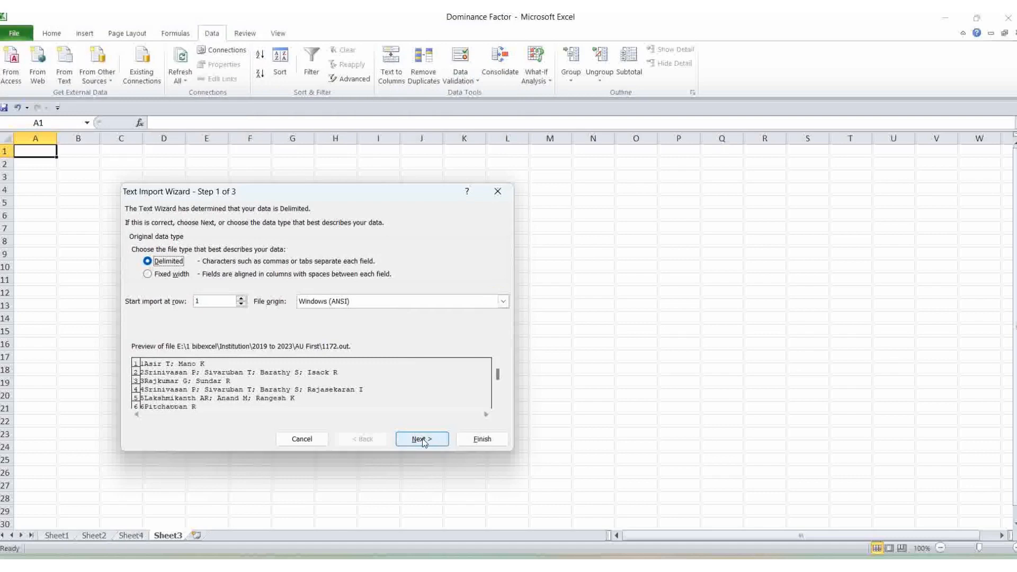
- Import 1172.out as delimited text split at tabs and semicolons, placing the data in the existing worksheet at A1
left_click(422, 440)
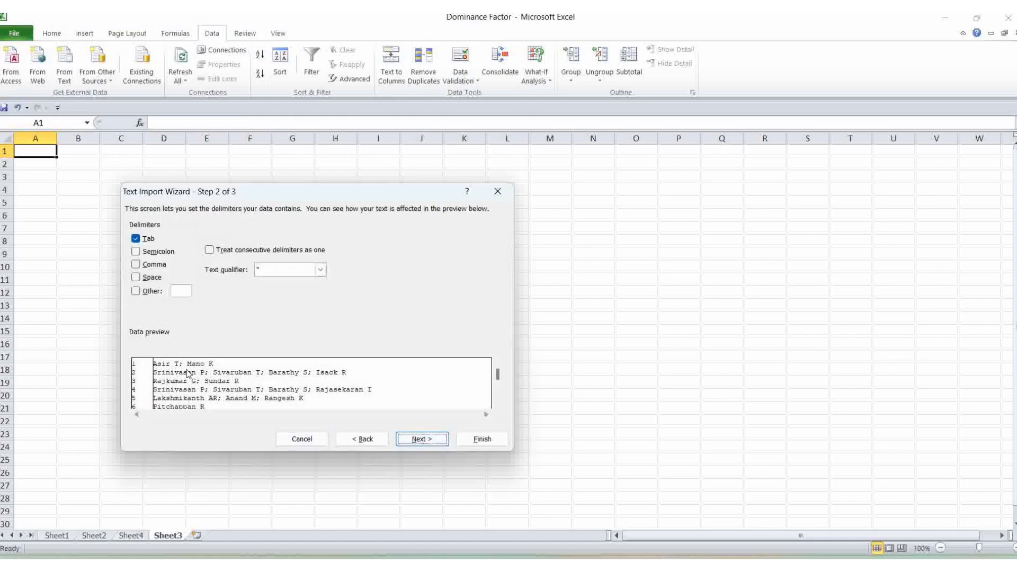
left_click(138, 252)
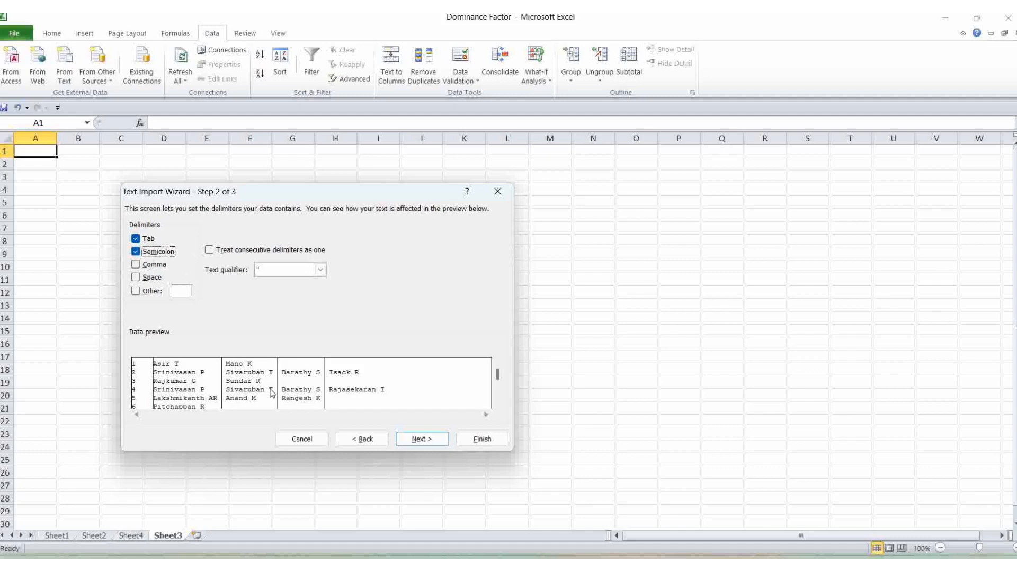
left_click(421, 442)
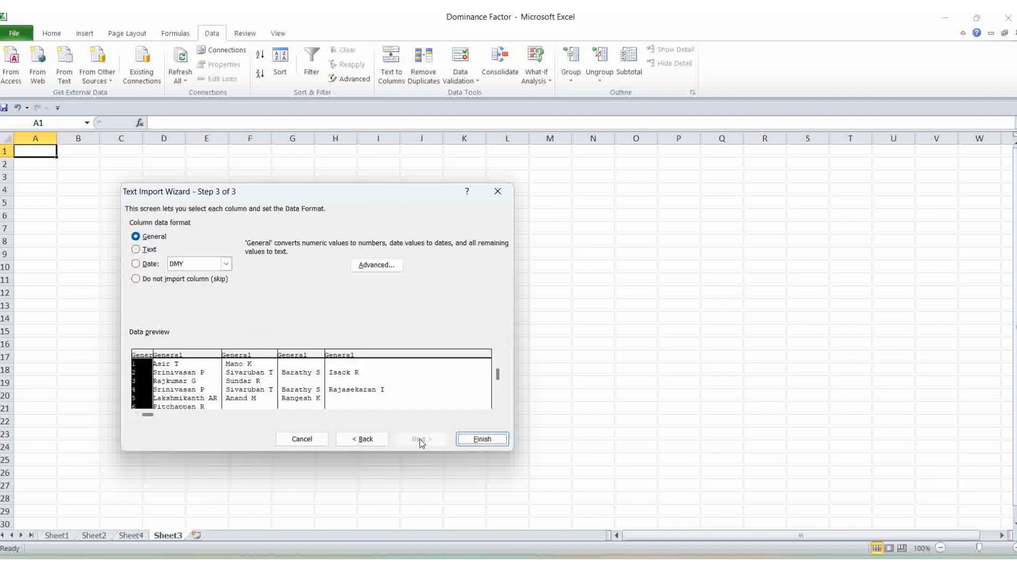
left_click(481, 439)
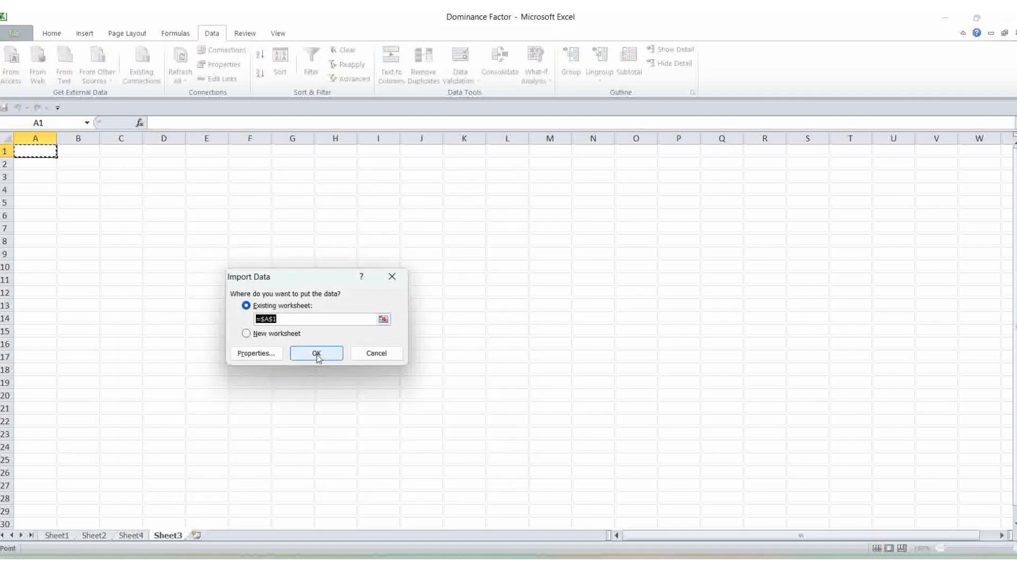
left_click(317, 354)
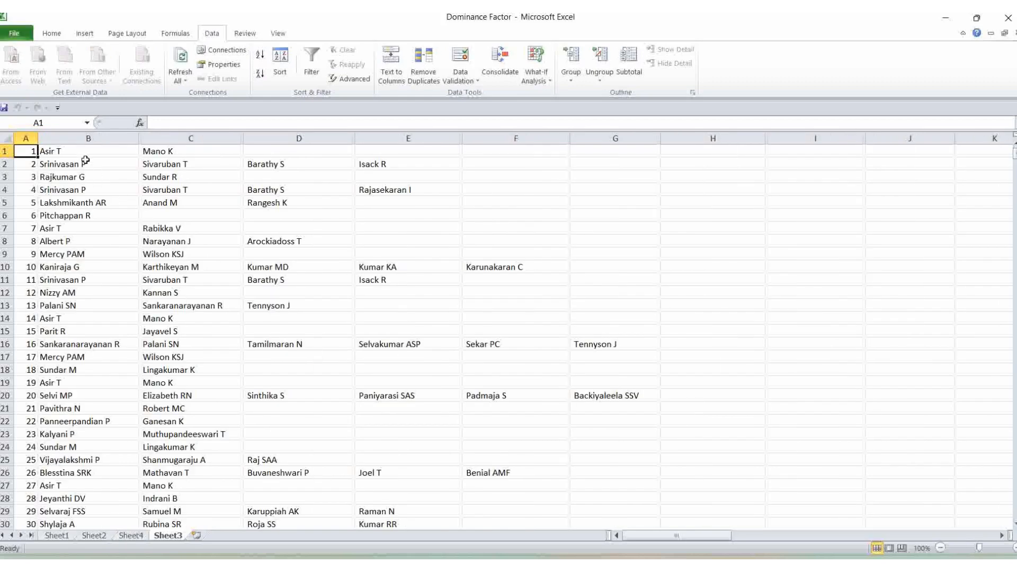
- Copy the full first-author column B of Sheet3 to A1 of a new worksheet and fit the column width to the names
left_click(86, 133)
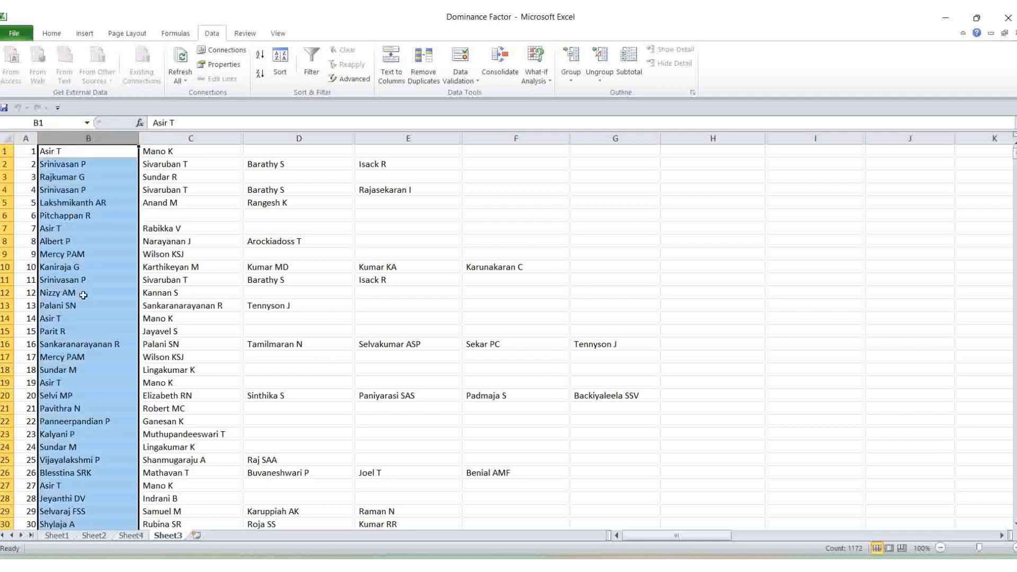
scroll(89, 375, "down", 8)
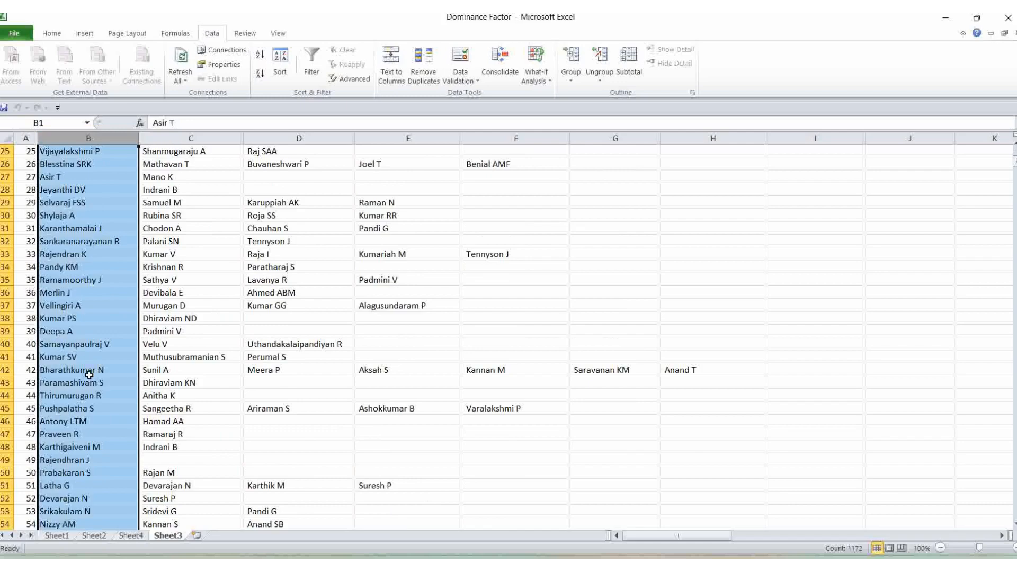
scroll(89, 375, "down", 20)
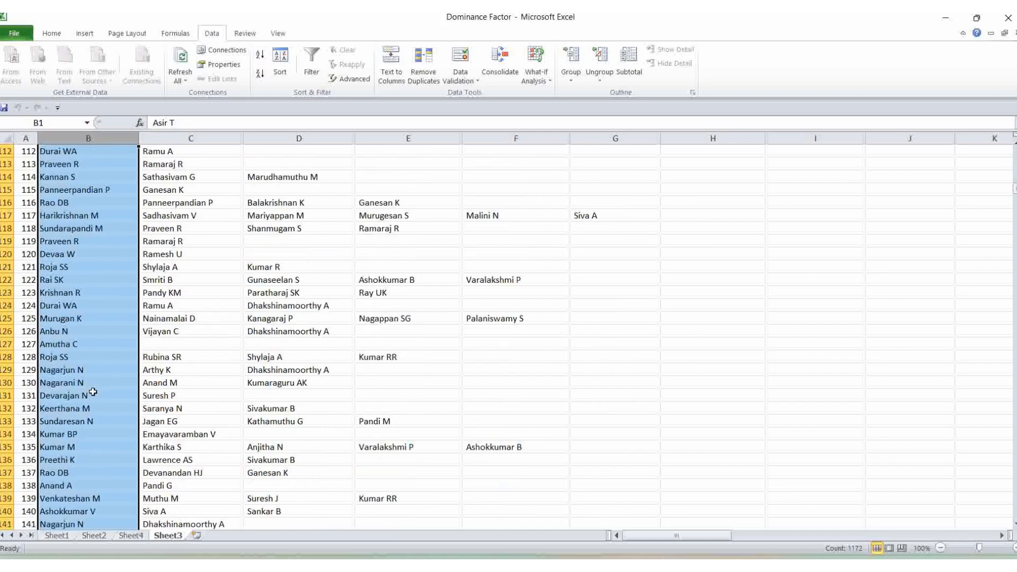
scroll(92, 392, "up", 20)
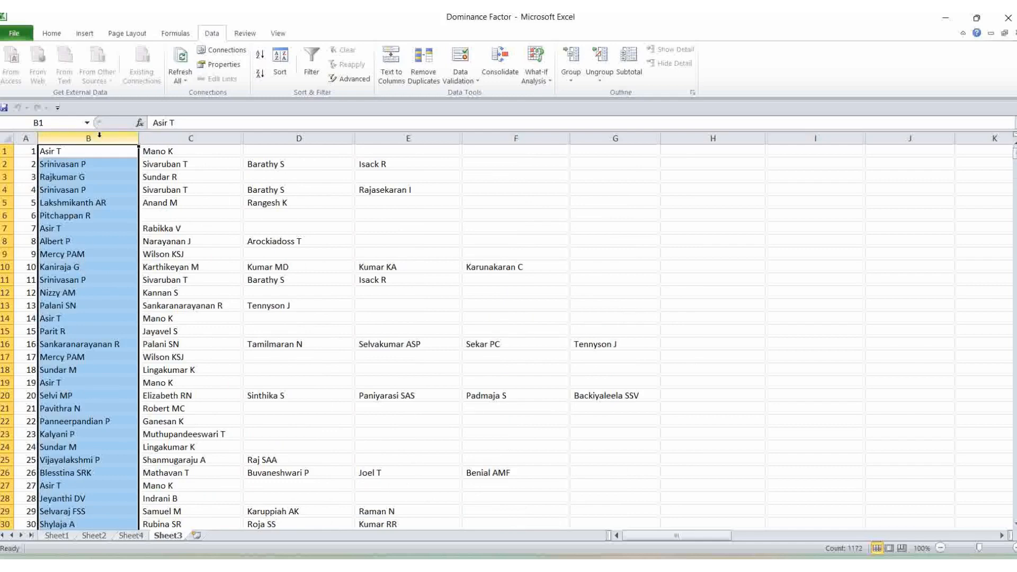
left_click(68, 152)
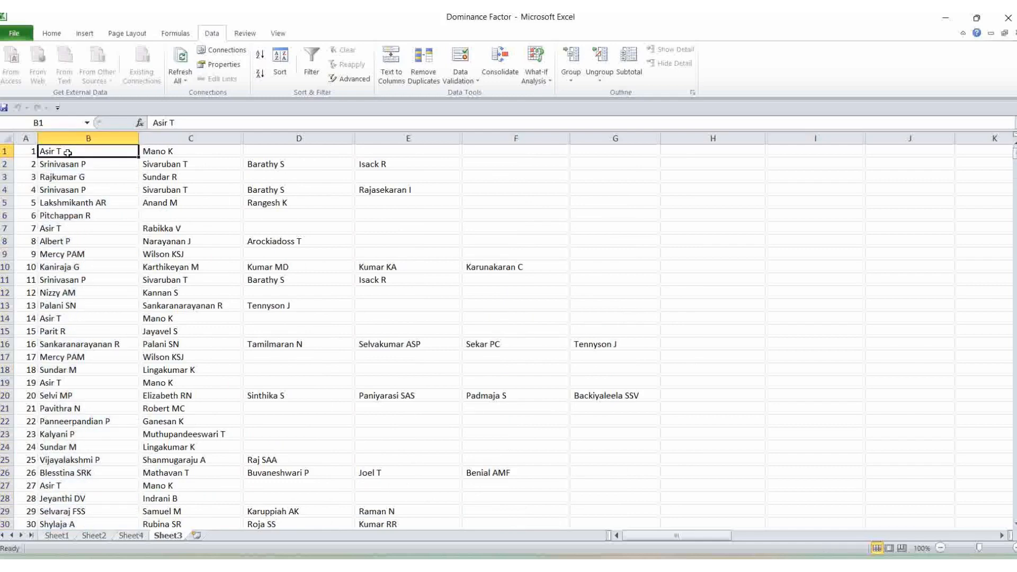
key("ctrl+shift+Down")
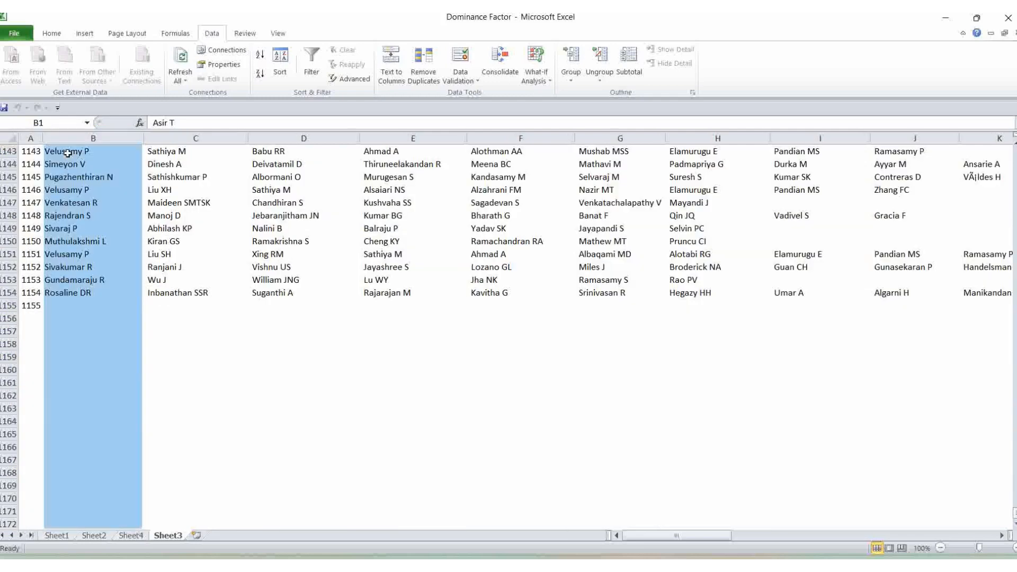
key("ctrl+c")
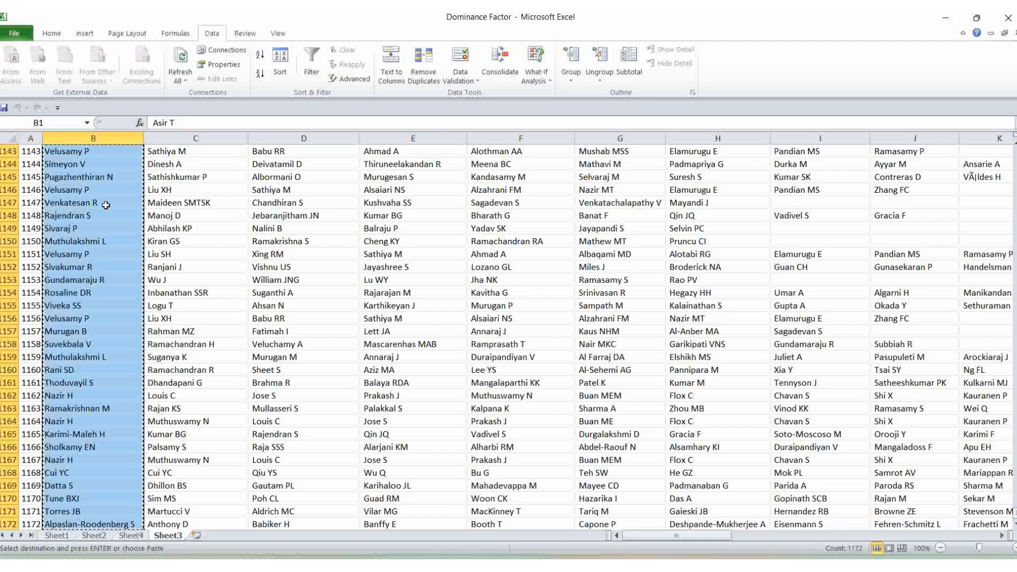
left_click(197, 535)
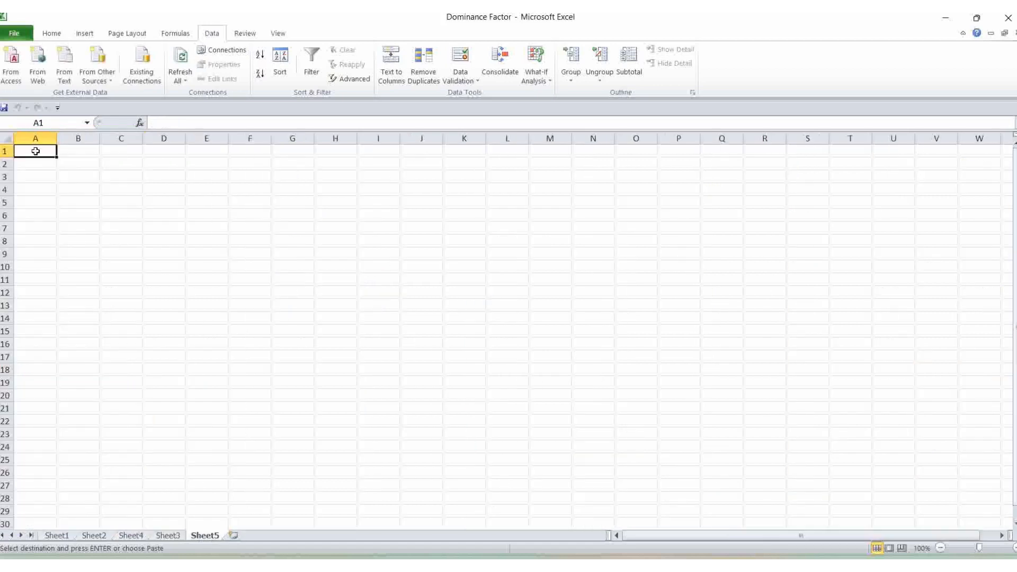
key("ctrl+v")
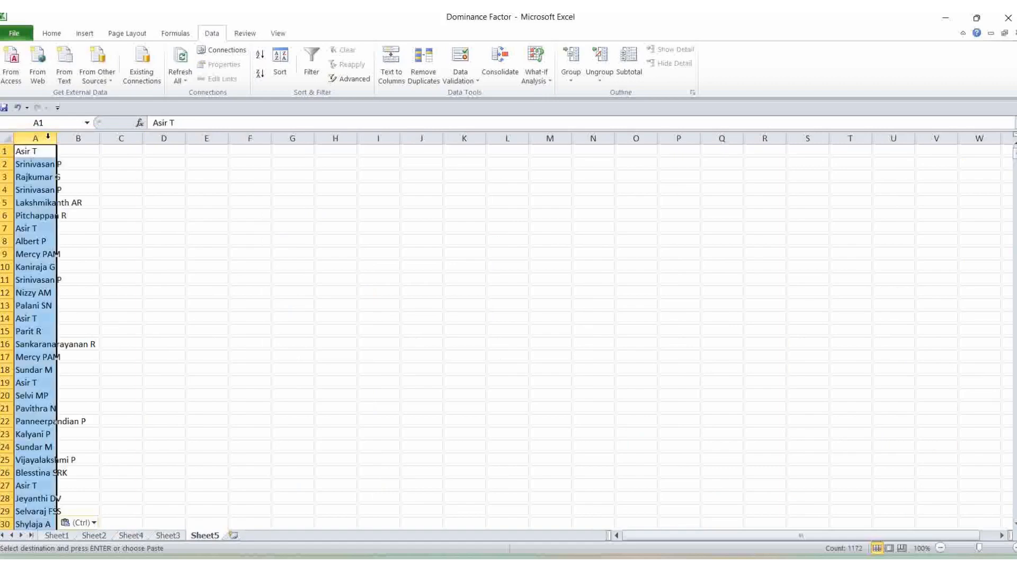
double_click(56, 139)
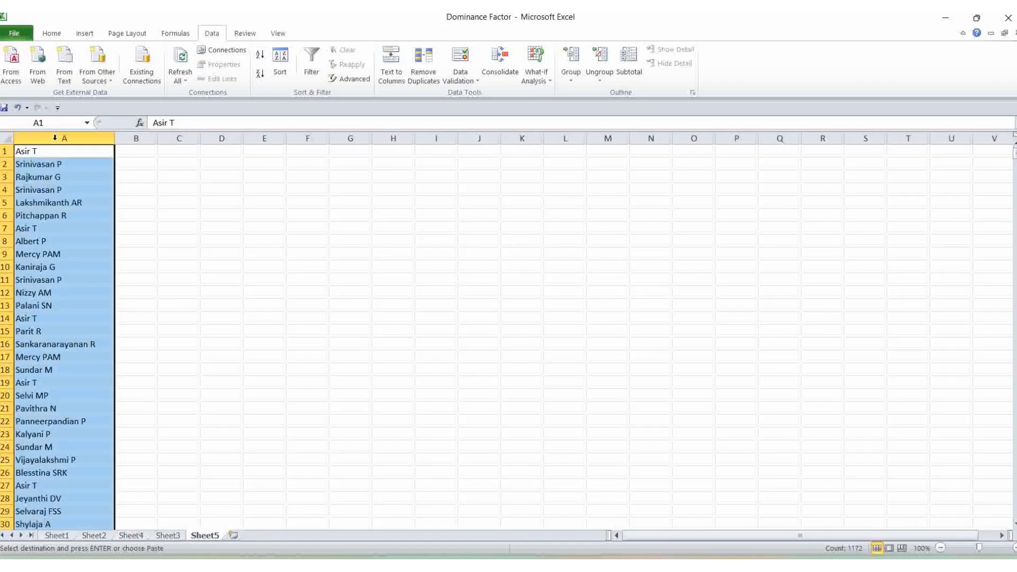
left_click(242, 244)
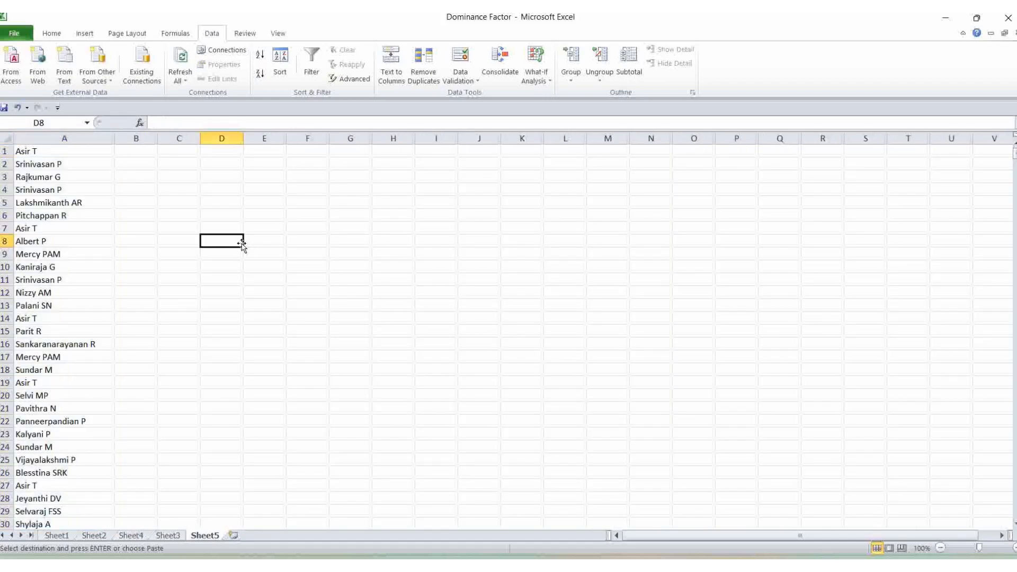
- Insert a row above the author list, enter the header First Author in A1 and make the header row bold
right_click(9, 153)
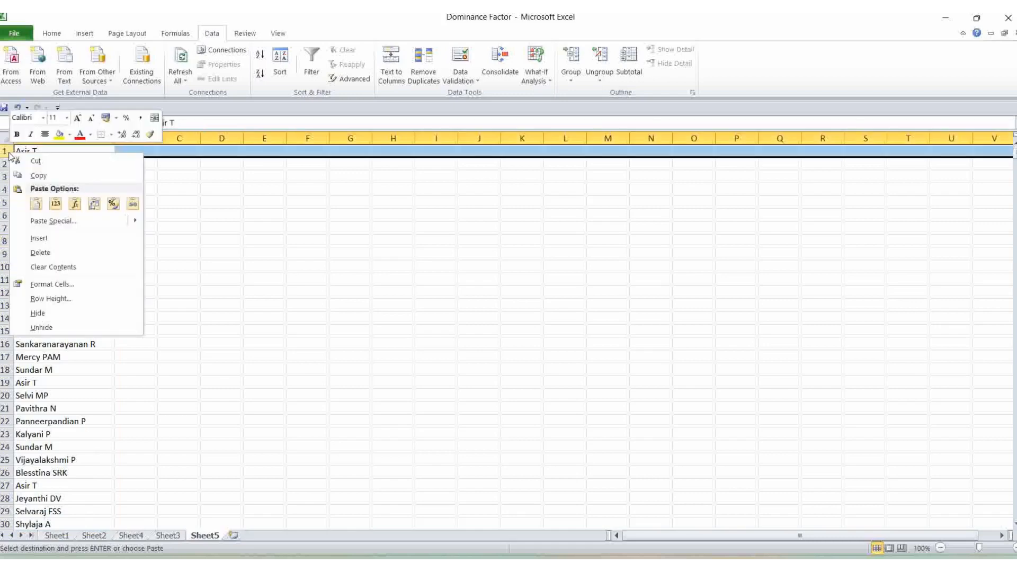
left_click(40, 238)
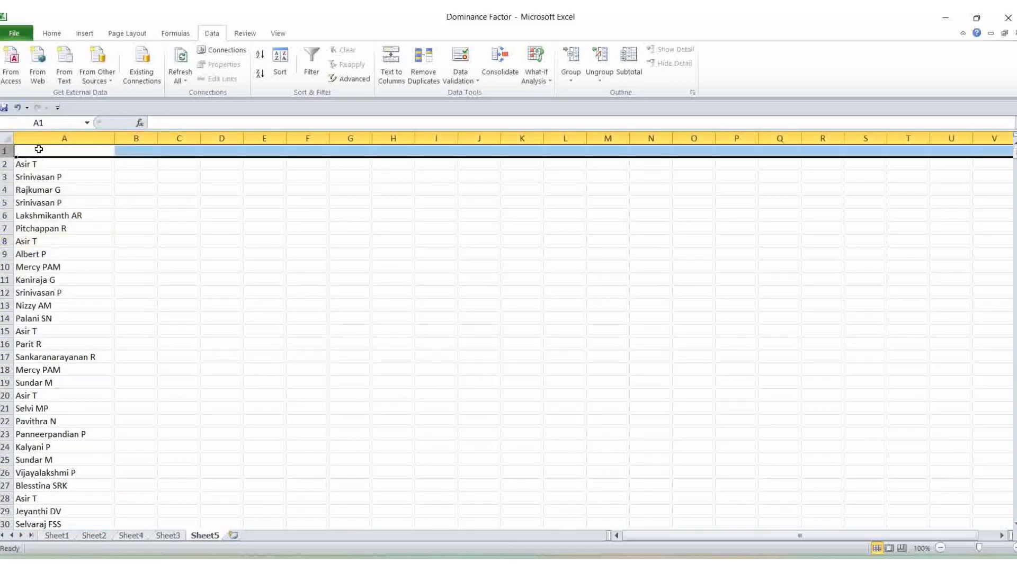
left_click(38, 150)
type("Fir")
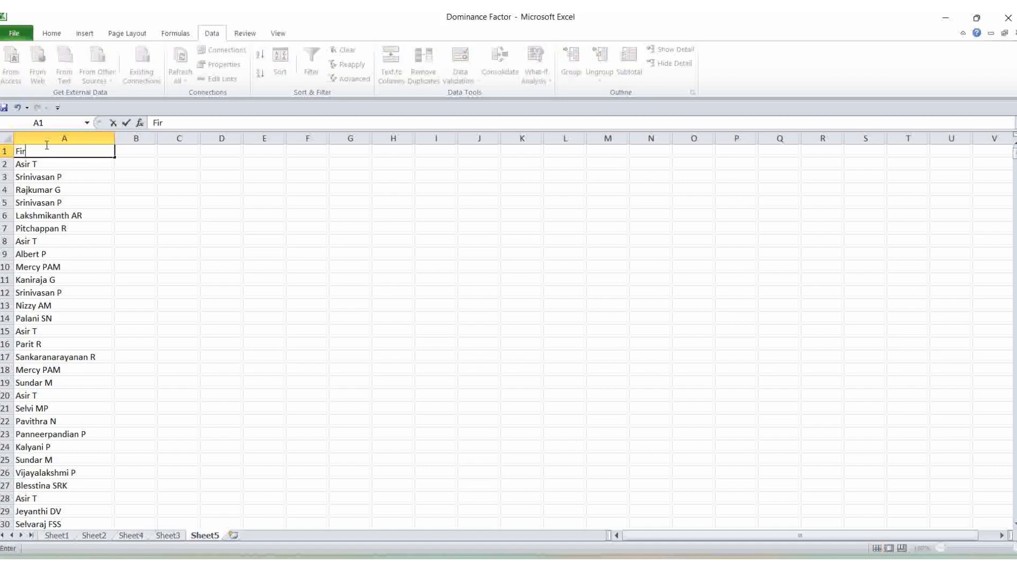
type("st Author")
left_click(214, 227)
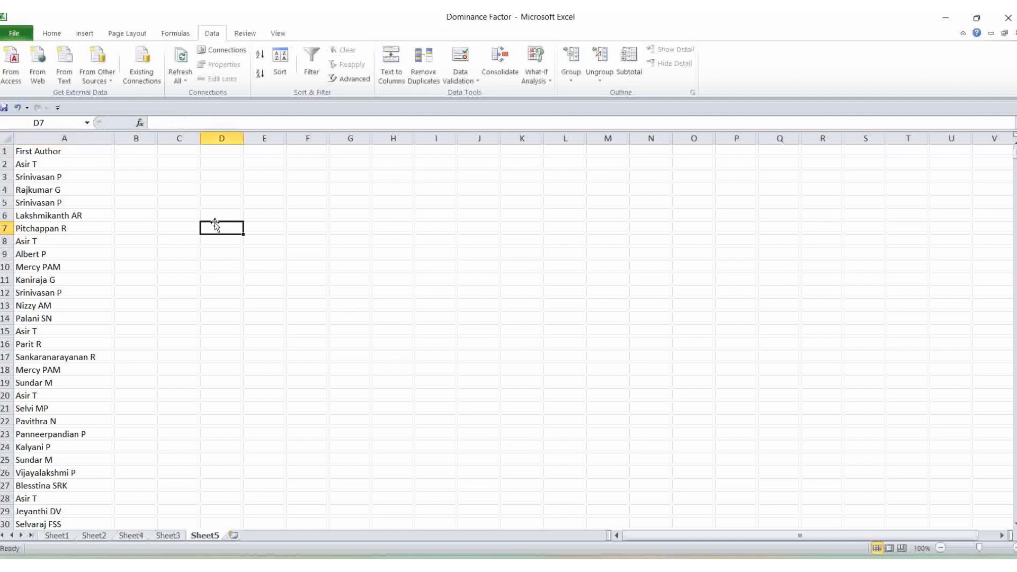
left_click(7, 151)
key("ctrl+b")
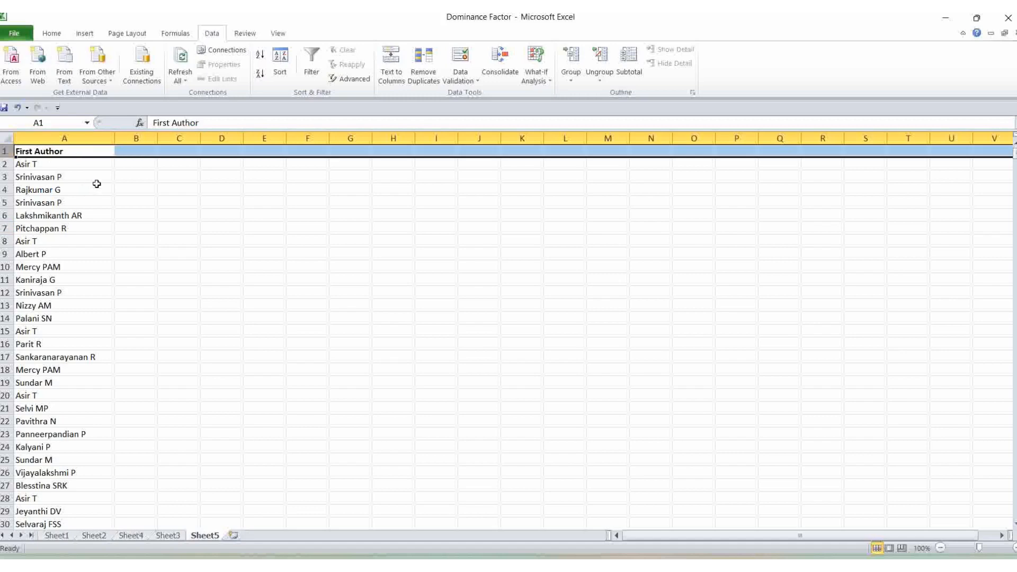
left_click(102, 177)
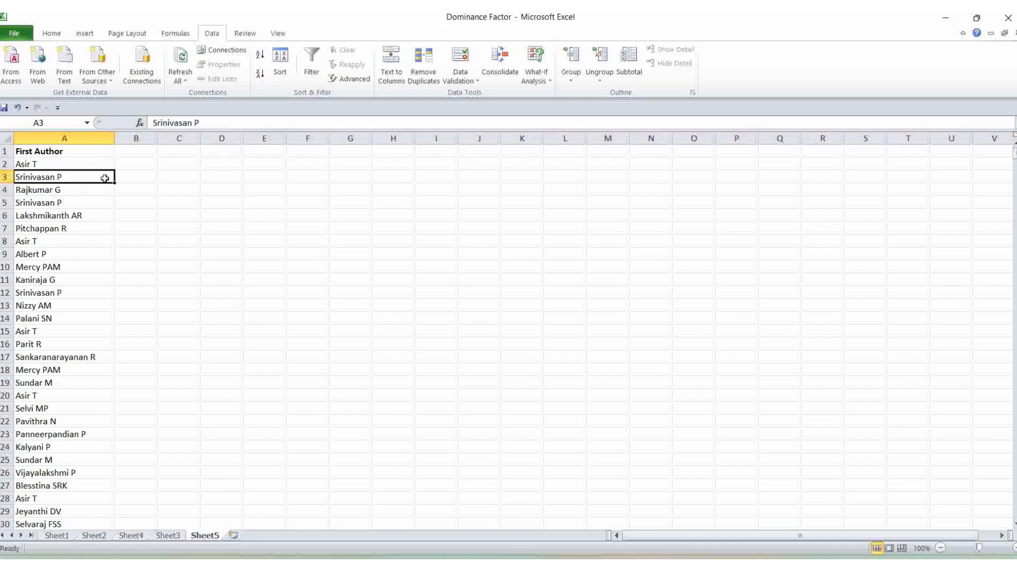
- Copy the whole First Author list with its header from column A to E1
left_click(24, 164)
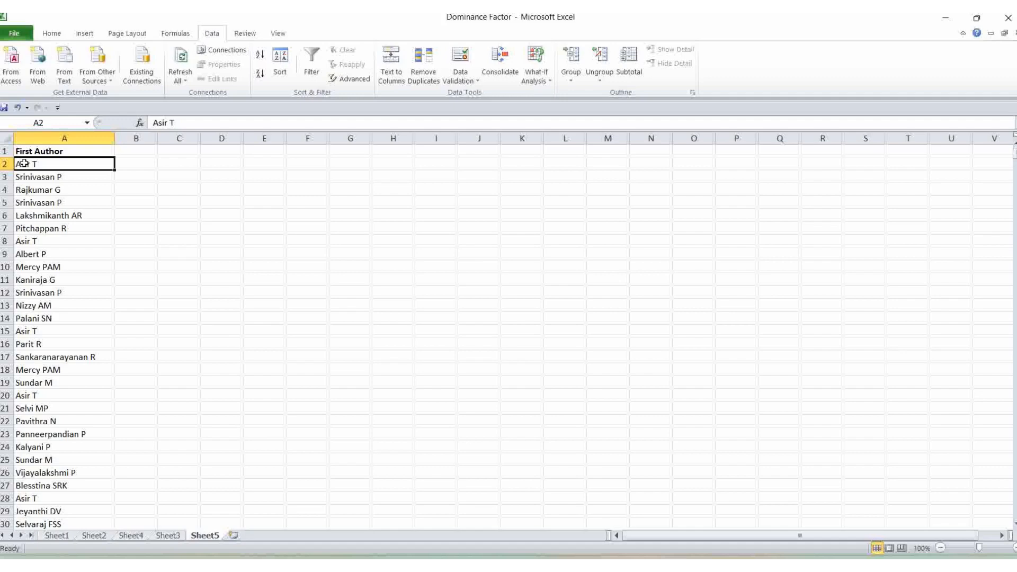
key("Up")
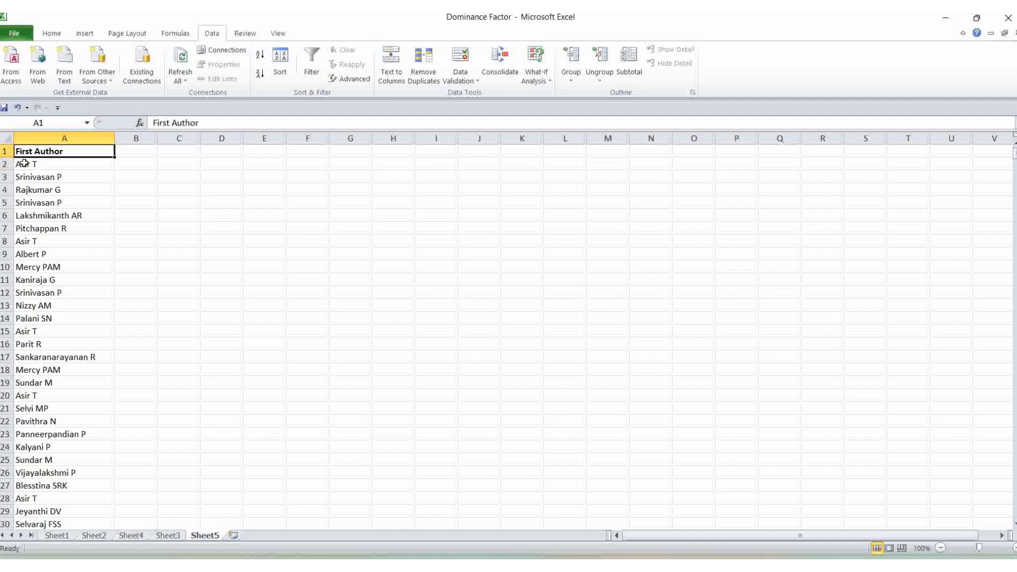
key("shift+Down")
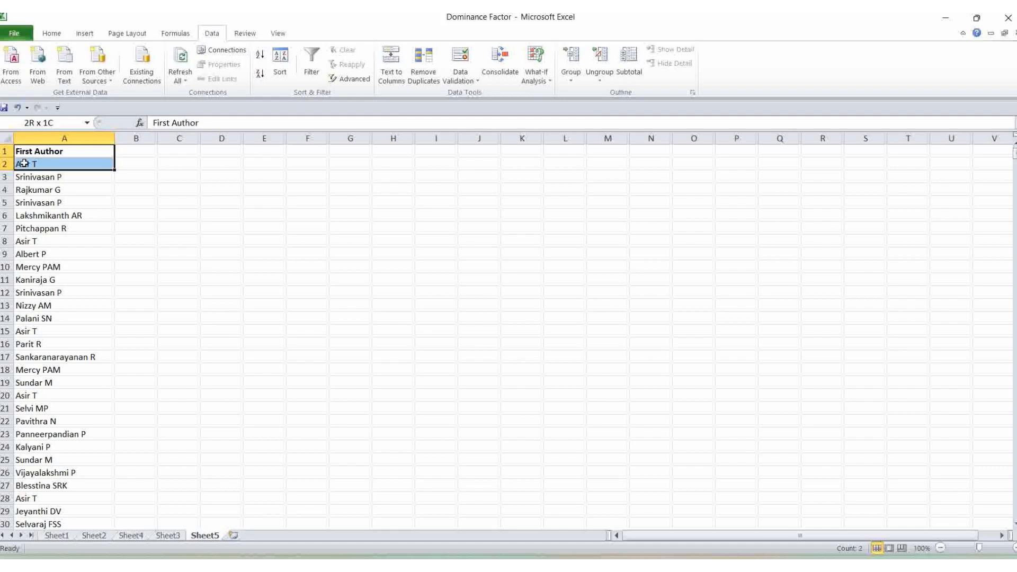
key("ctrl+shift+Down")
key("ctrl+c")
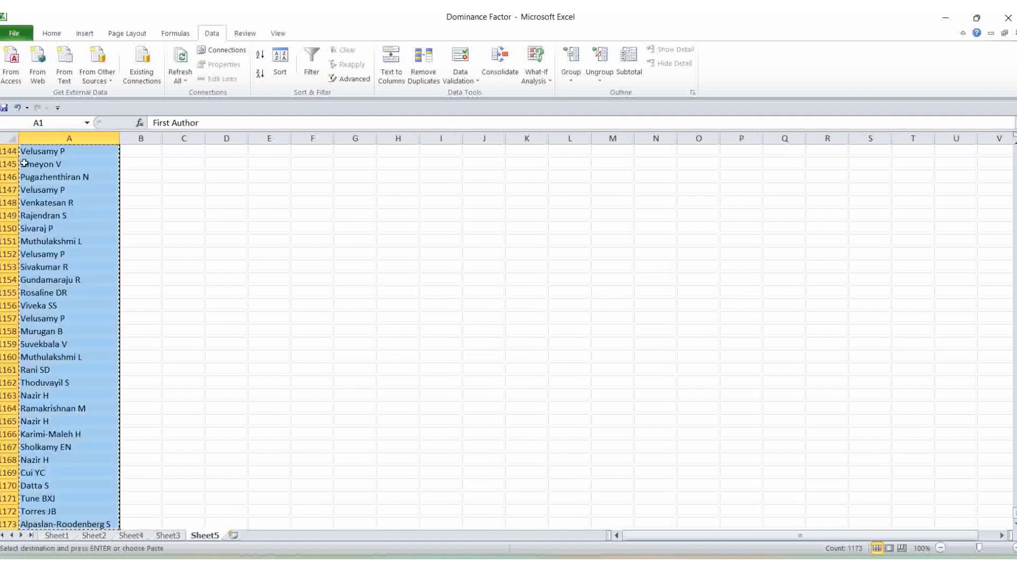
scroll(65, 175, "up", 8)
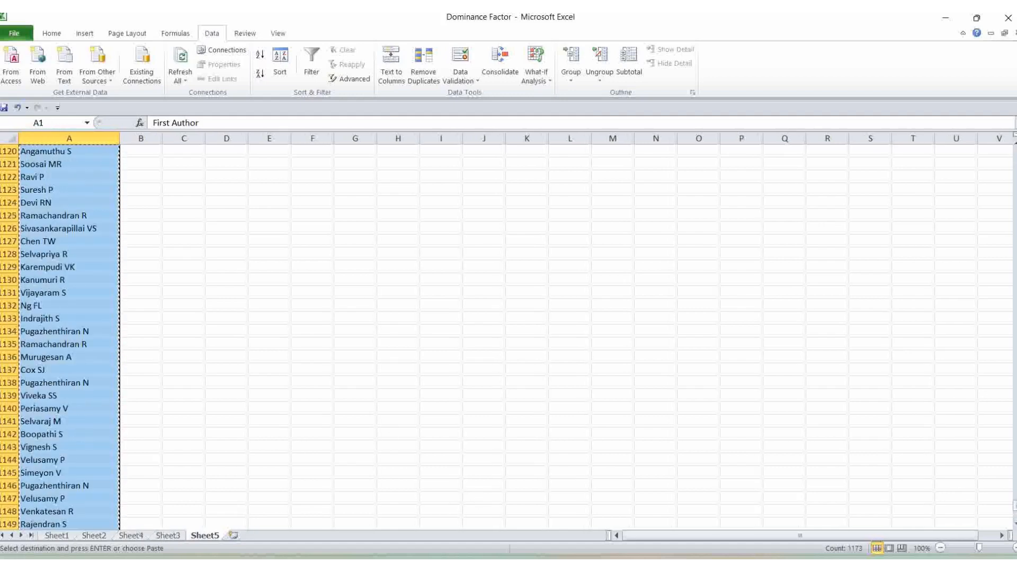
key("ctrl+Home")
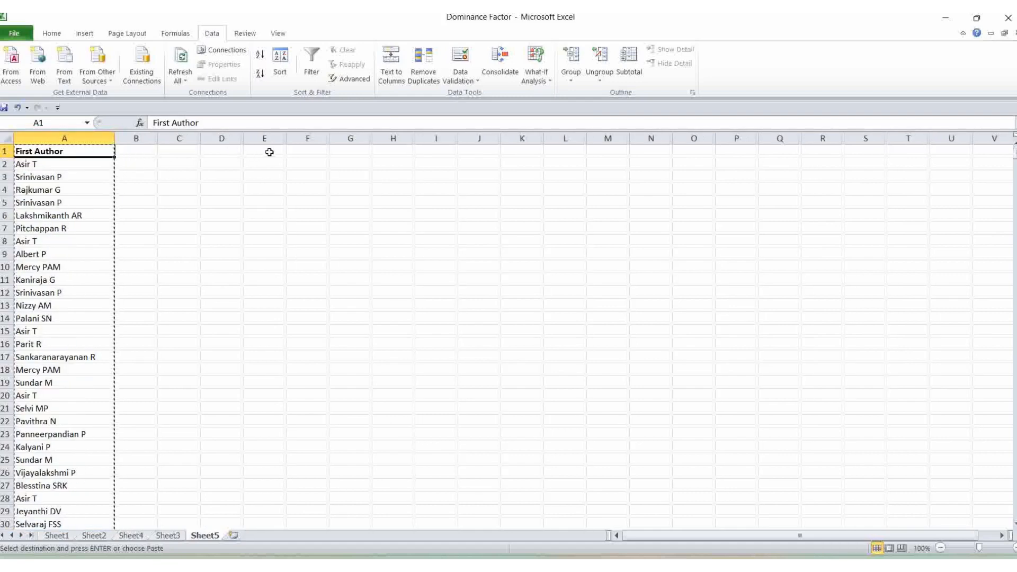
left_click(269, 148)
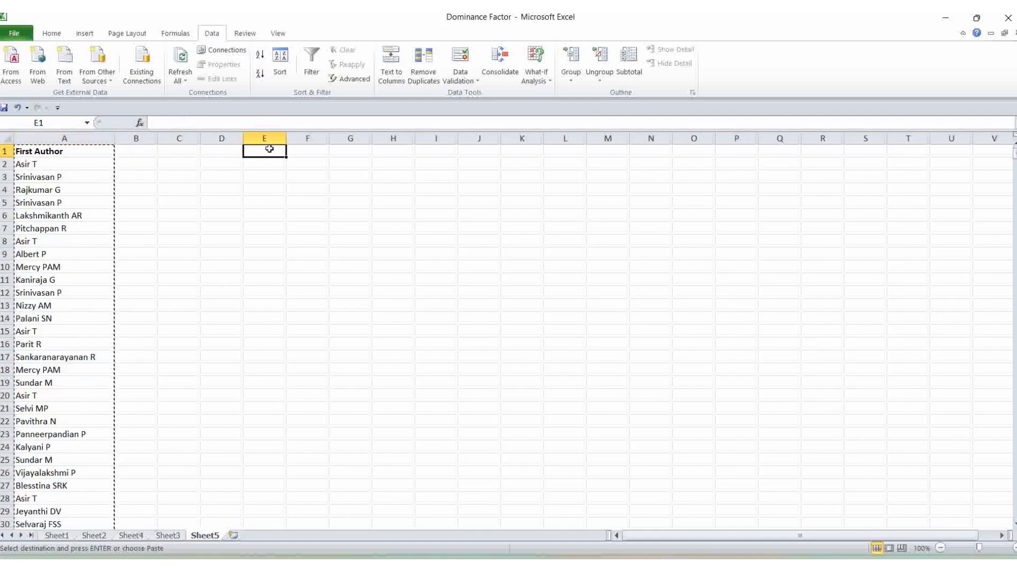
key("ctrl+v")
key("ctrl")
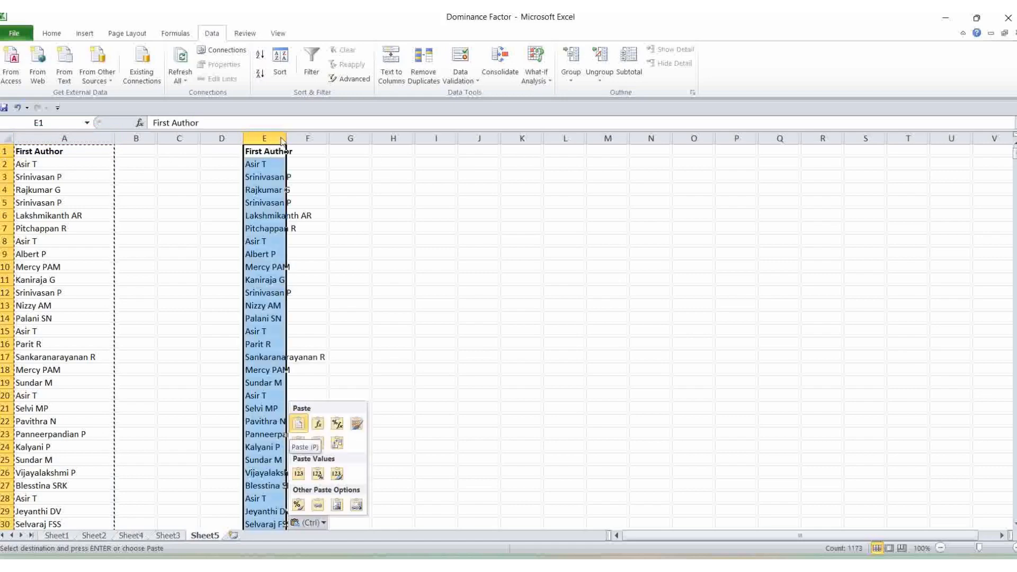
- Widen column E to show the full author names and clear the copy outline around column A
left_click(286, 138)
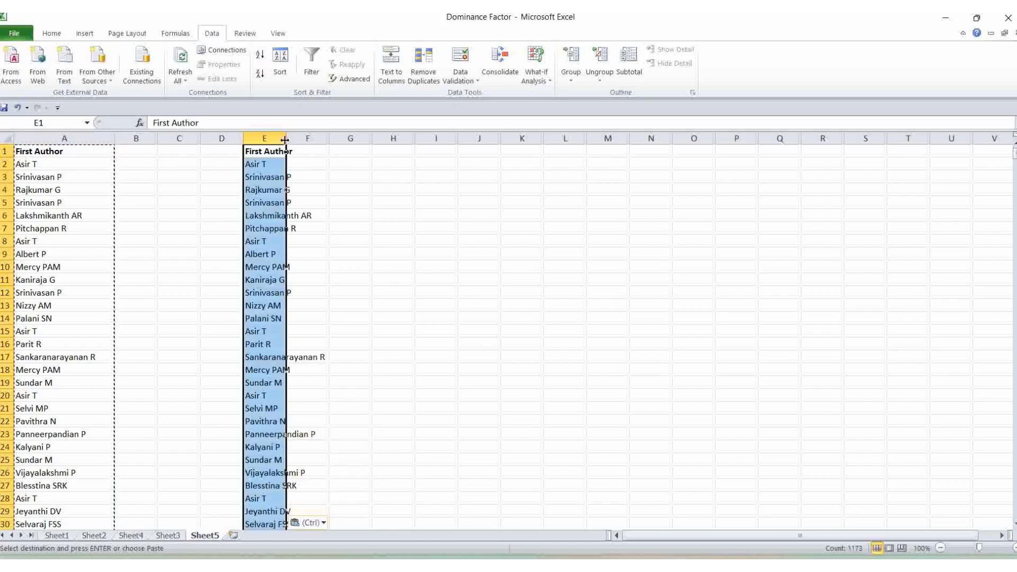
left_click_drag(286, 139, 326, 140)
left_click(391, 215)
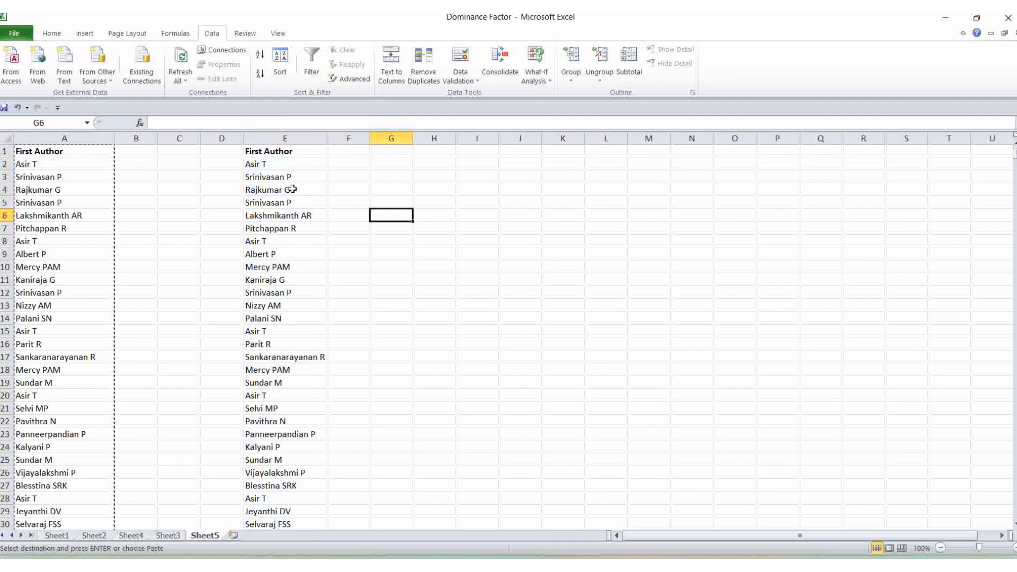
left_click(265, 152)
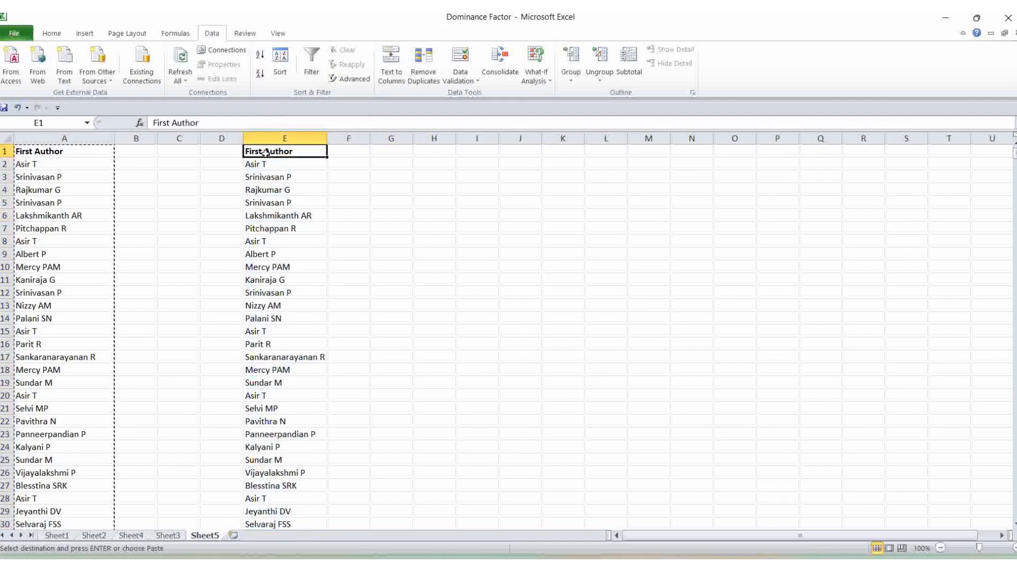
left_click(265, 164)
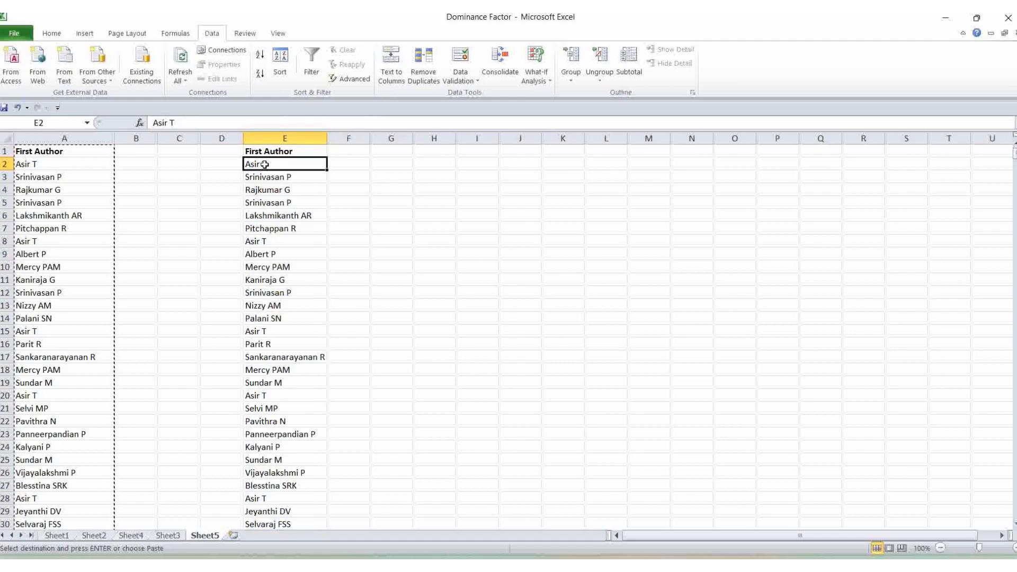
key("Escape")
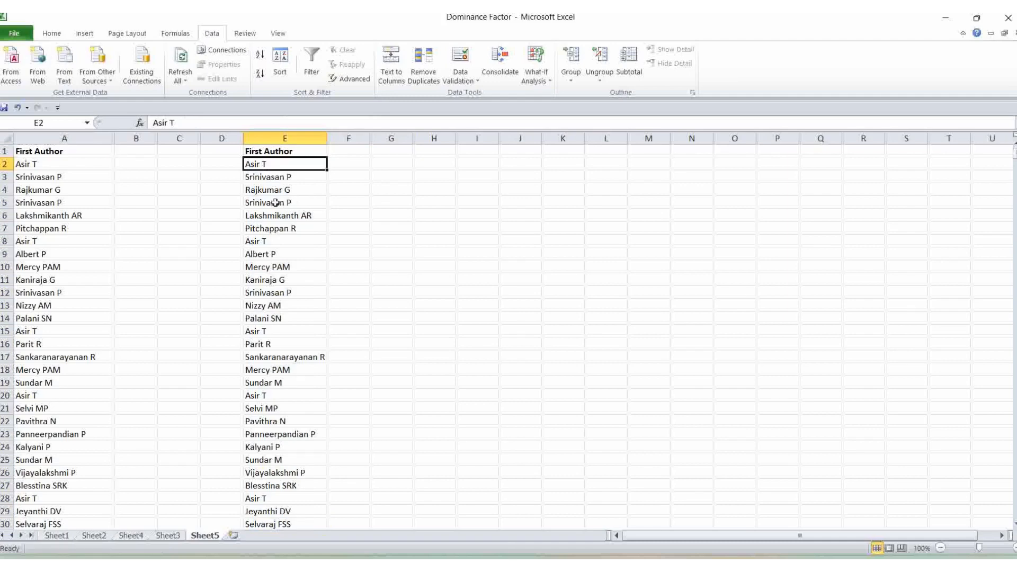
- Remove the duplicate names from the First Author list in column E, from E2 to its last entry
key("ctrl+shift+Down")
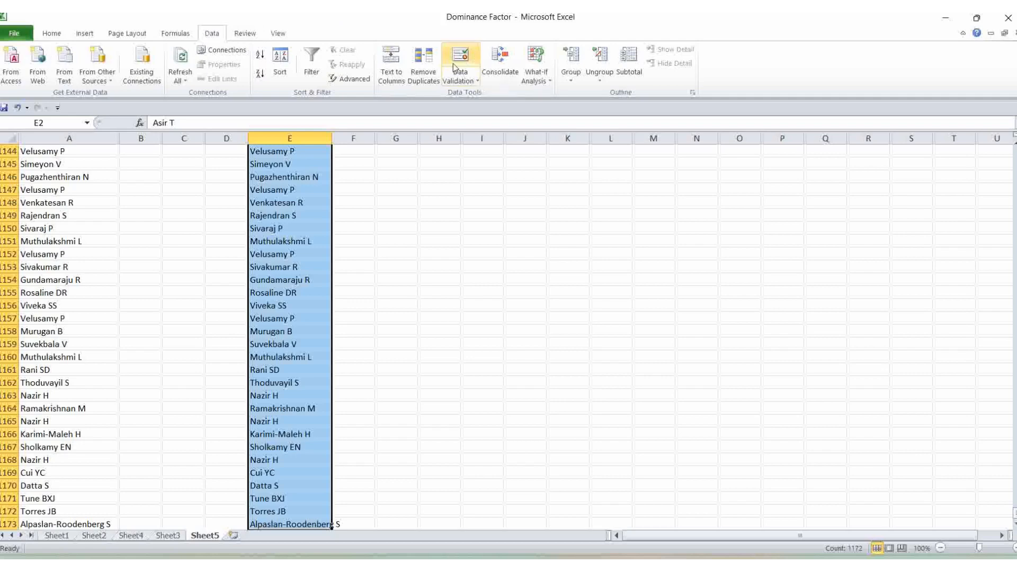
left_click(52, 34)
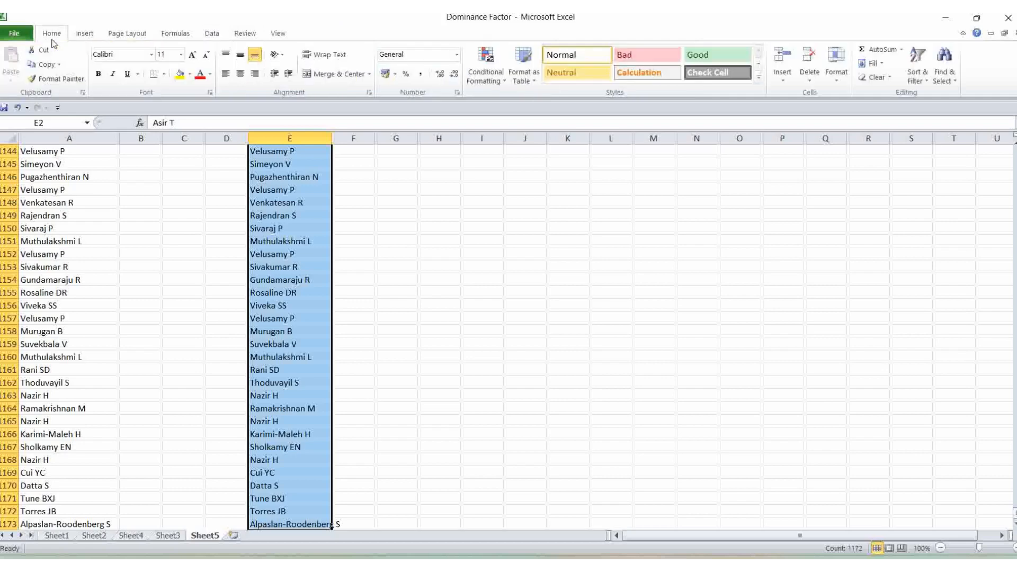
left_click(215, 37)
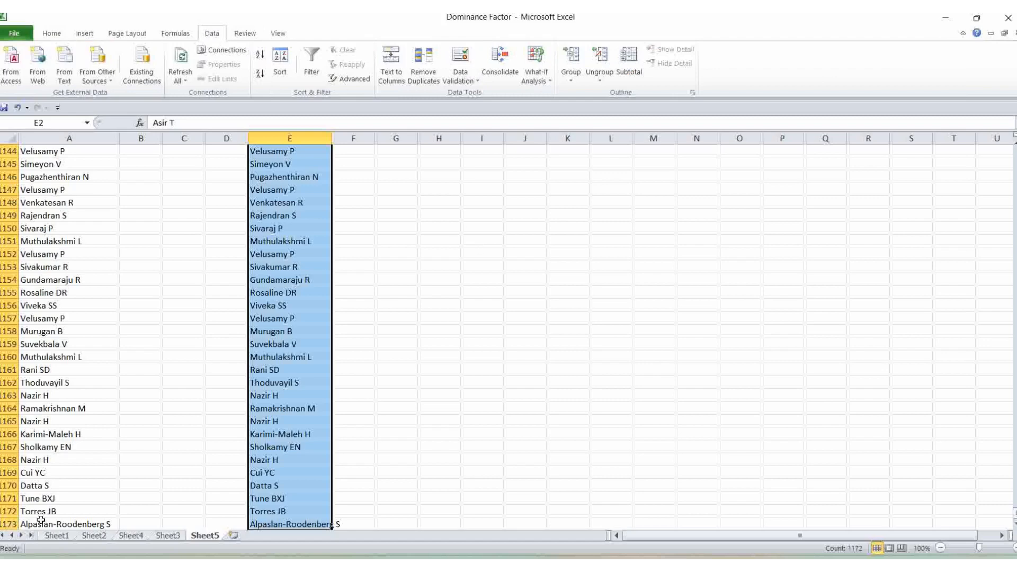
scroll(145, 509, "down", 1)
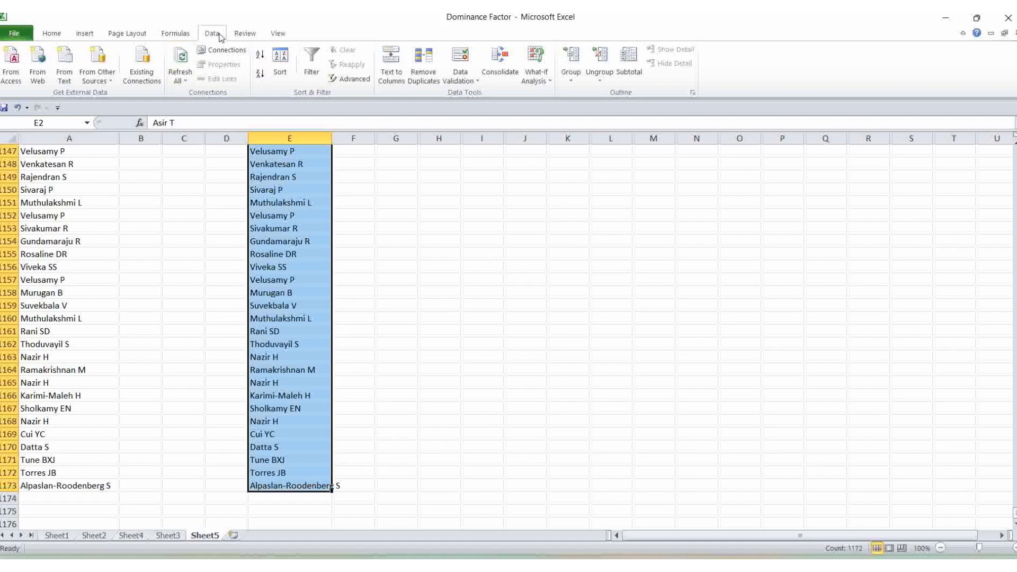
left_click(424, 63)
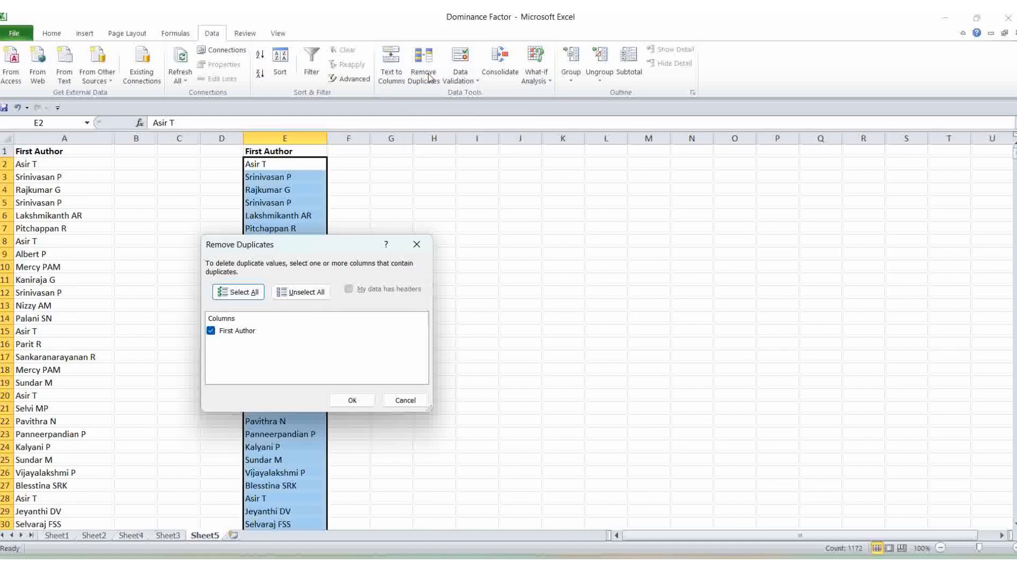
key("Escape")
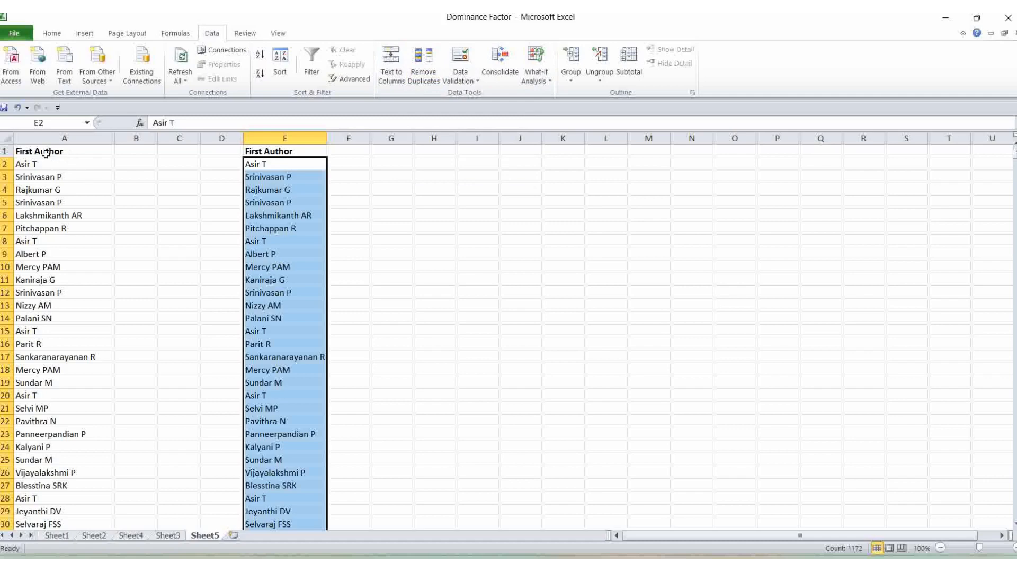
left_click(165, 536)
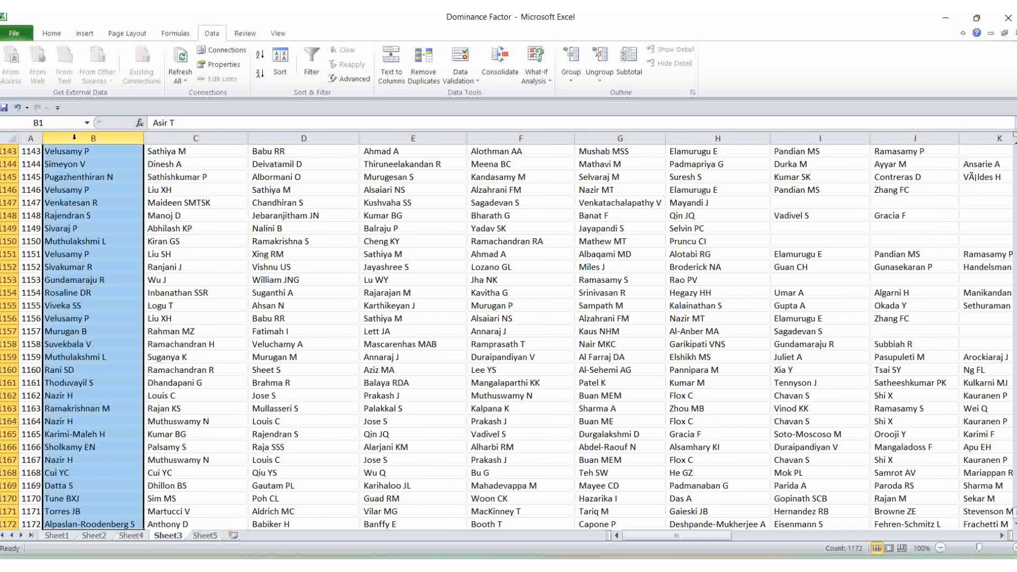
left_click(204, 537)
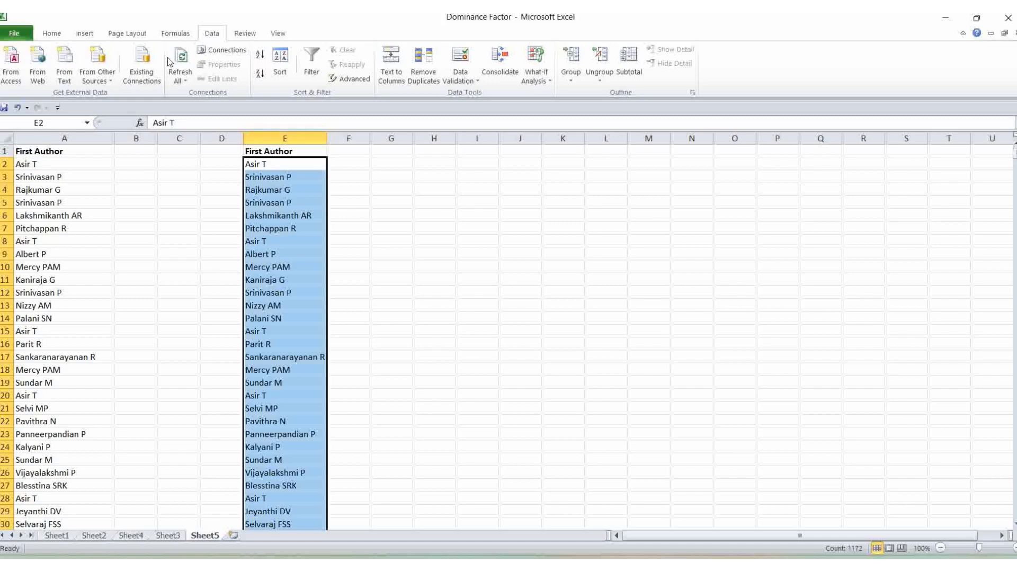
left_click(431, 87)
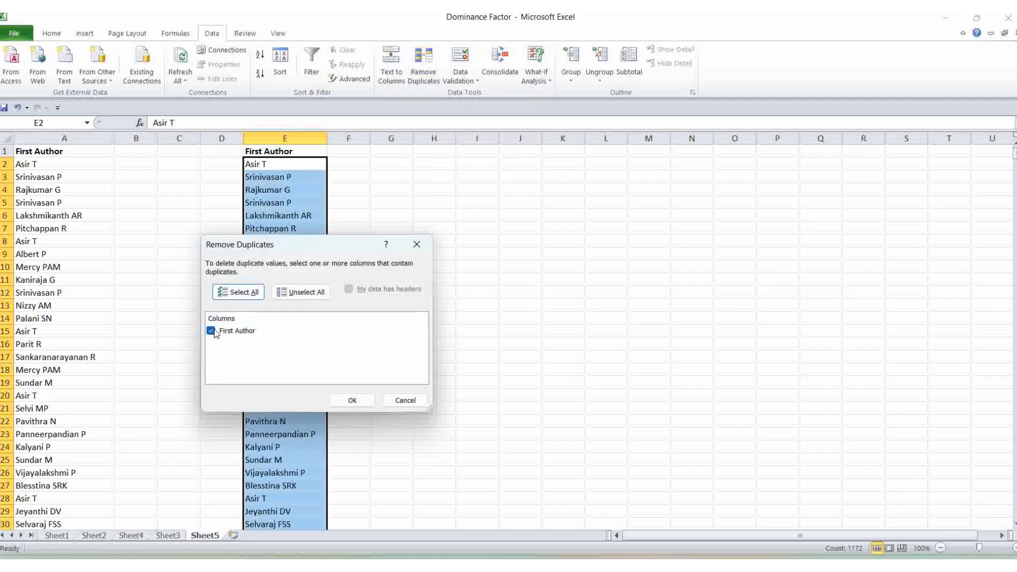
left_click(352, 401)
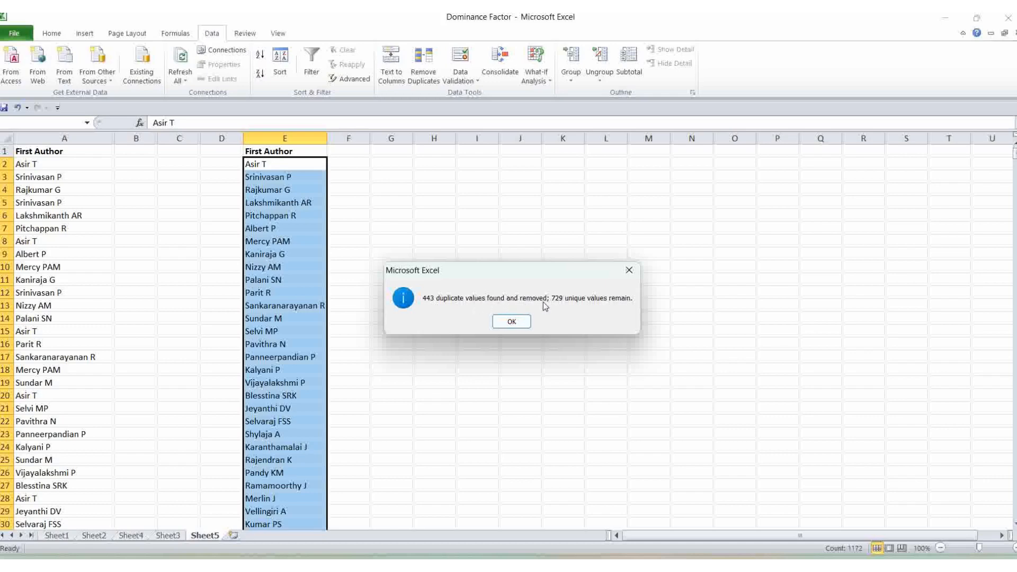
left_click(520, 324)
left_click(504, 268)
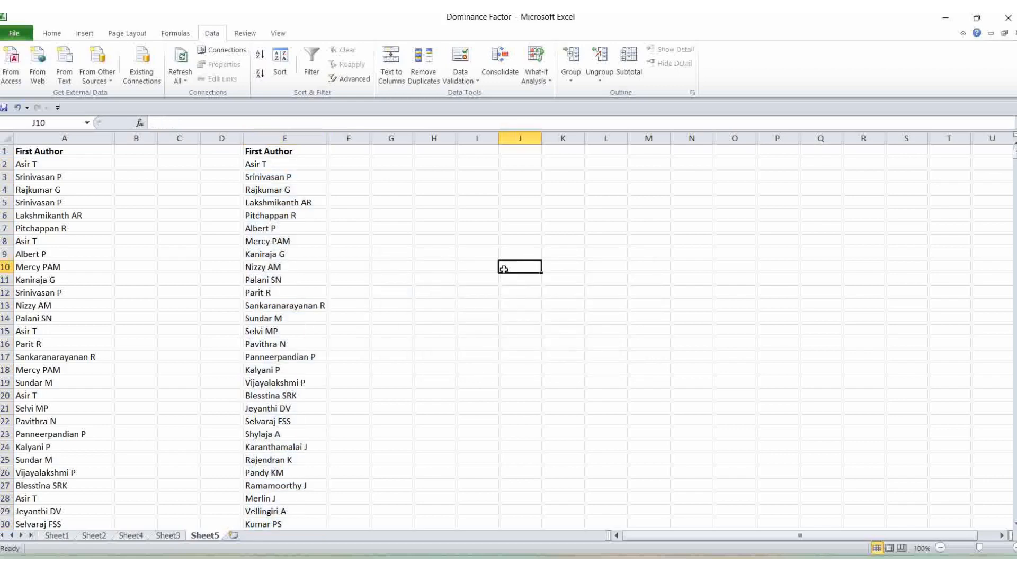
- Select the names in column E from E2 down to examine where the list ends, and return to A1
left_click(252, 163)
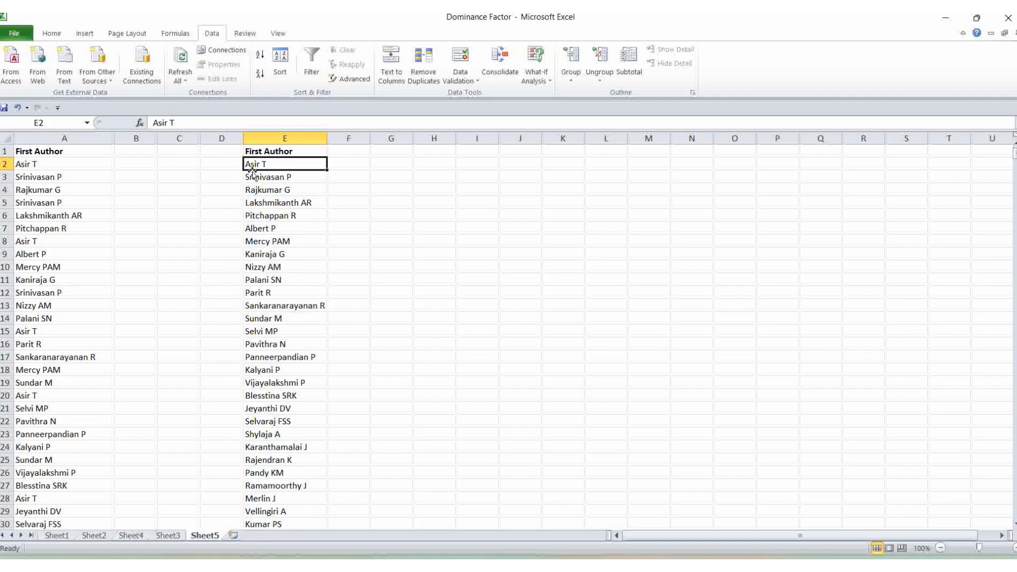
key("ctrl+shift+Down")
scroll(291, 302, "down", 5)
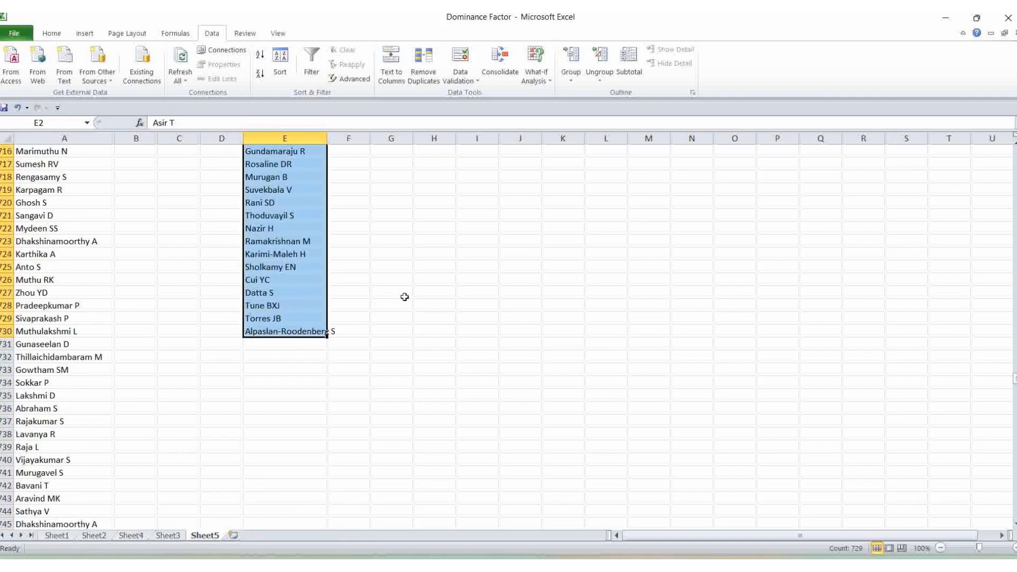
scroll(405, 296, "up", 20)
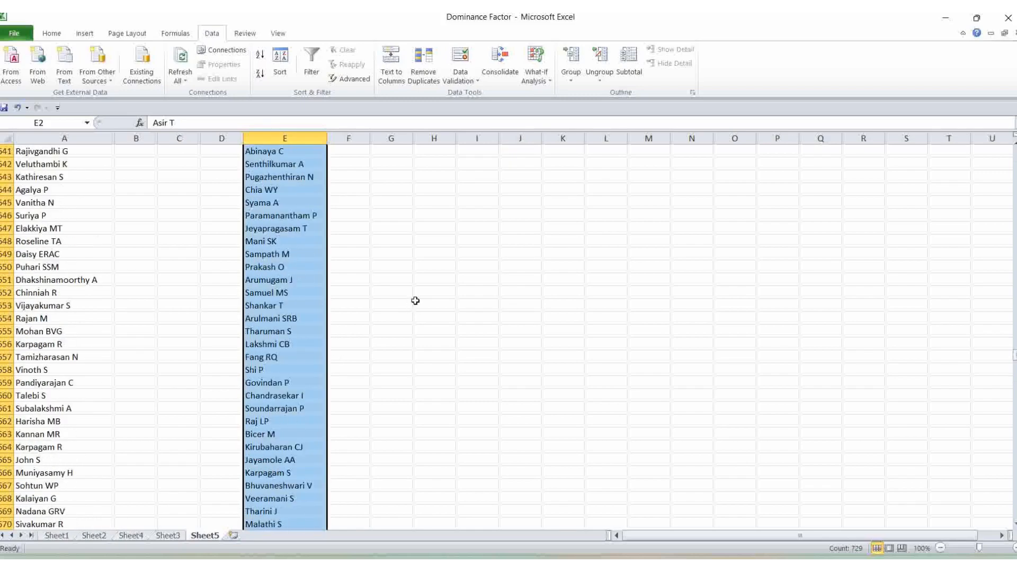
scroll(416, 301, "up", 15)
key("ctrl+Home")
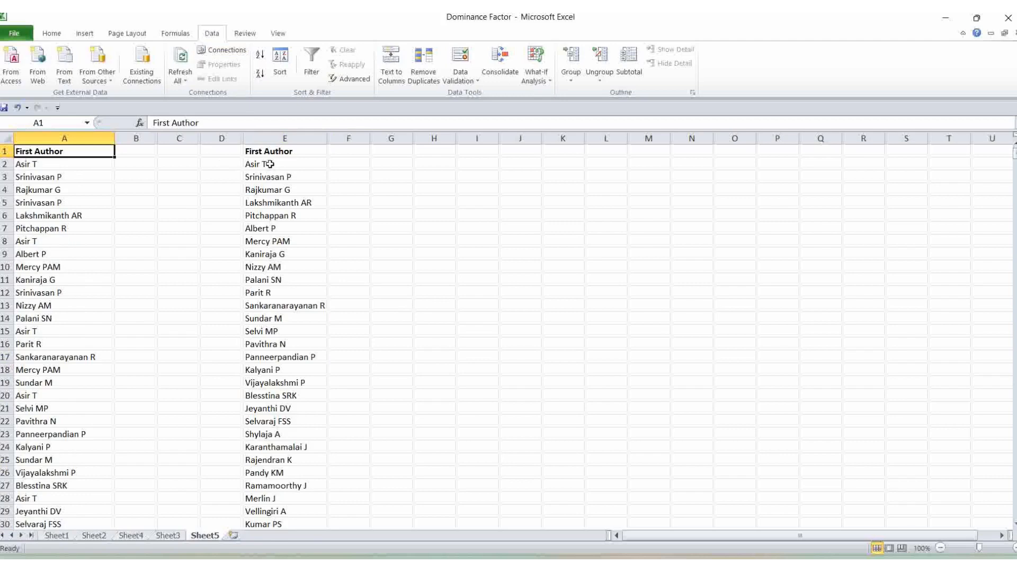
- Enter the header Record in F1 beside the First Author list in column E
left_click(270, 164)
left_click(355, 164)
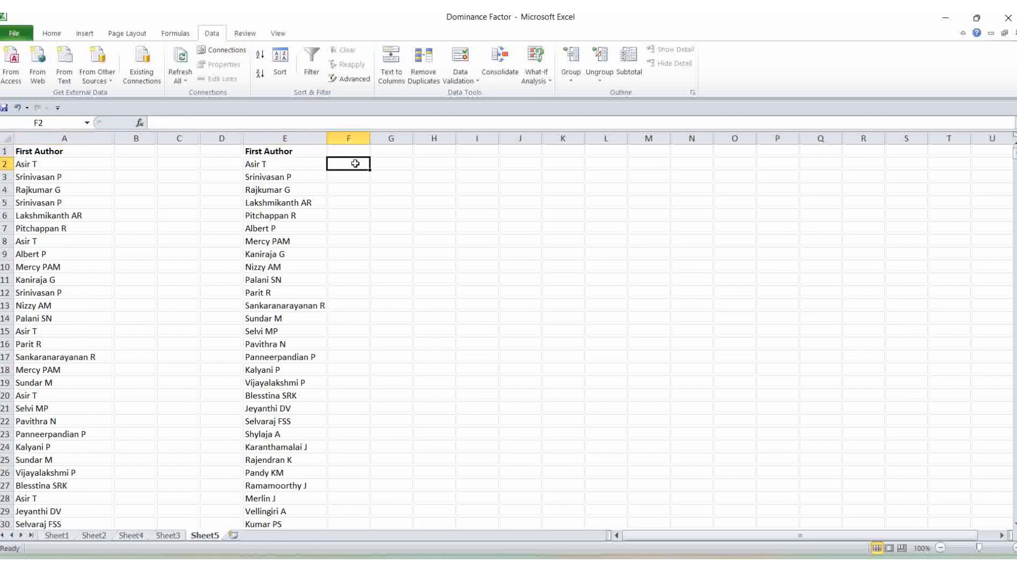
left_click(356, 151)
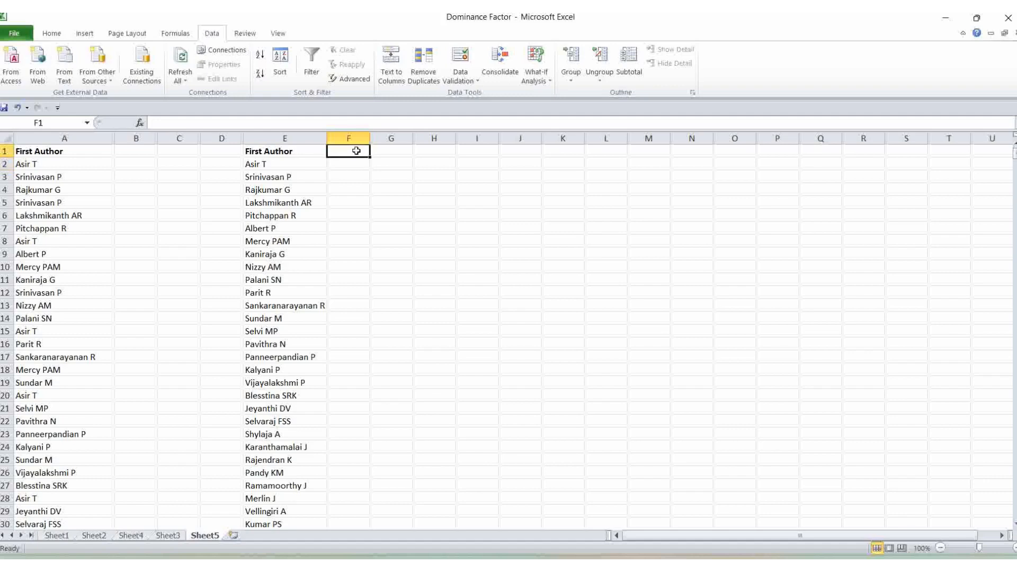
type("First")
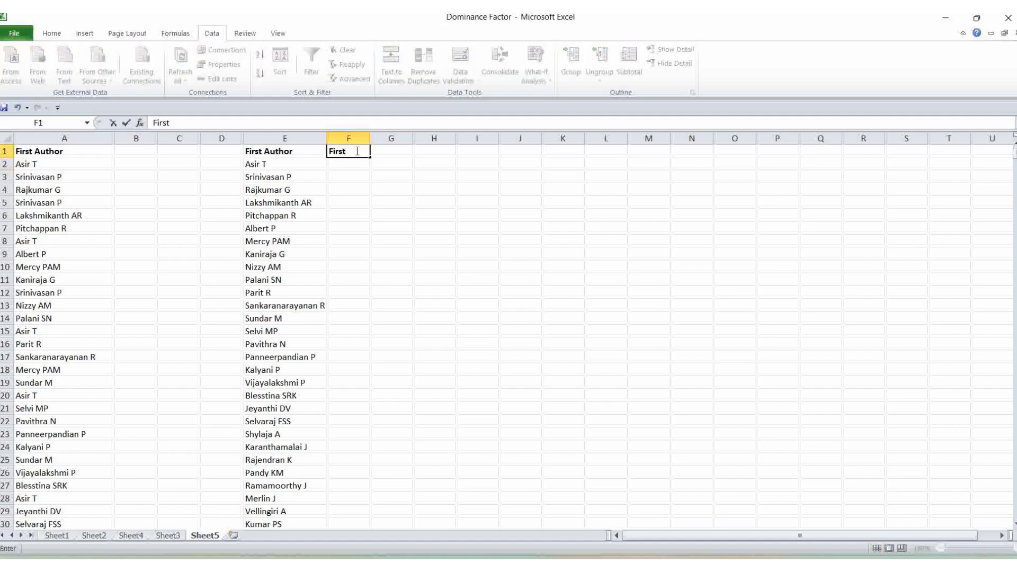
key("BackSpace")
key("BackSpace")
key("BackSpace")
key("BackSpace")
key("BackSpace")
type("Record")
left_click(341, 165)
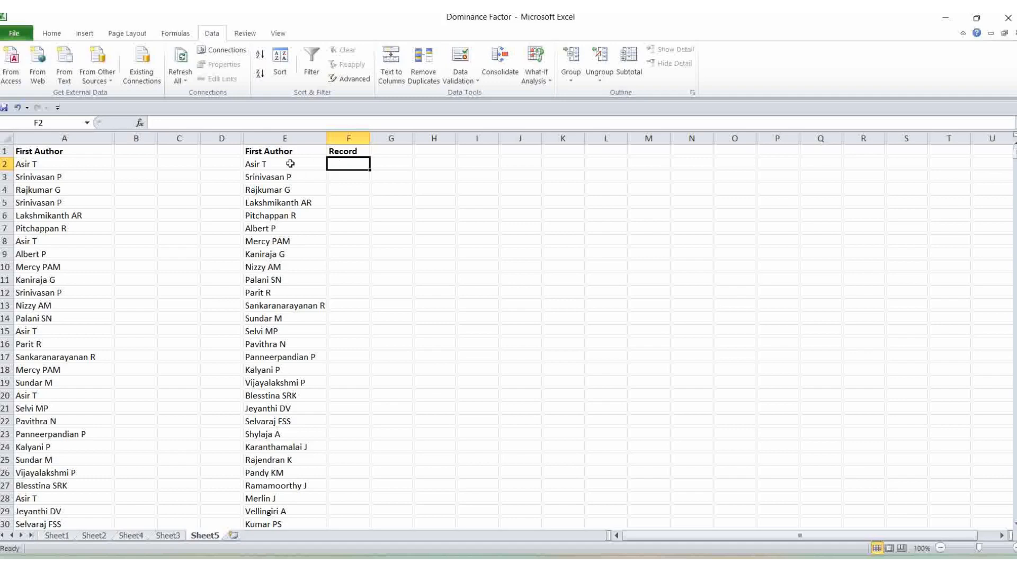
- Start a COUNTIF formula in F2 with the full author list A2:A1173 as its range
left_click(202, 123)
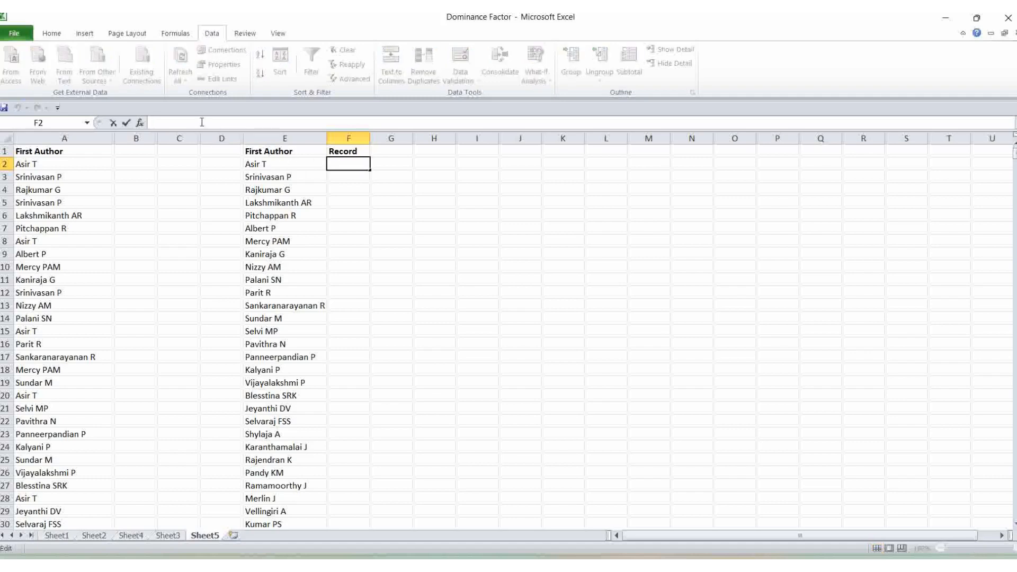
type("=C")
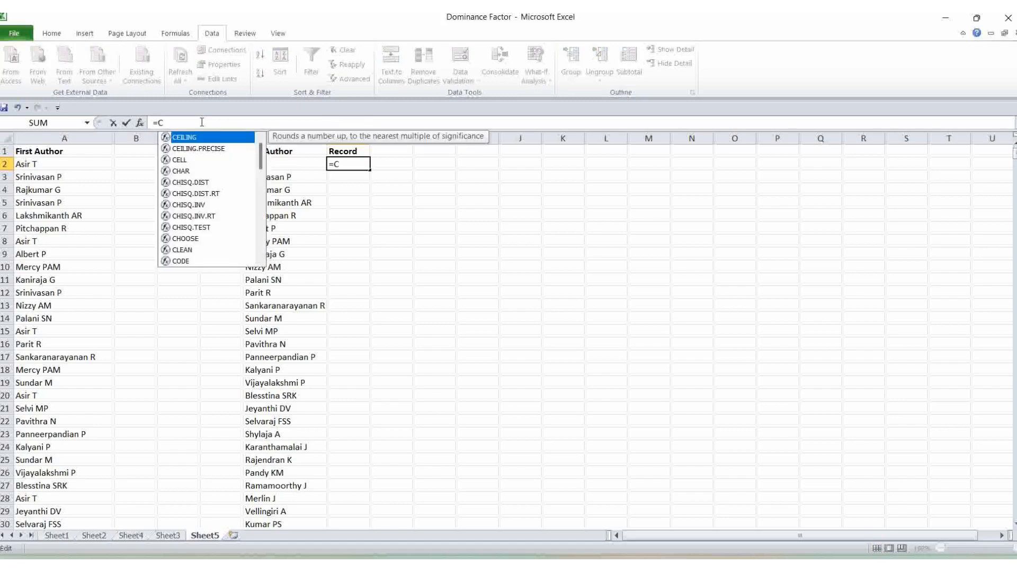
key("BackSpace")
type("count")
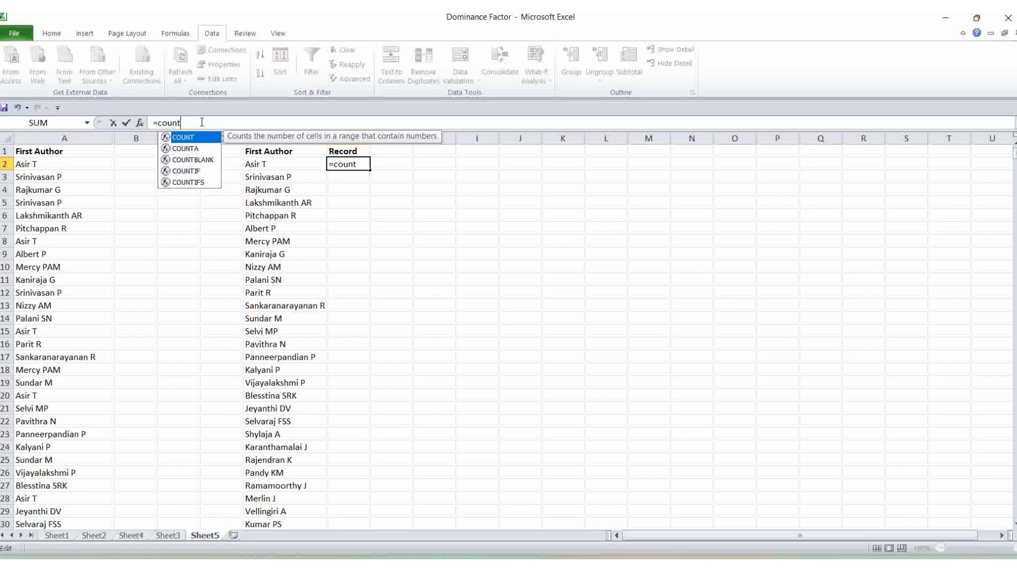
type("if")
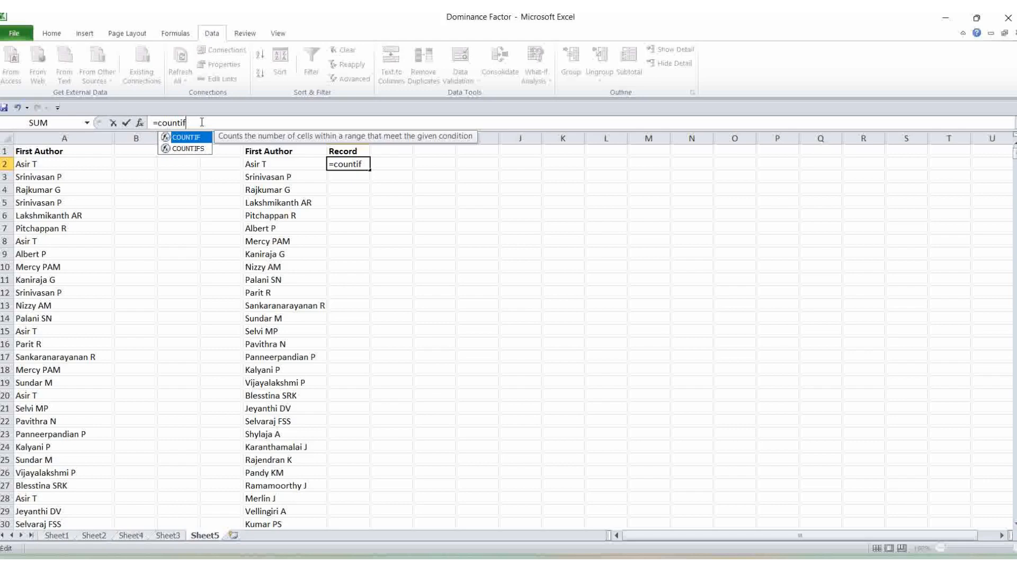
type("(")
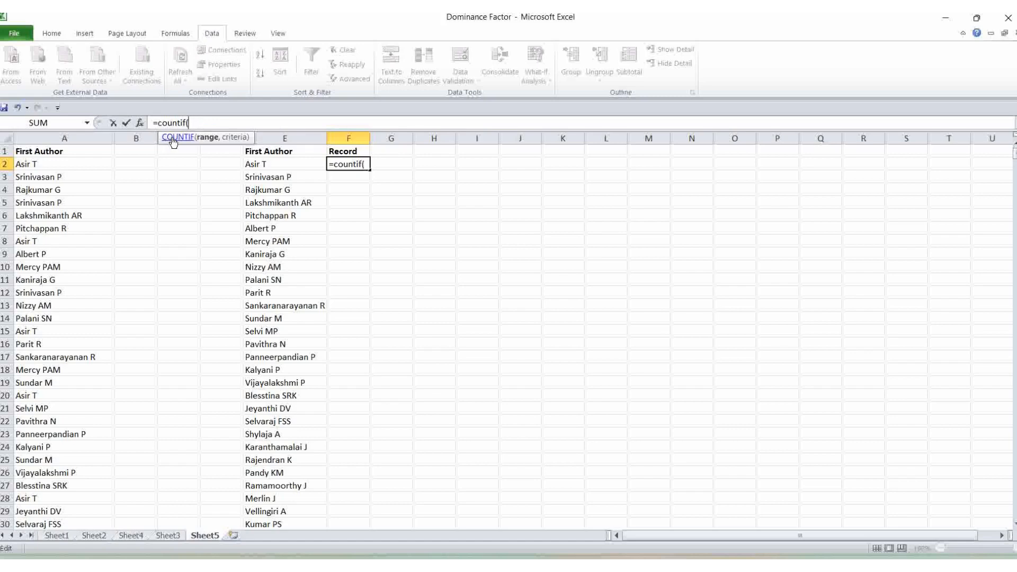
left_click(28, 165)
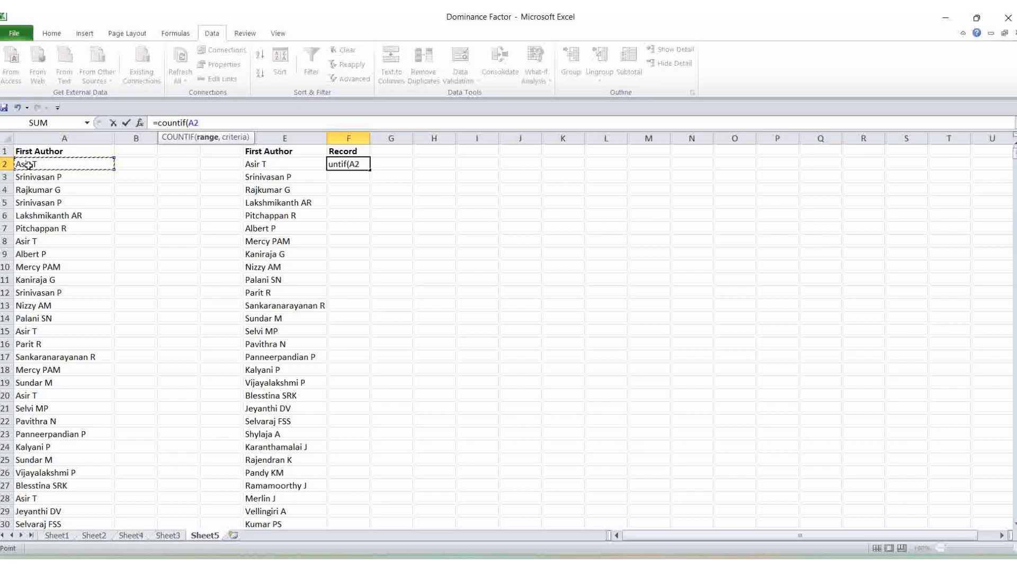
key("ctrl+shift+Down")
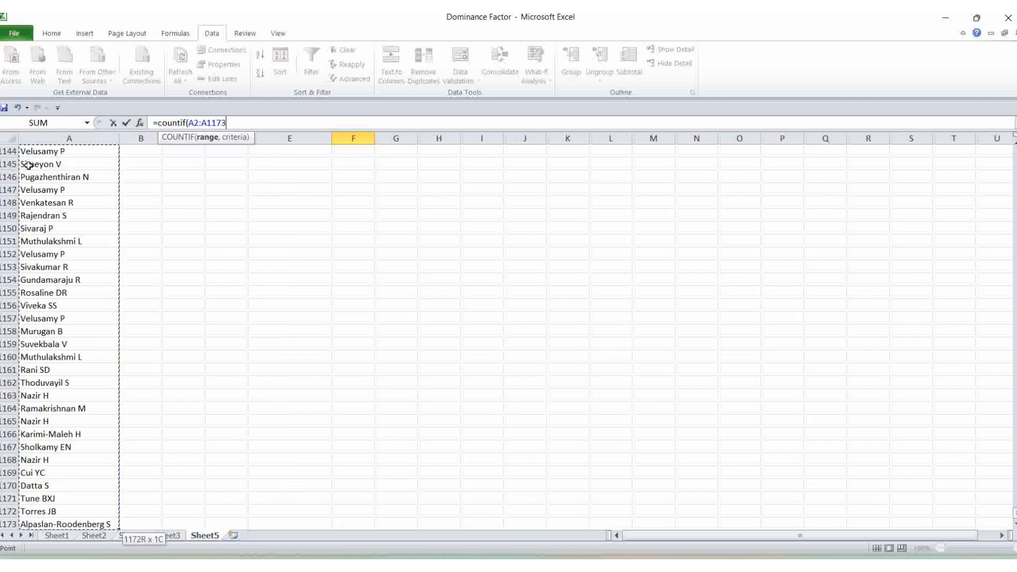
- Complete the COUNTIF formula with F2 as its criterion and enter it in the cell
type(",F")
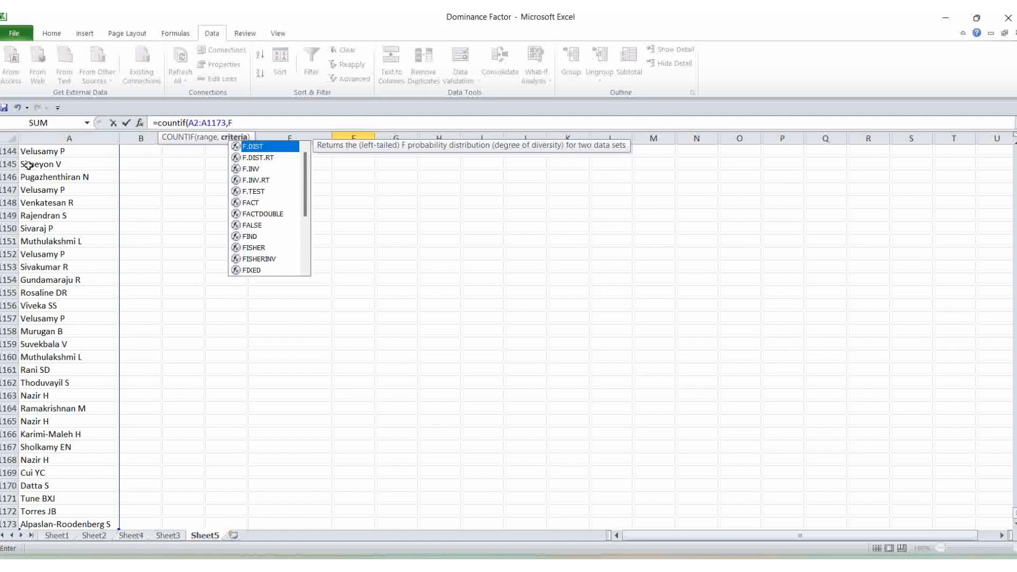
type("@")
key("BackSpace")
type("2")
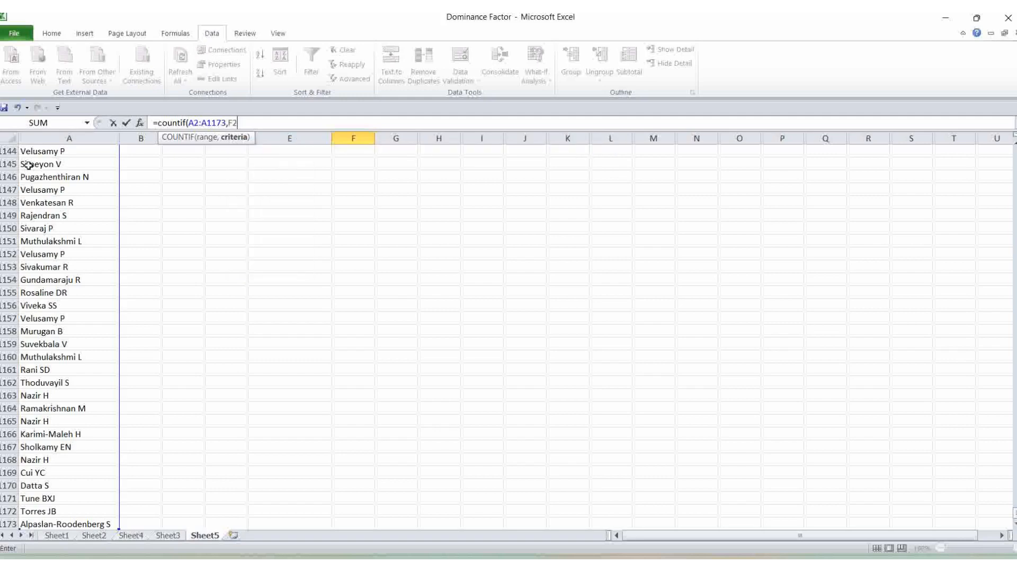
type(")")
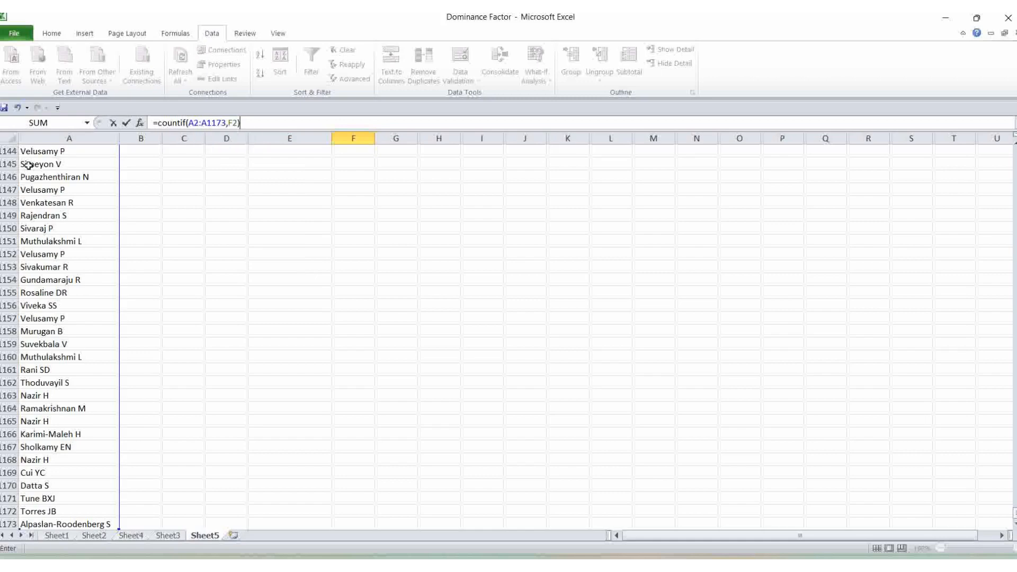
key("Return")
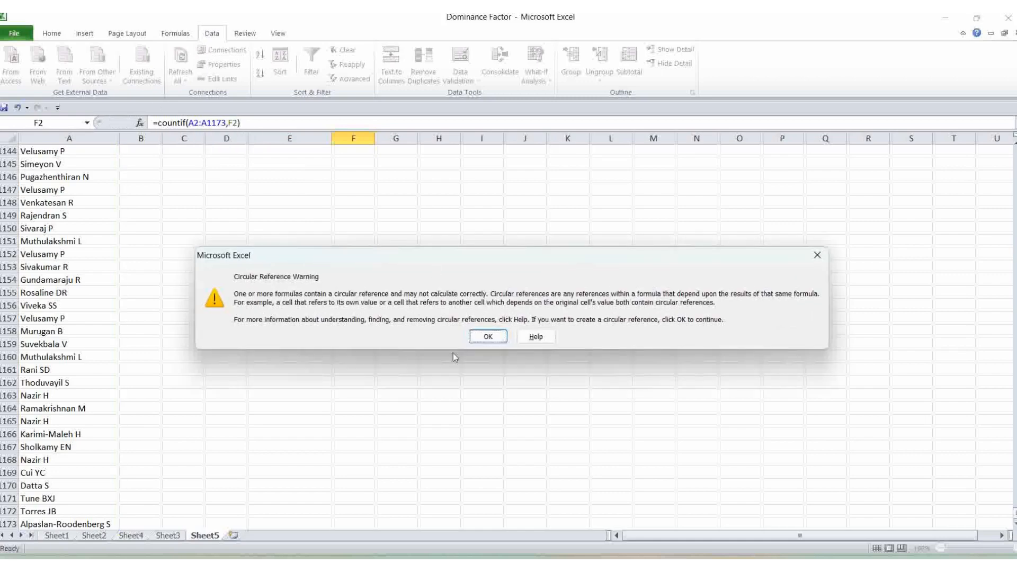
left_click(487, 337)
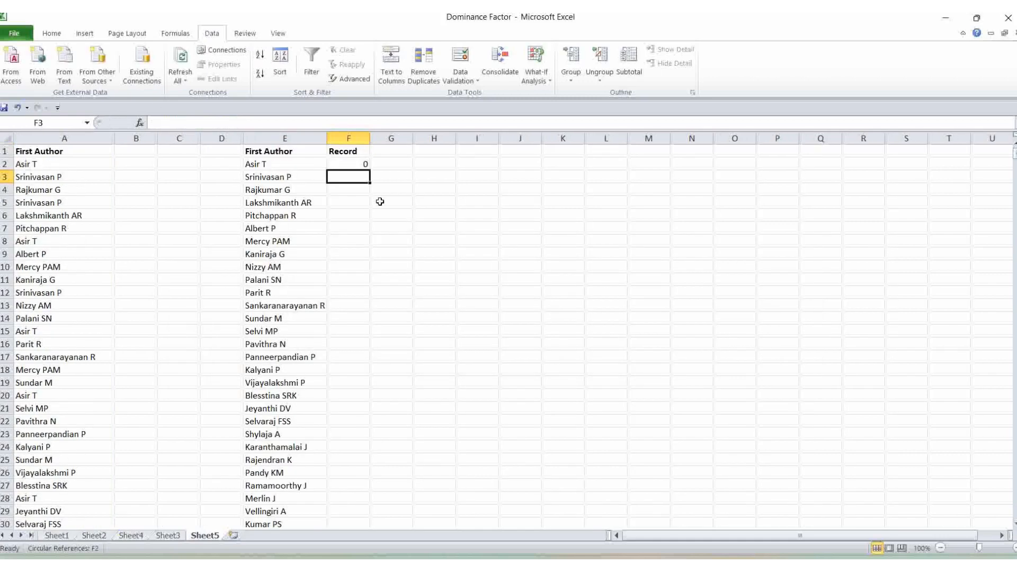
- Make the COUNTIF range in F2 absolute as $A$2:$A$1173
left_click(342, 164)
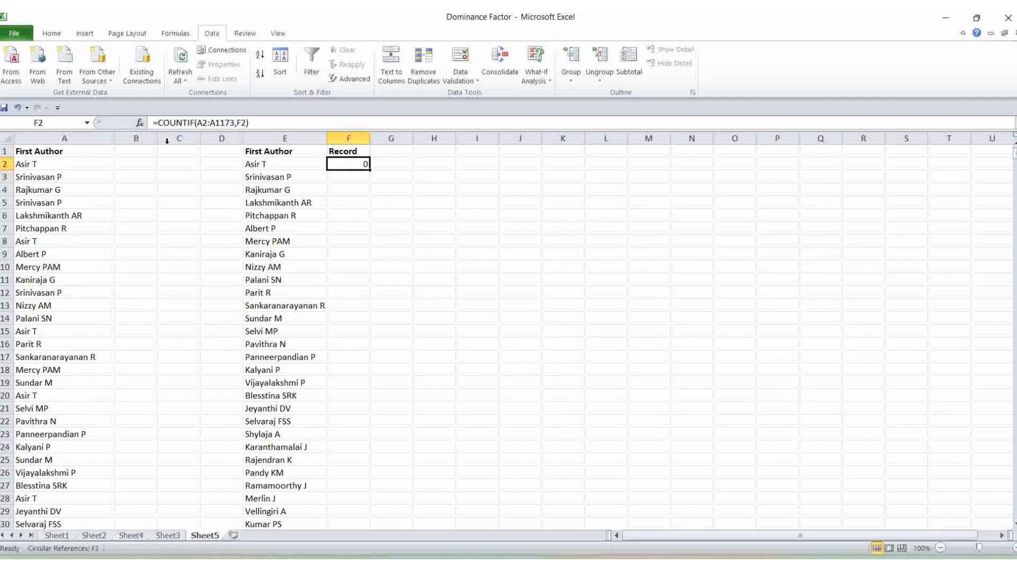
left_click(197, 122)
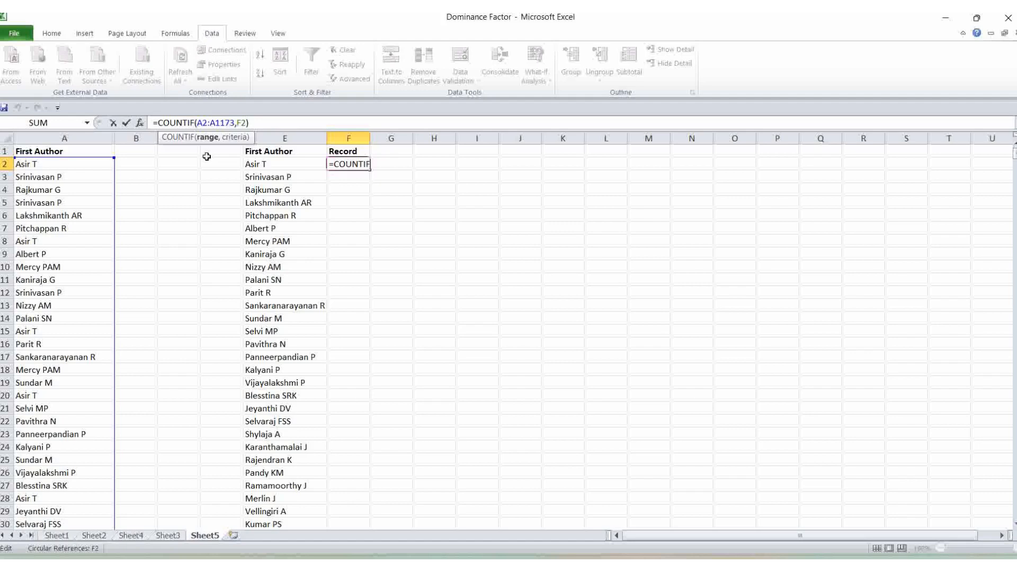
type("$A")
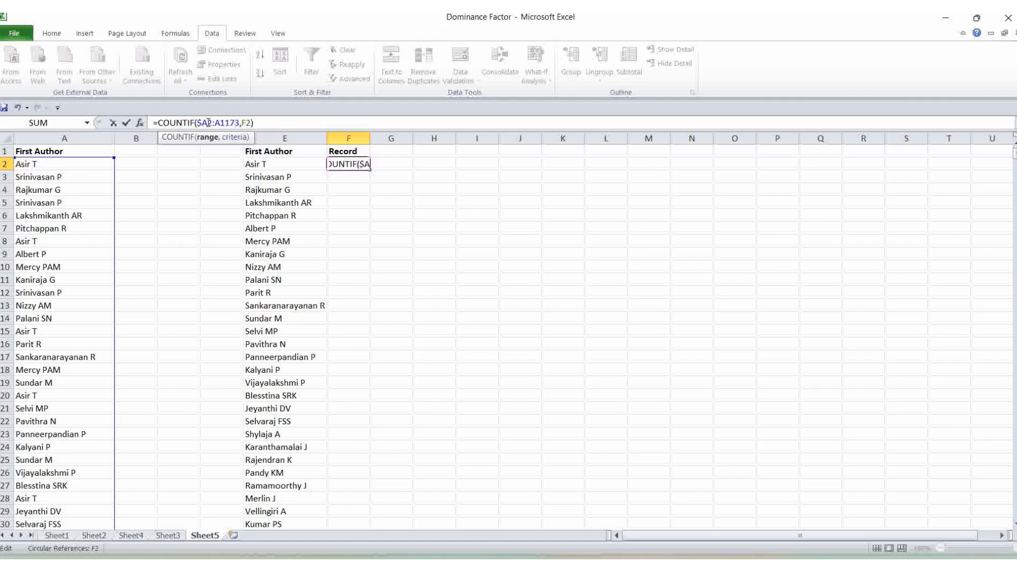
type("$")
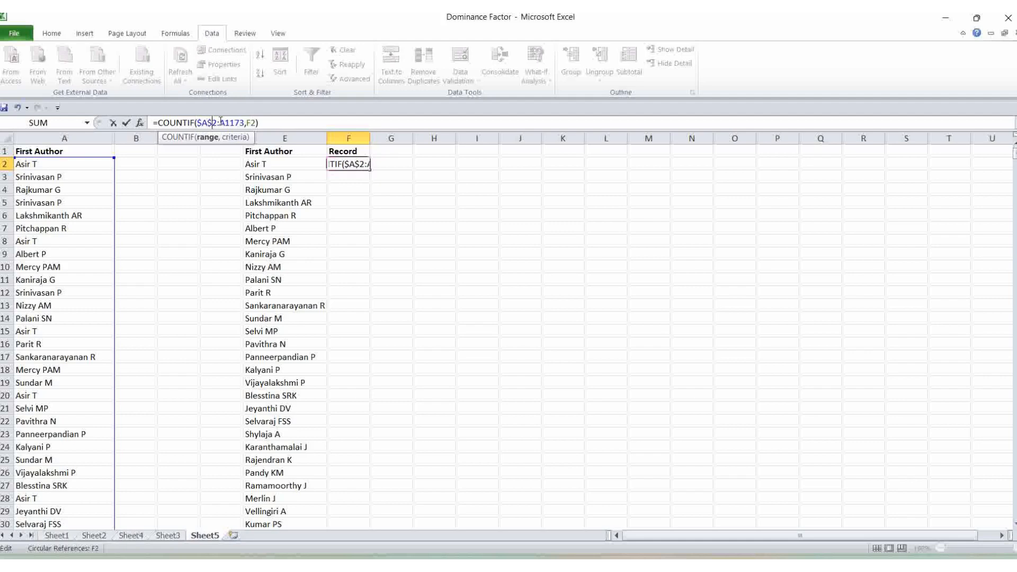
left_click(221, 122)
type("$")
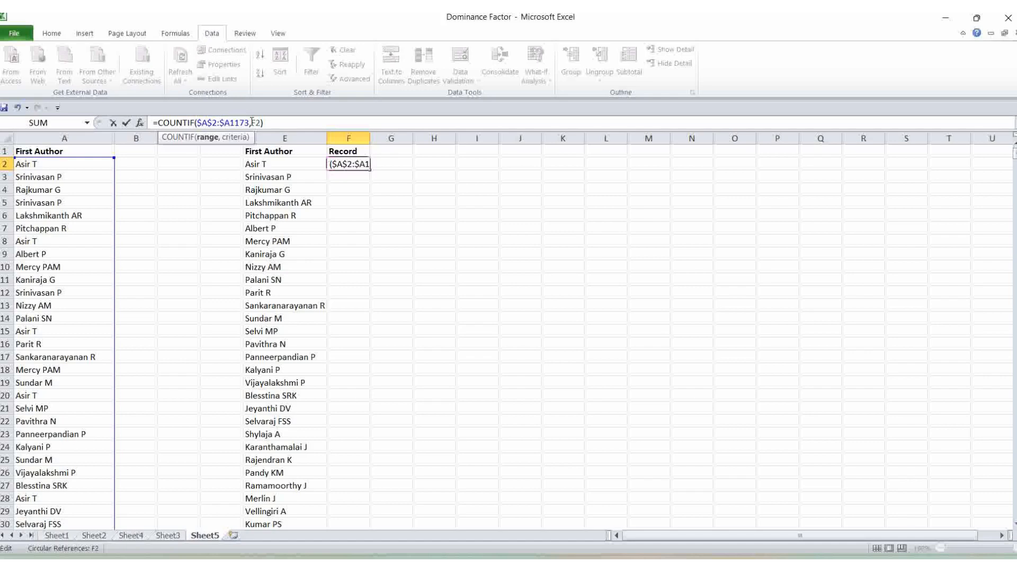
type("$")
- Change the COUNTIF criterion in F2 to E2 and enter the corrected formula
left_click(276, 122)
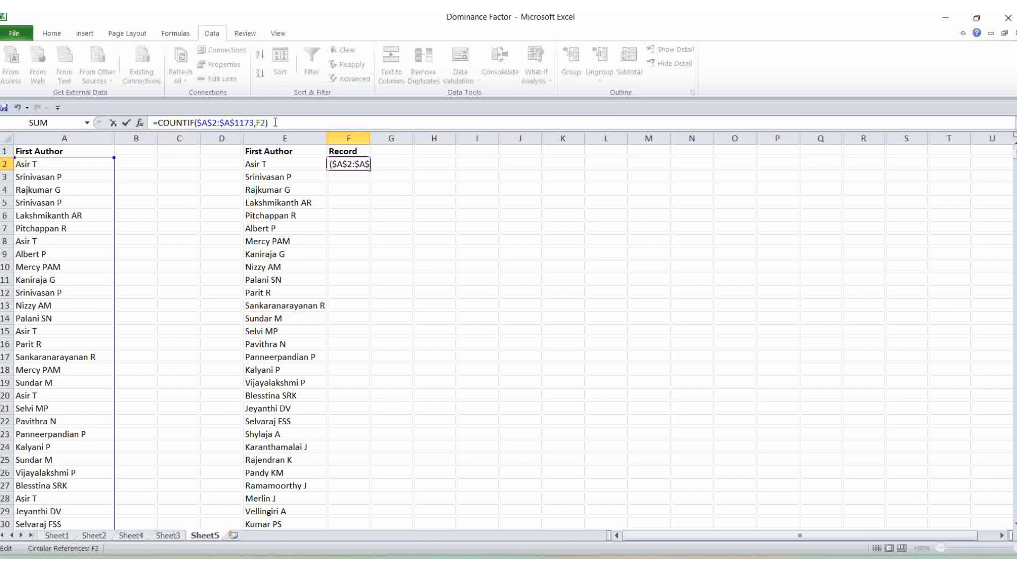
left_click(267, 123)
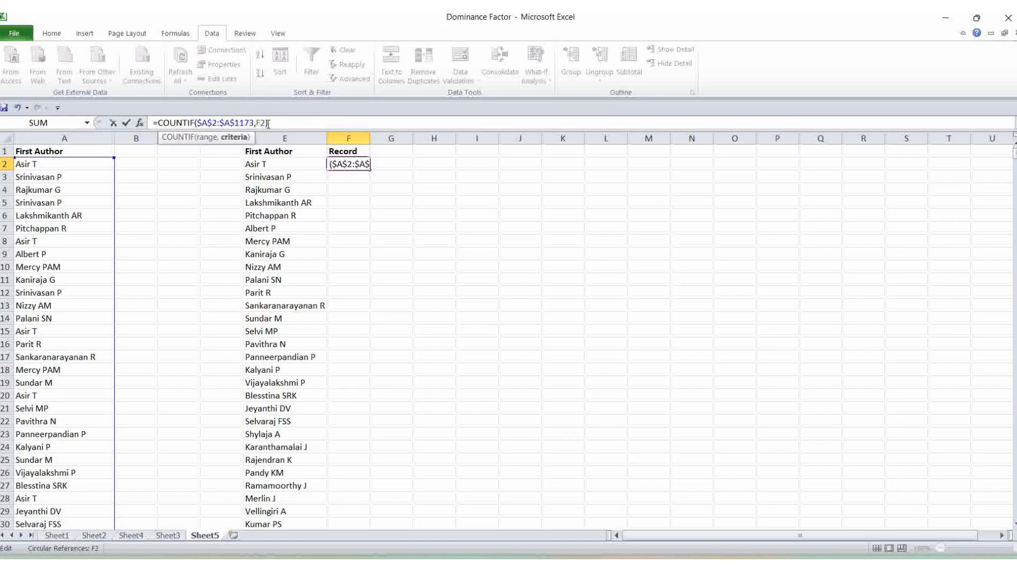
key("Left")
key("BackSpace")
type("E")
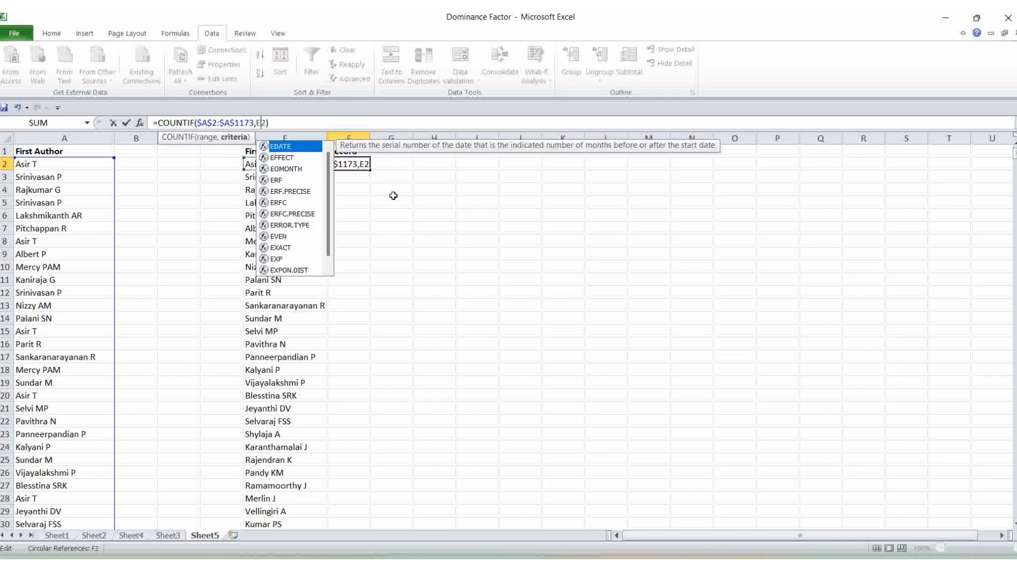
left_click(280, 118)
key("Return")
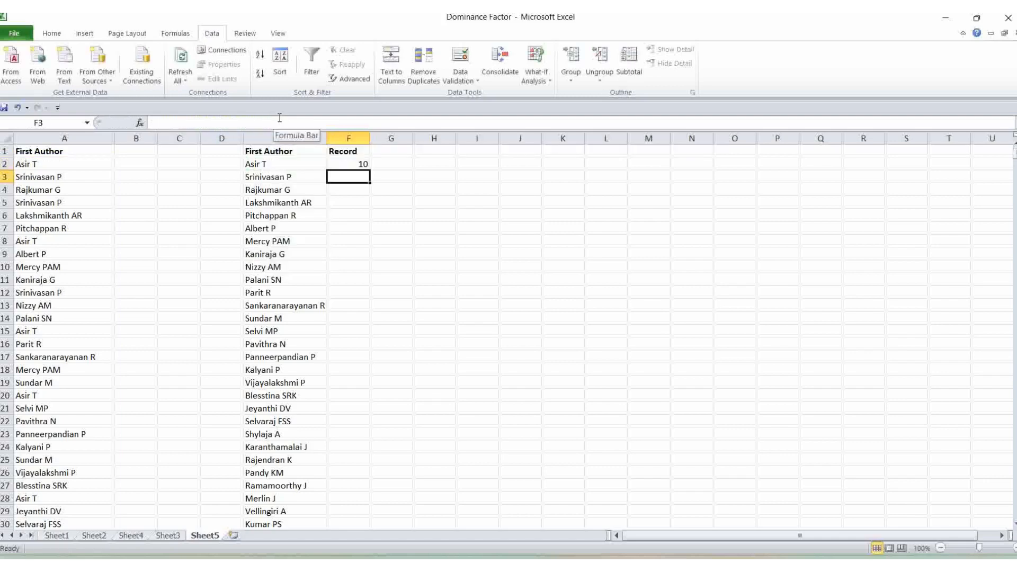
- Check the COUNTIF formula in F2 against its criterion in E2 and that author's repeated entries in column A
left_click(354, 163)
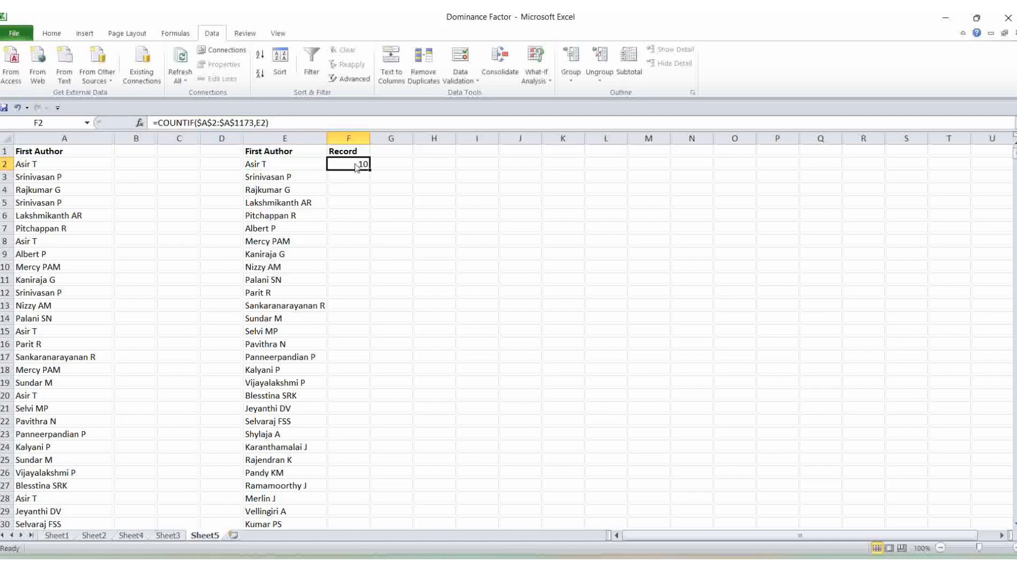
left_click(253, 165)
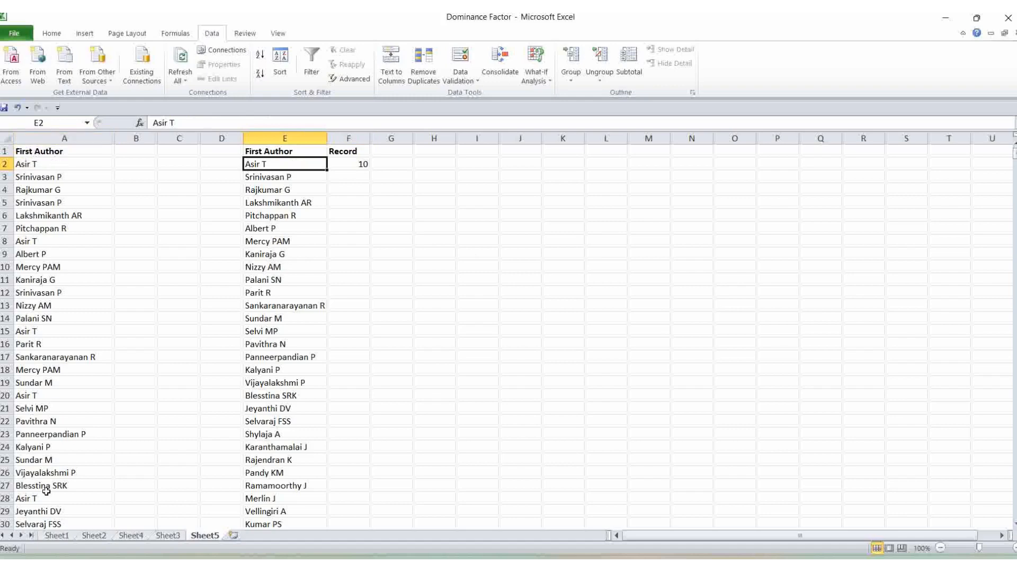
left_click(36, 165)
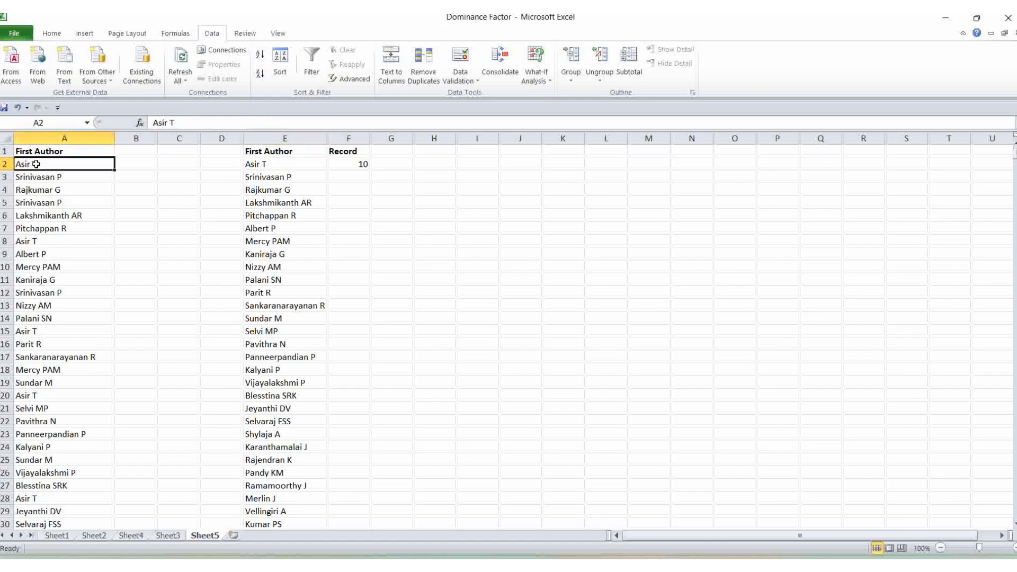
left_click(31, 333)
left_click(28, 397)
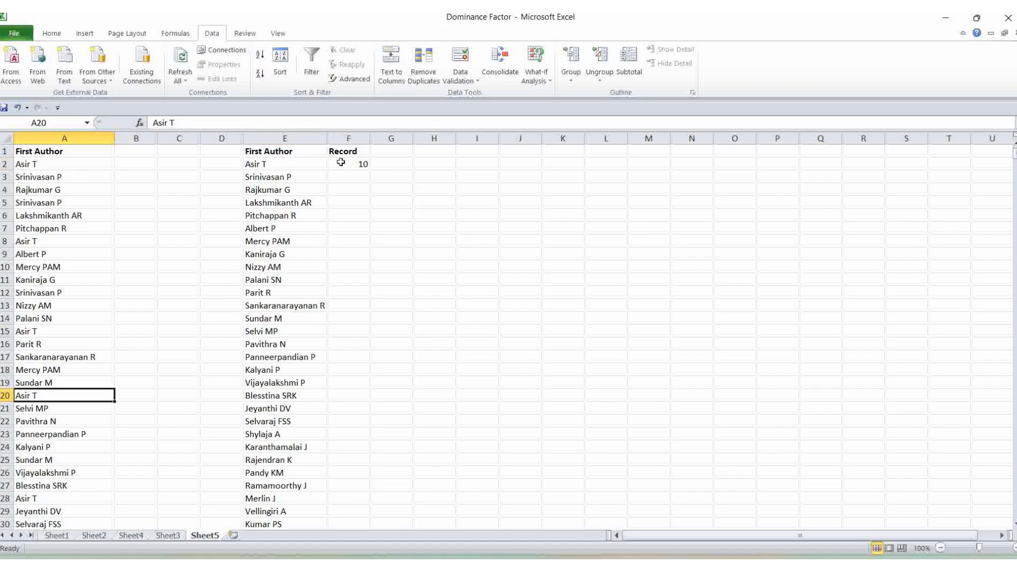
left_click(362, 162)
type("=COUNTIF($A$2:$A$1173,E2)")
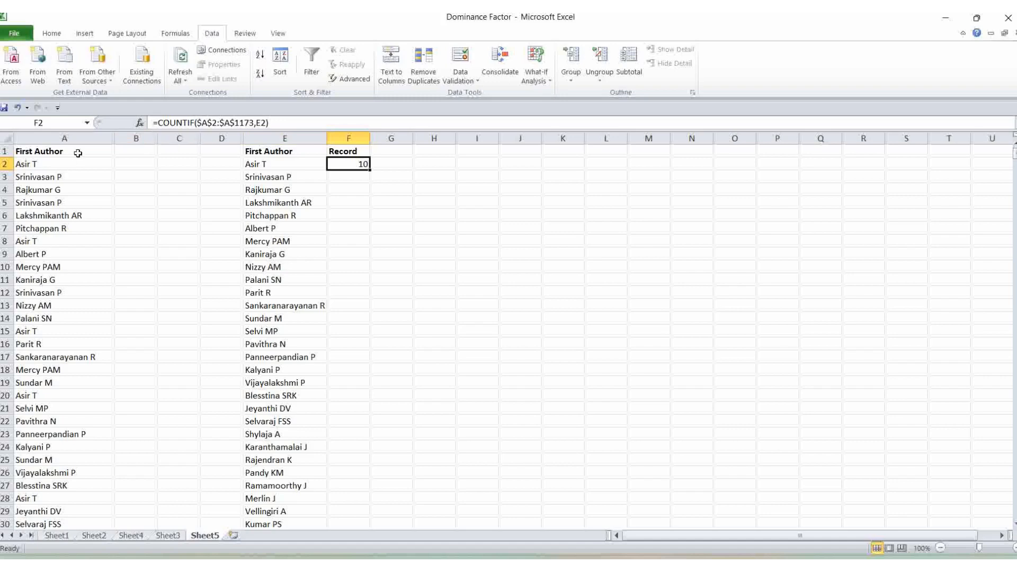
left_click(36, 164)
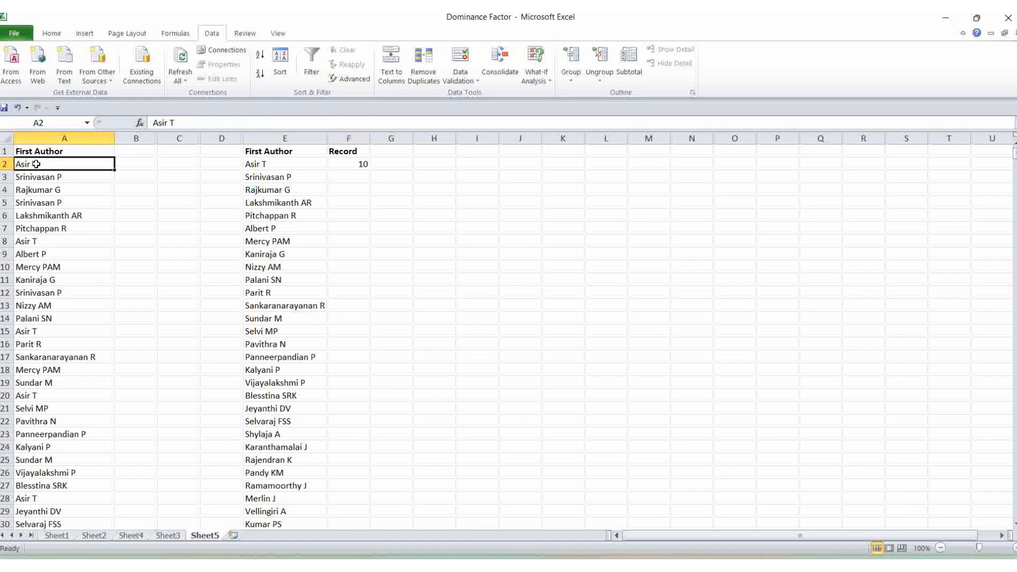
left_click(340, 164)
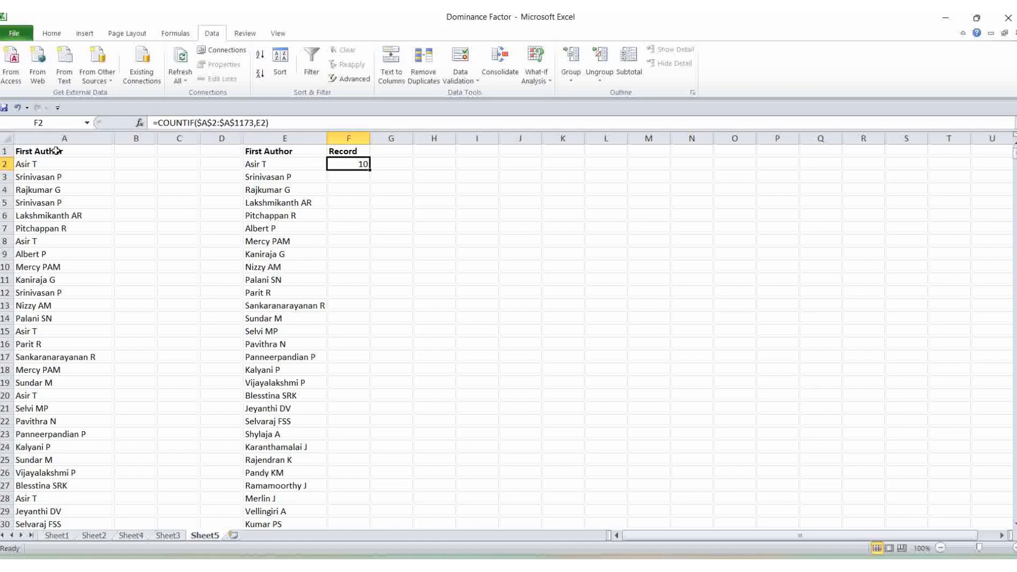
left_click(256, 168)
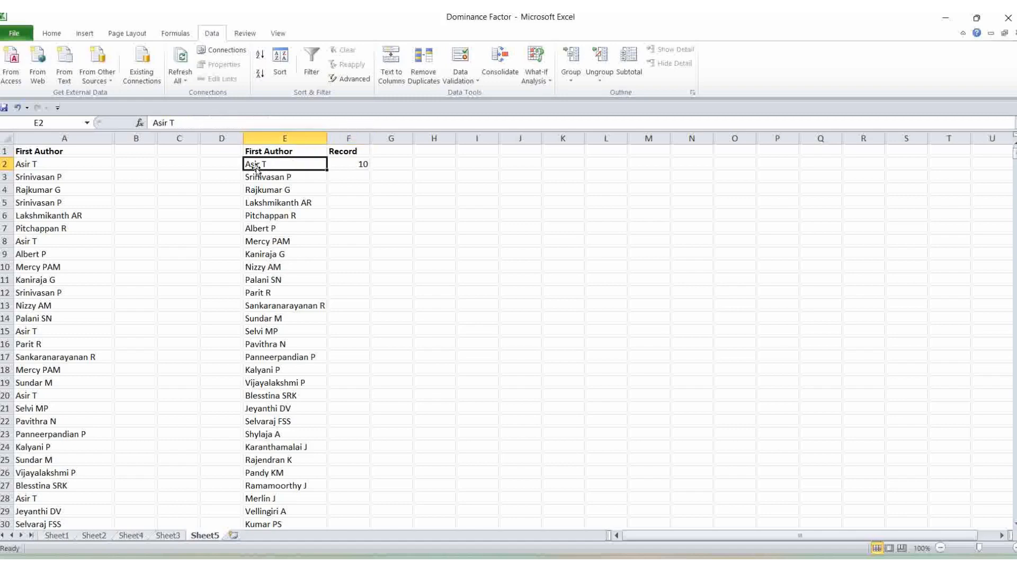
- Fill the COUNTIF formula from F2 down the Record column for every listed first author, and inspect F28
left_click(361, 165)
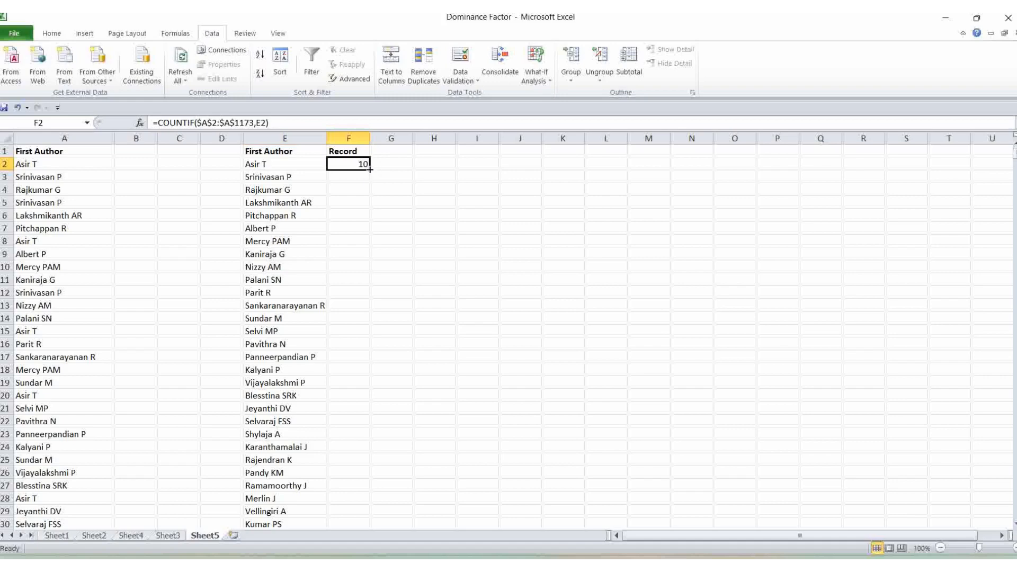
double_click(370, 169)
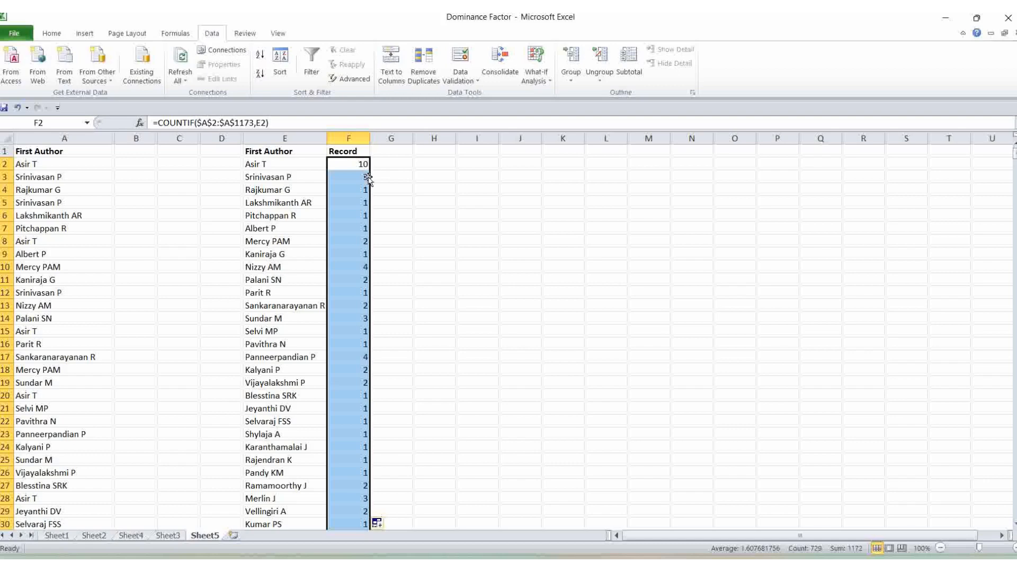
left_click(475, 227)
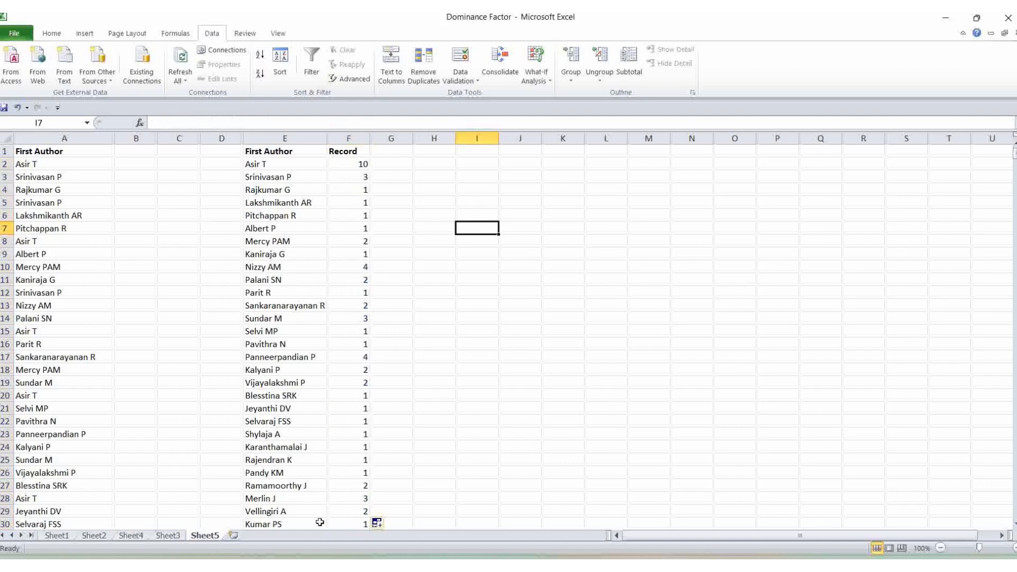
left_click(342, 499)
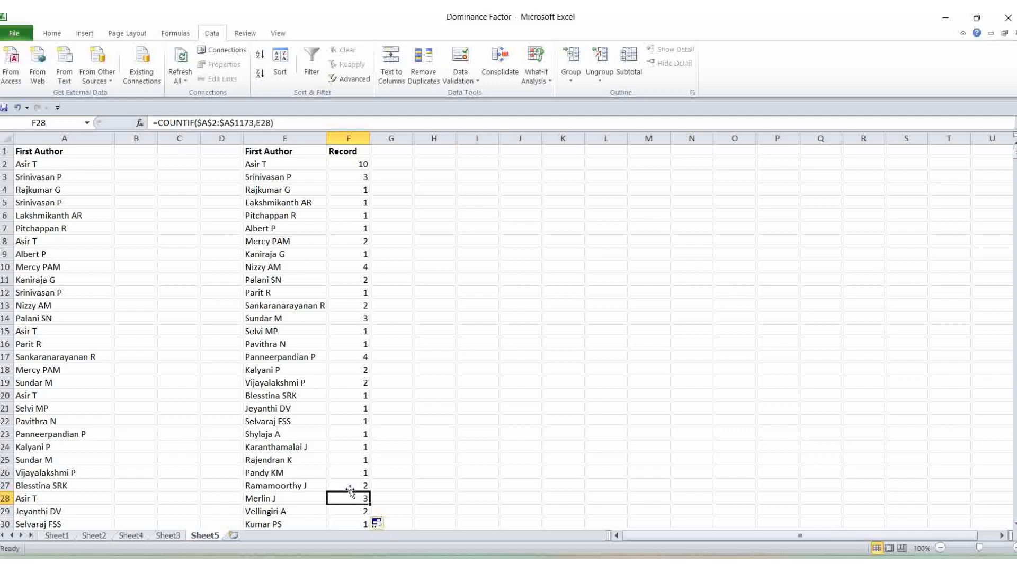
- Sort the First Author list by its Record counts from largest to smallest, and review the counts in F2 and F3
left_click(347, 165)
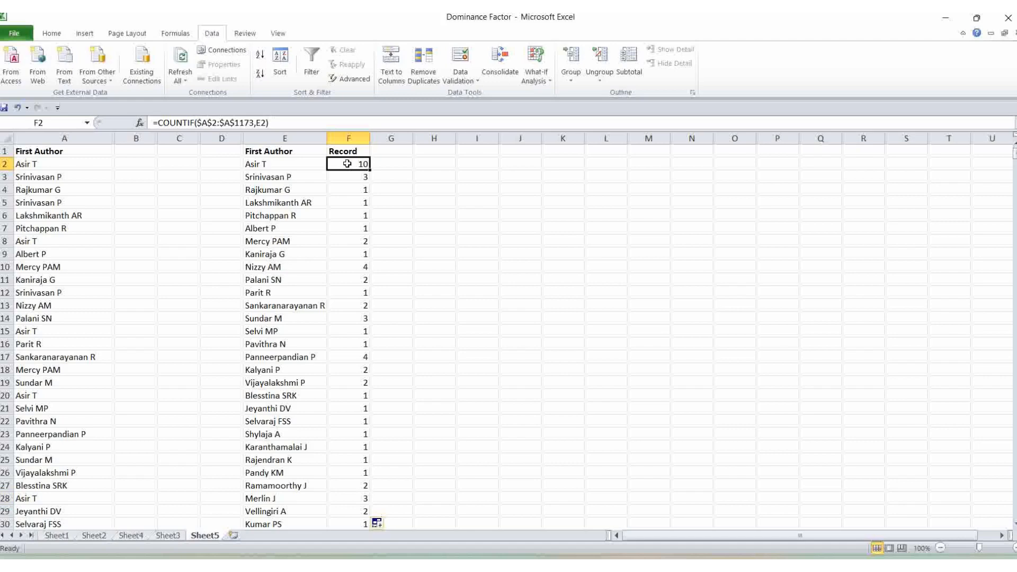
key("ctrl+shift+Down")
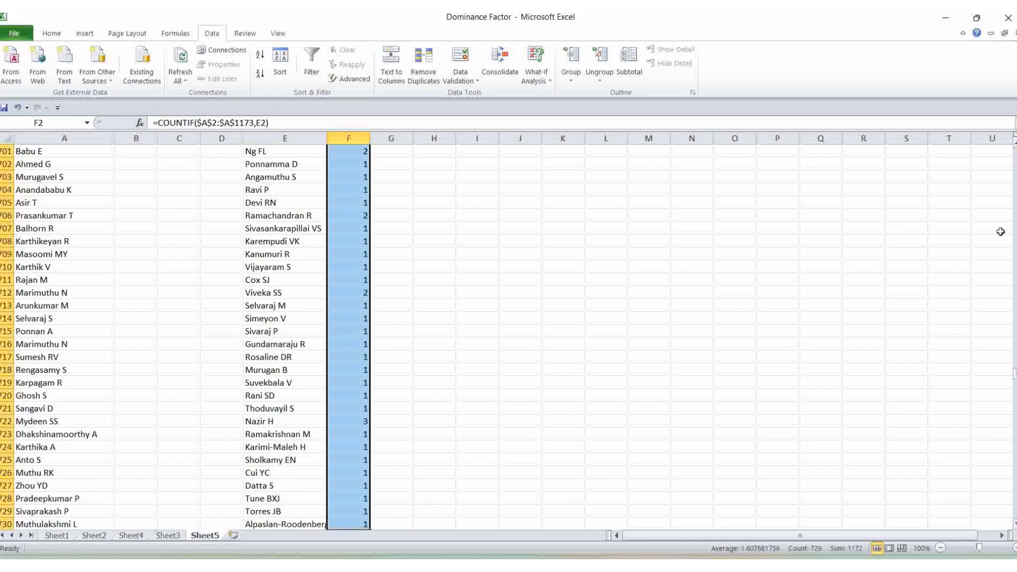
left_click_drag(1011, 370, 1012, 152)
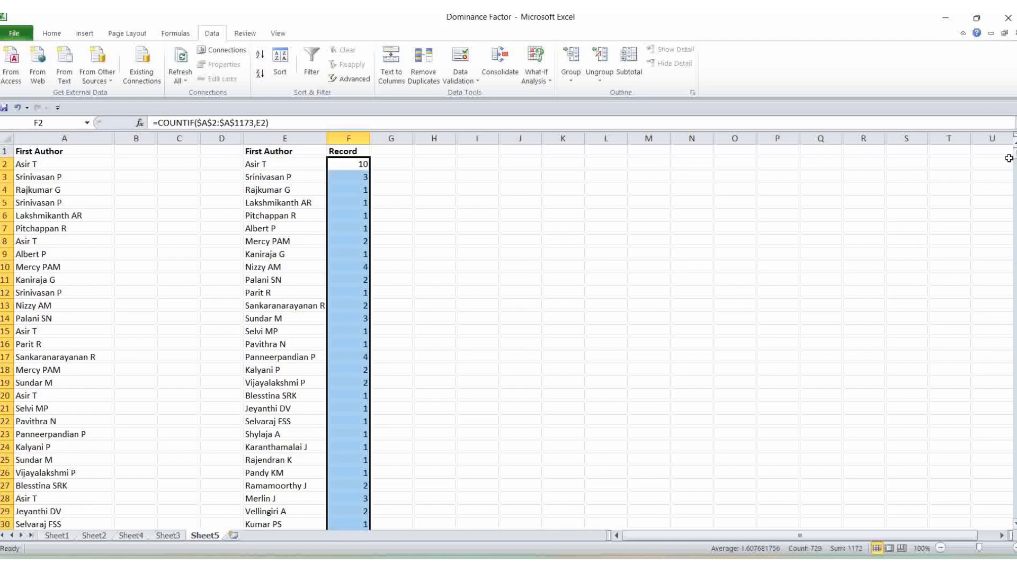
left_click(52, 33)
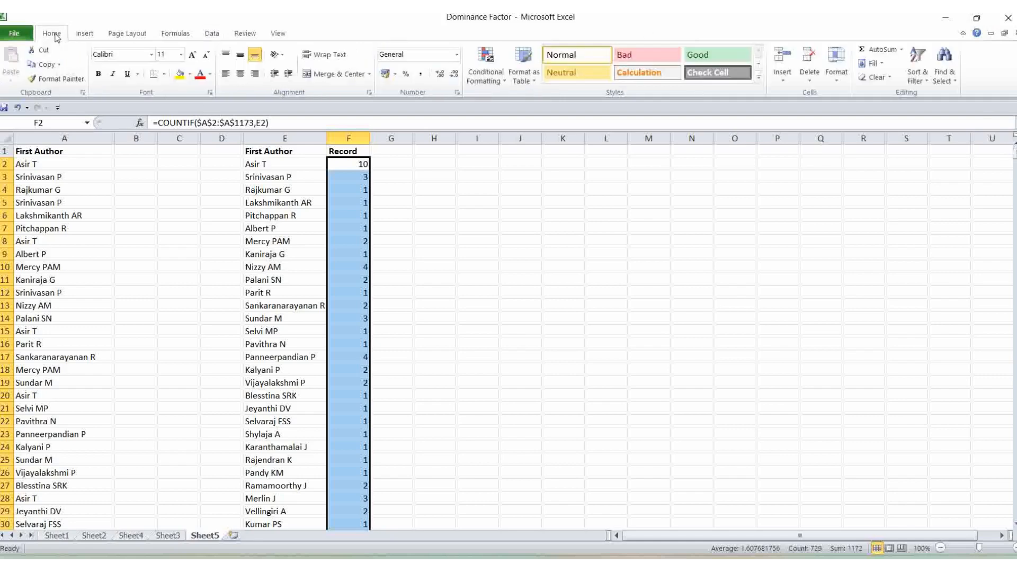
left_click(924, 81)
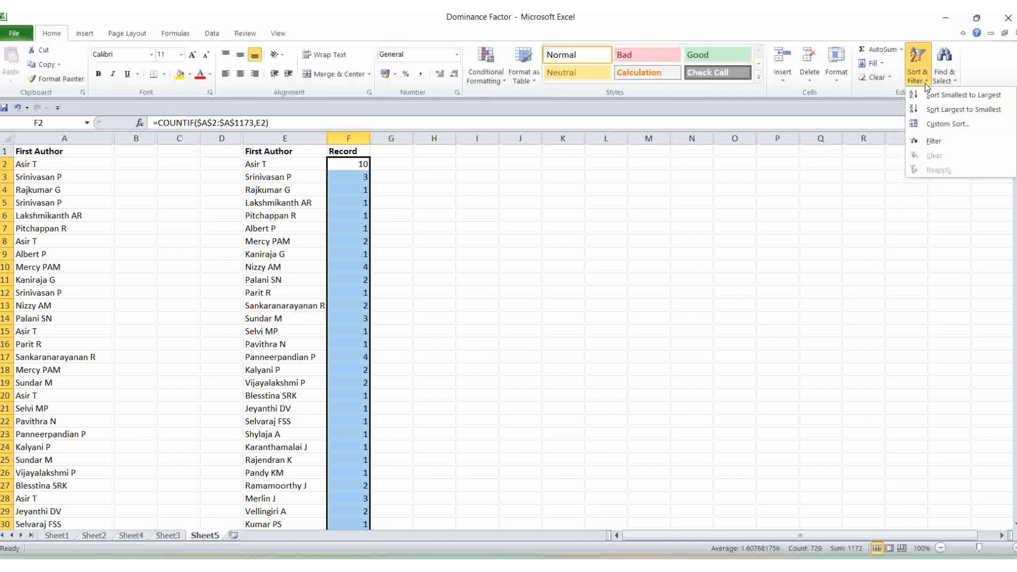
left_click(954, 109)
left_click(357, 363)
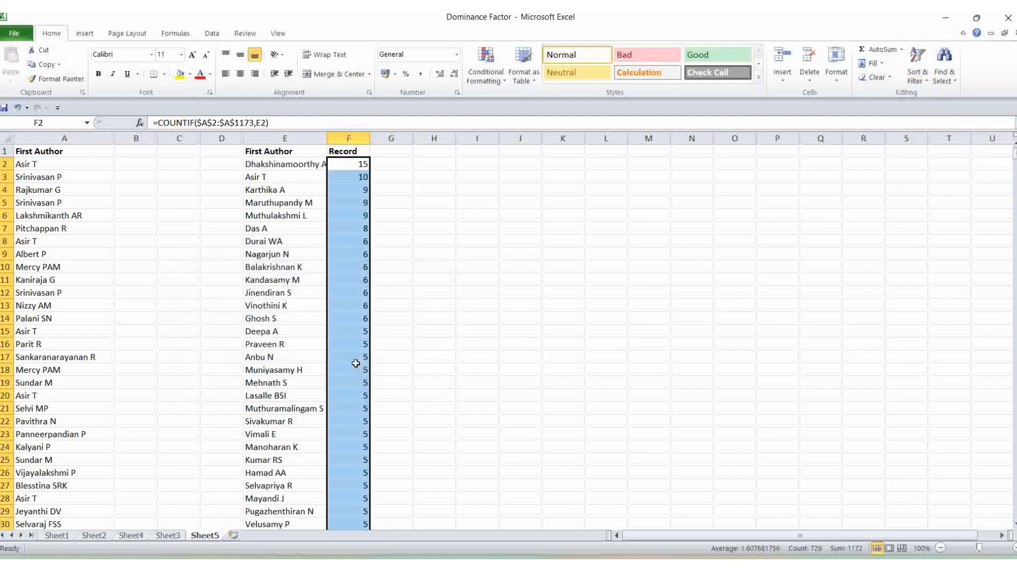
left_click(512, 242)
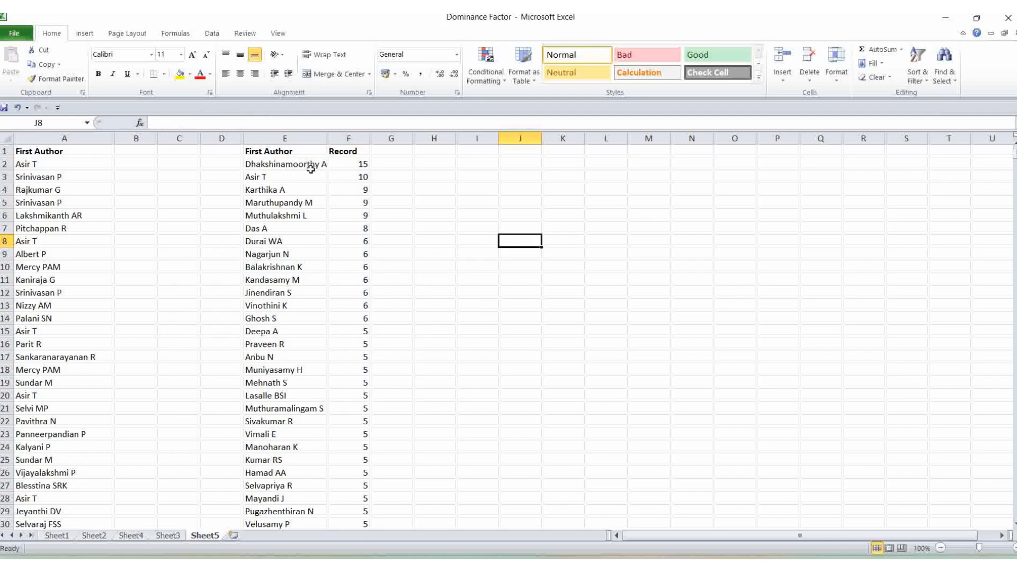
left_click(358, 167)
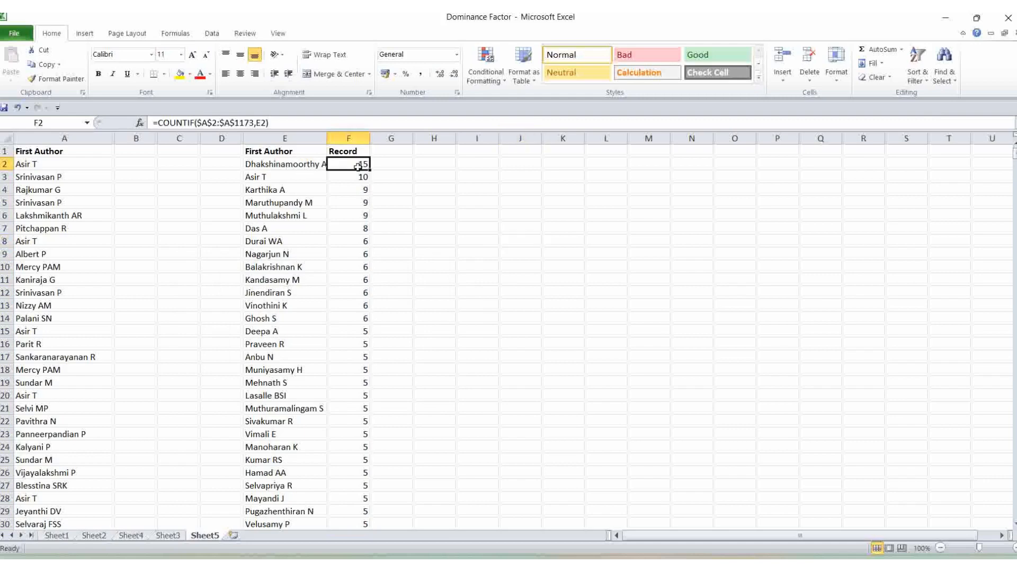
left_click(286, 180)
left_click(349, 177)
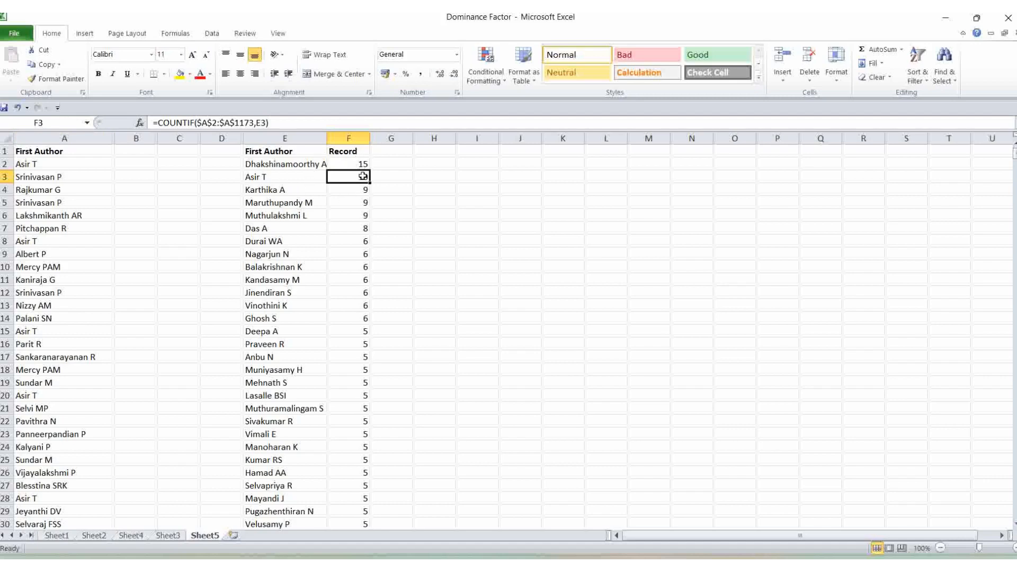
left_click(420, 169)
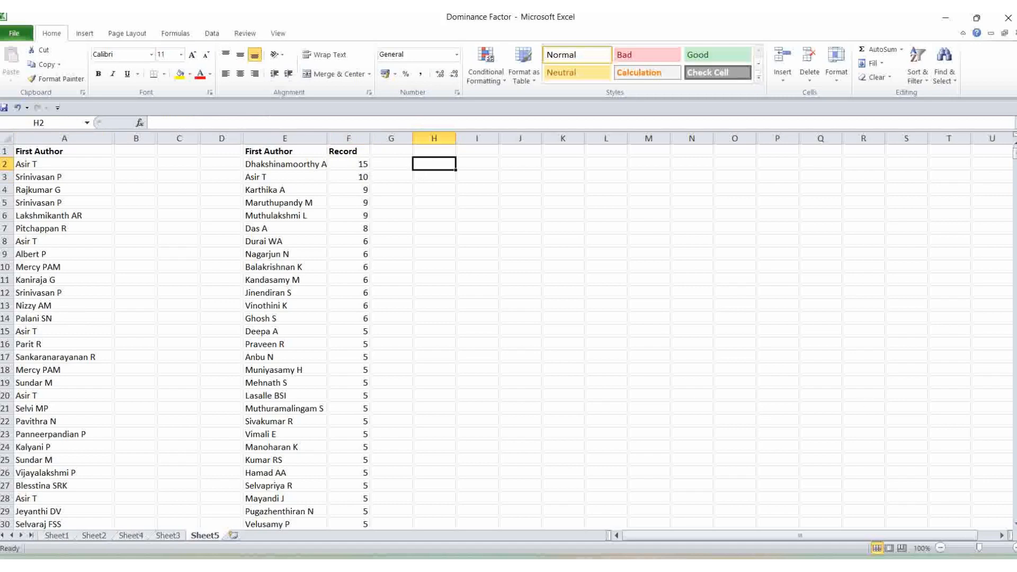
- Switch to File Explorer and open the 1172 CIT file from the AU folder inside 2019 to 2023
left_click(588, 565)
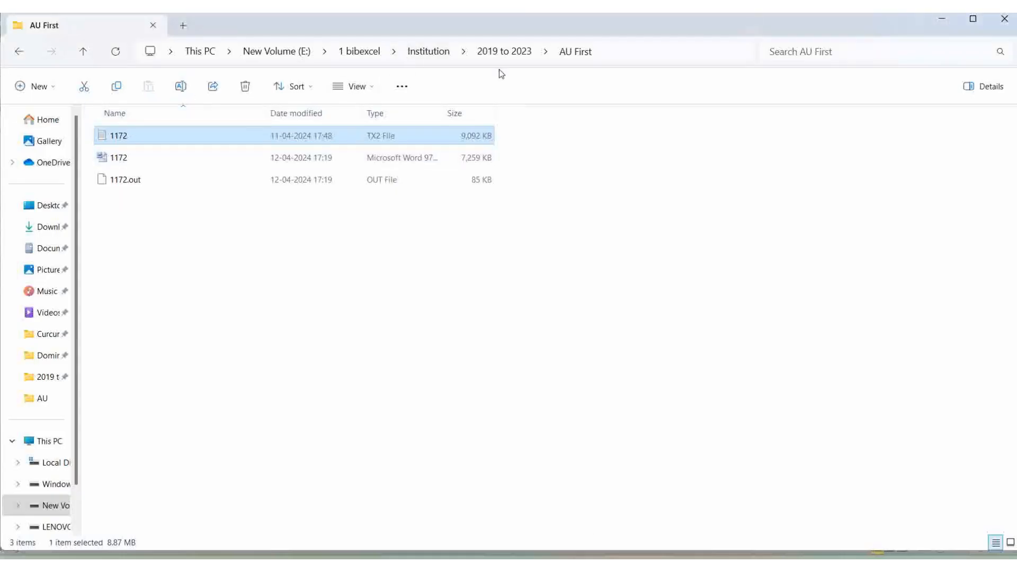
left_click(504, 52)
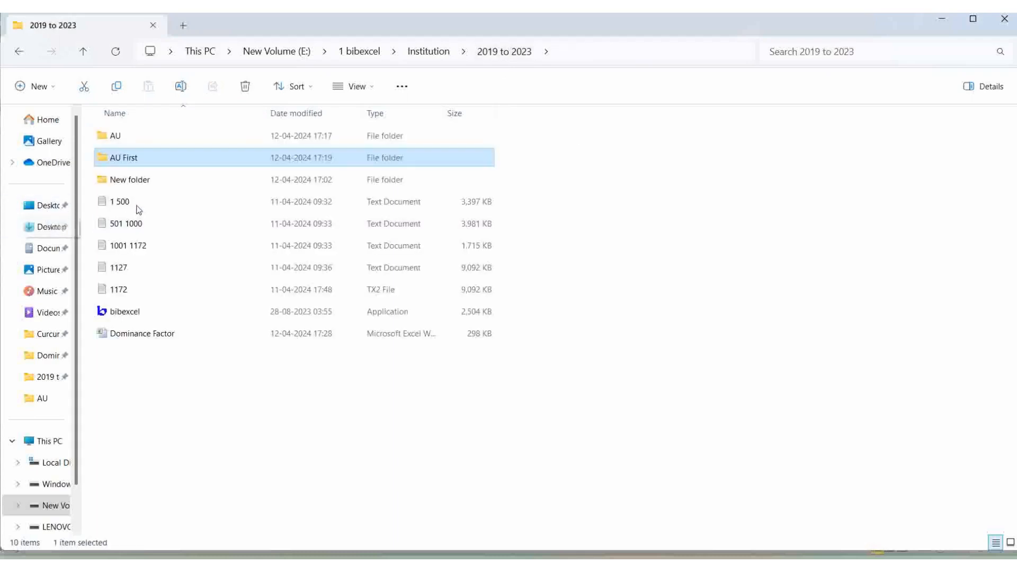
double_click(122, 137)
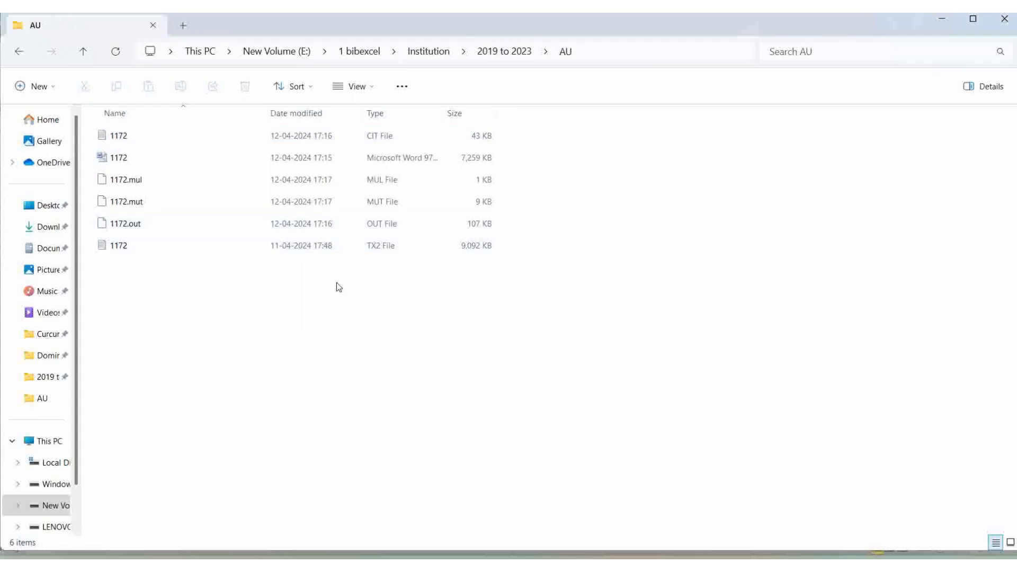
left_click(123, 138)
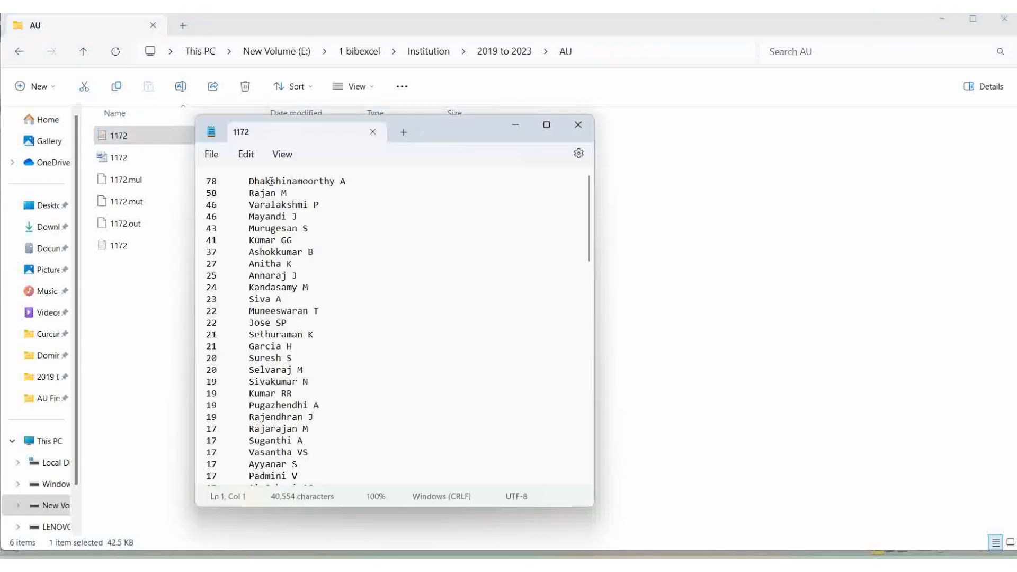
- Copy the entire author count list from the 1172 CIT file and paste it into Sheet5 of the Excel workbook starting at I2
key("ctrl+a")
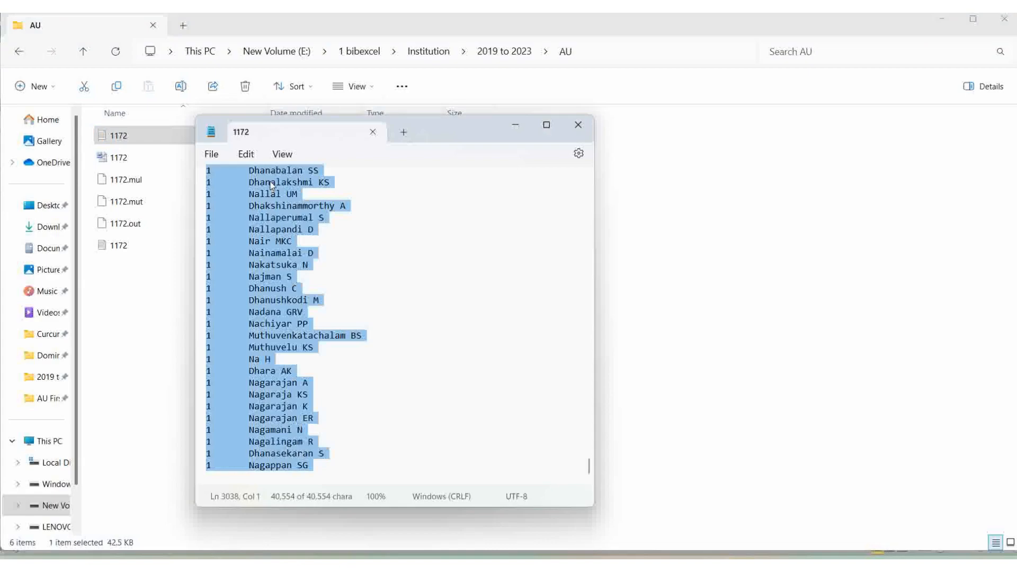
key("alt+Tab")
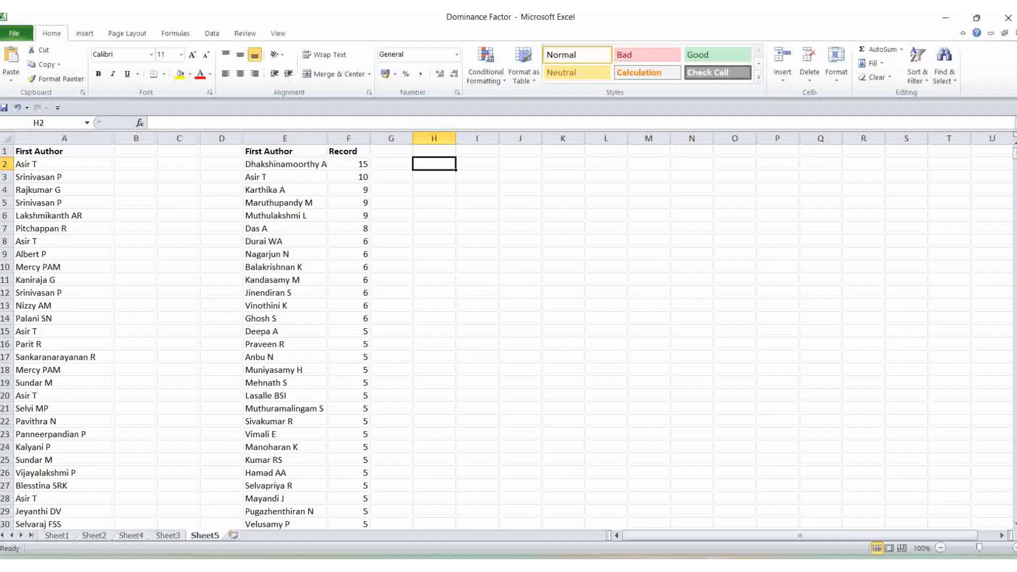
left_click(482, 165)
key("ctrl+v")
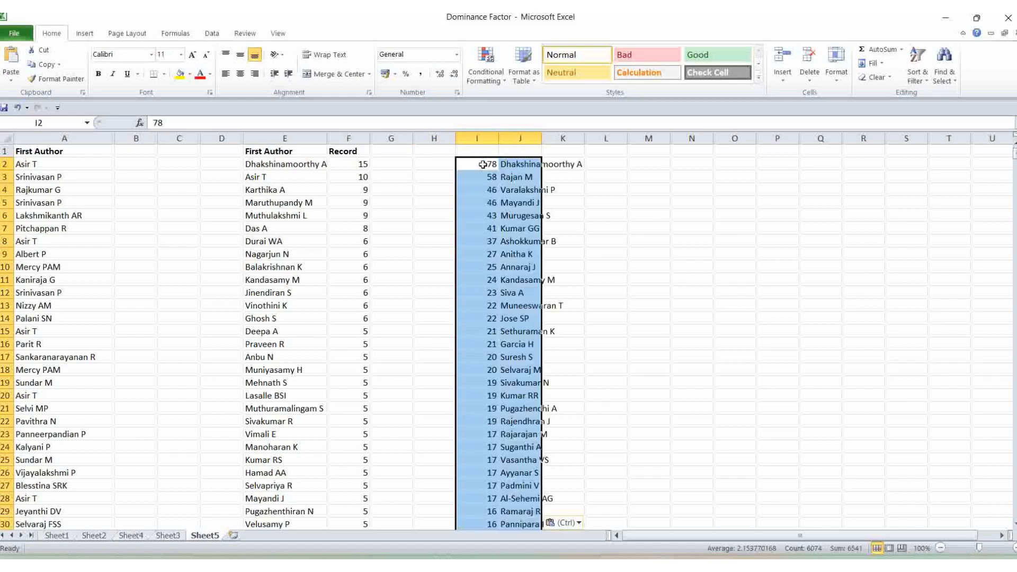
left_click(709, 179)
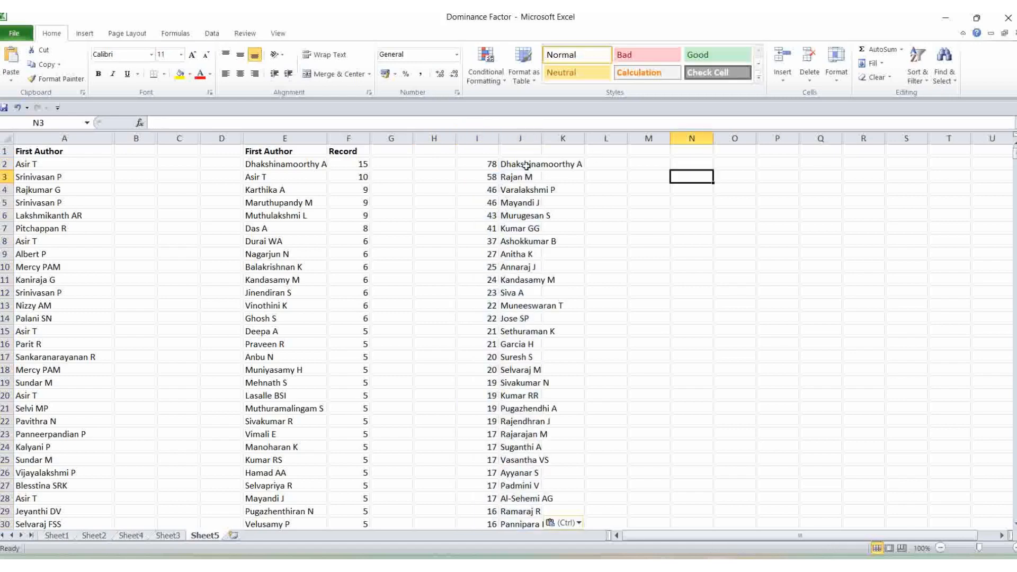
- Enter the heading "Total Publication" in I1 and widen column I
left_click(481, 152)
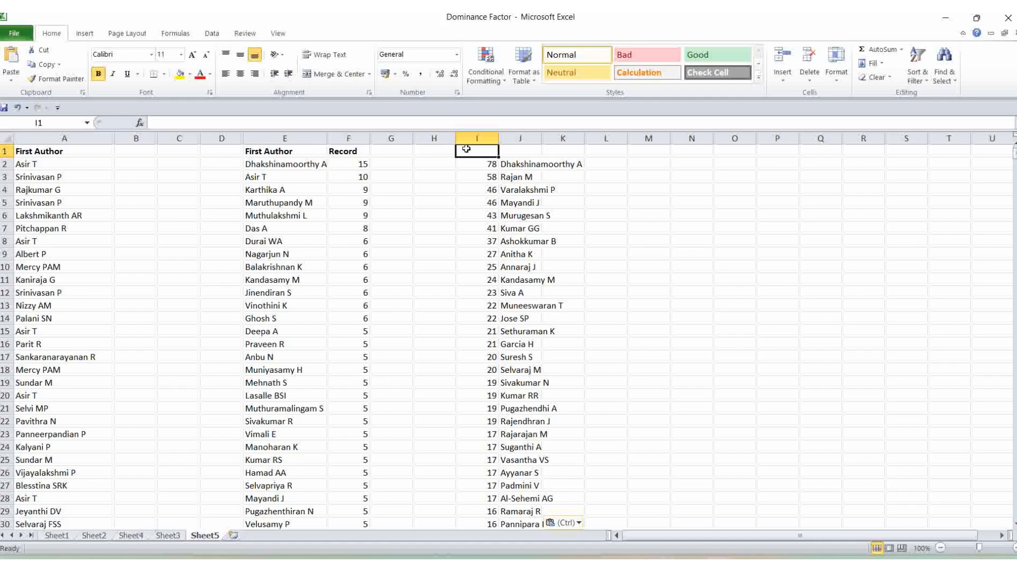
type("Tota")
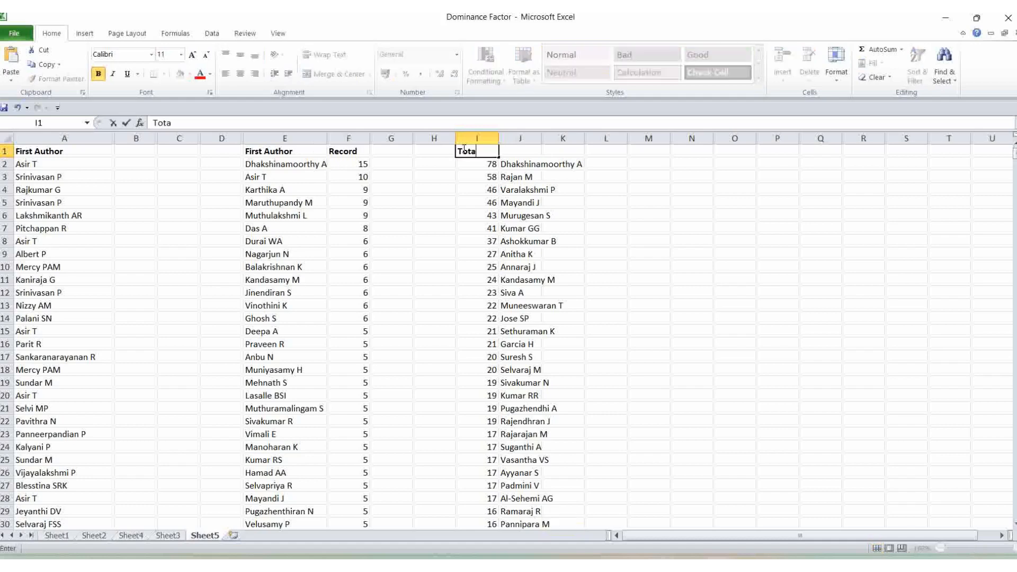
type("l Publication")
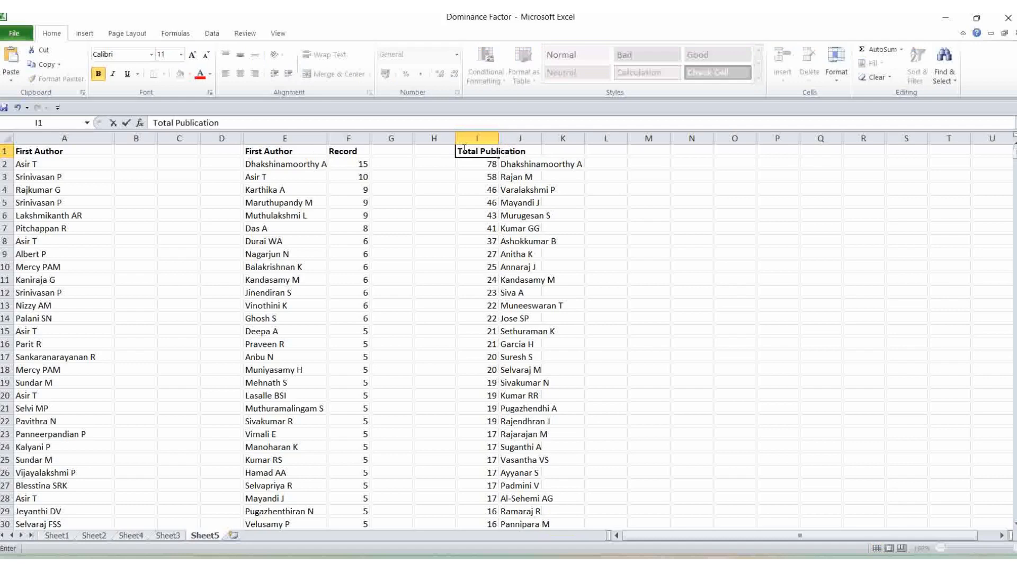
left_click(494, 138)
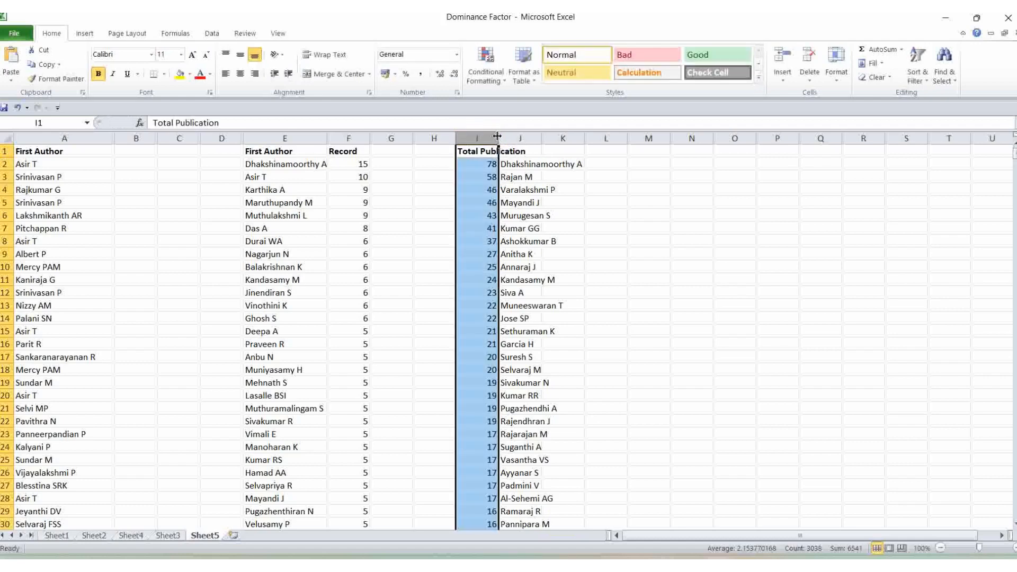
left_click_drag(497, 137, 512, 137)
- Enter the heading "Author" in J1 above the pasted author names
left_click(540, 152)
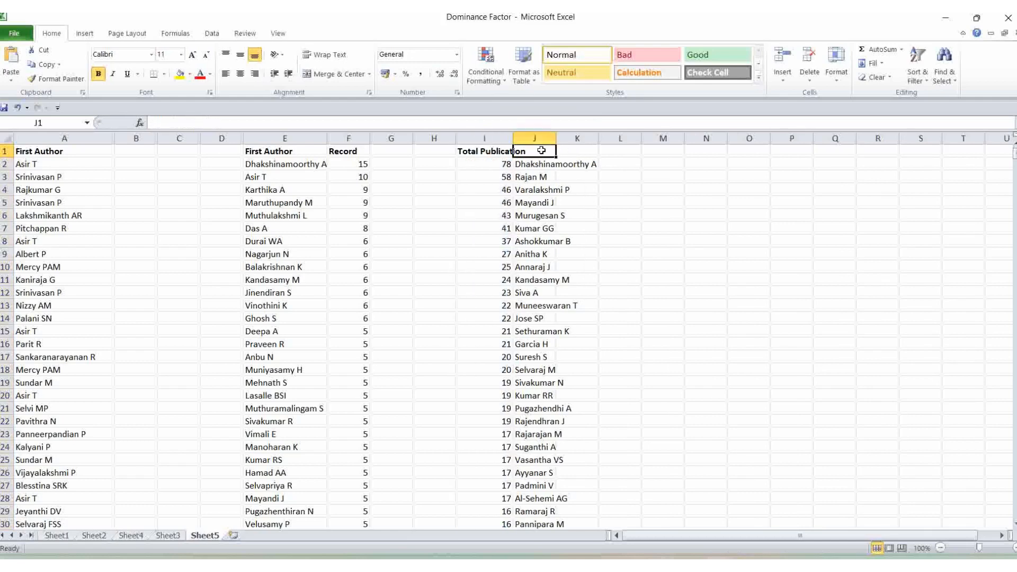
type("Name of")
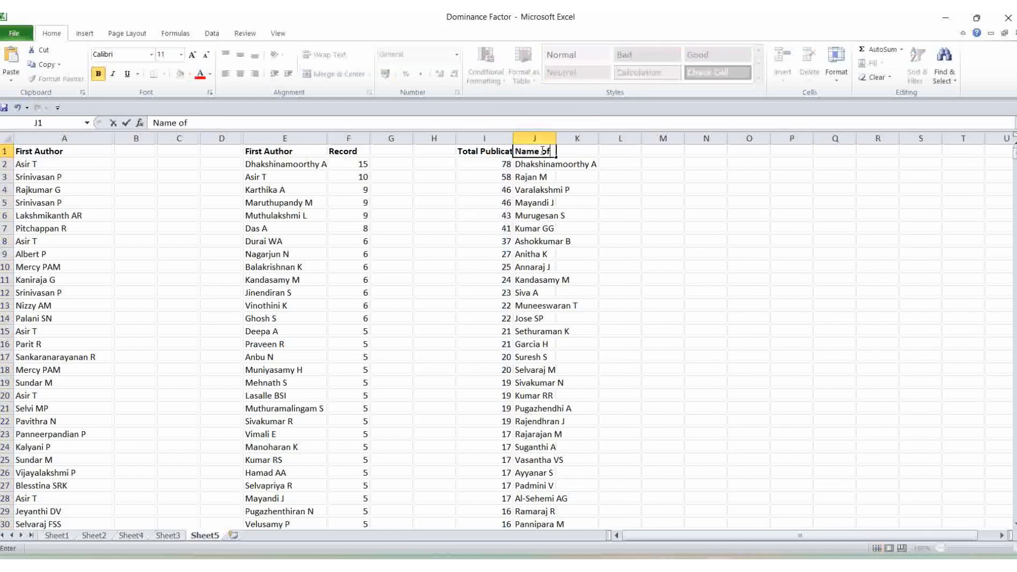
key("BackSpace")
key("BackSpace")
key("BackSpace")
key("BackSpace")
key("BackSpace")
key("BackSpace")
key("BackSpace")
type("Author")
- Change the F1 heading to "As First publicagtion" and widen column F to fit it
left_click(333, 154)
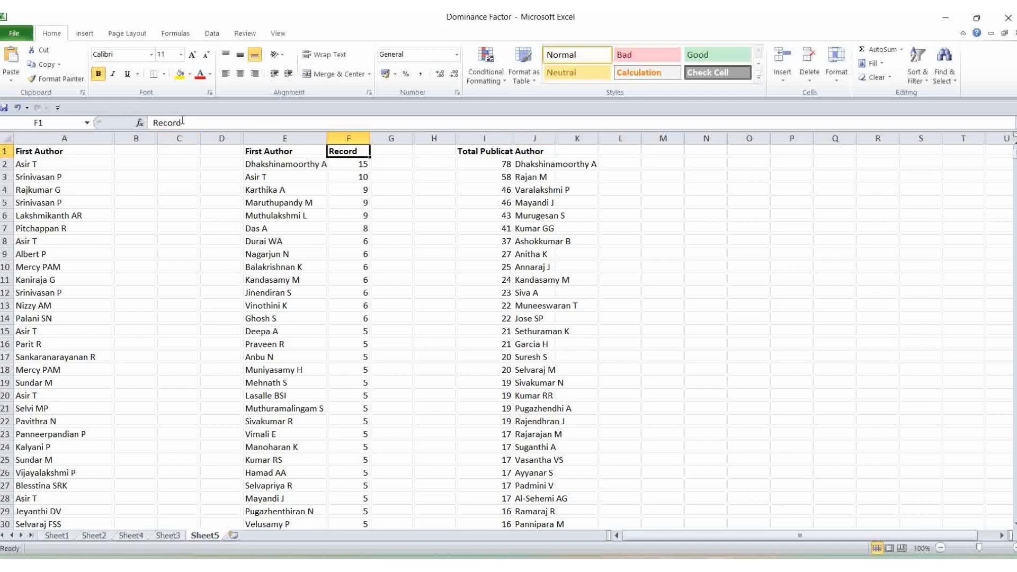
left_click(231, 119)
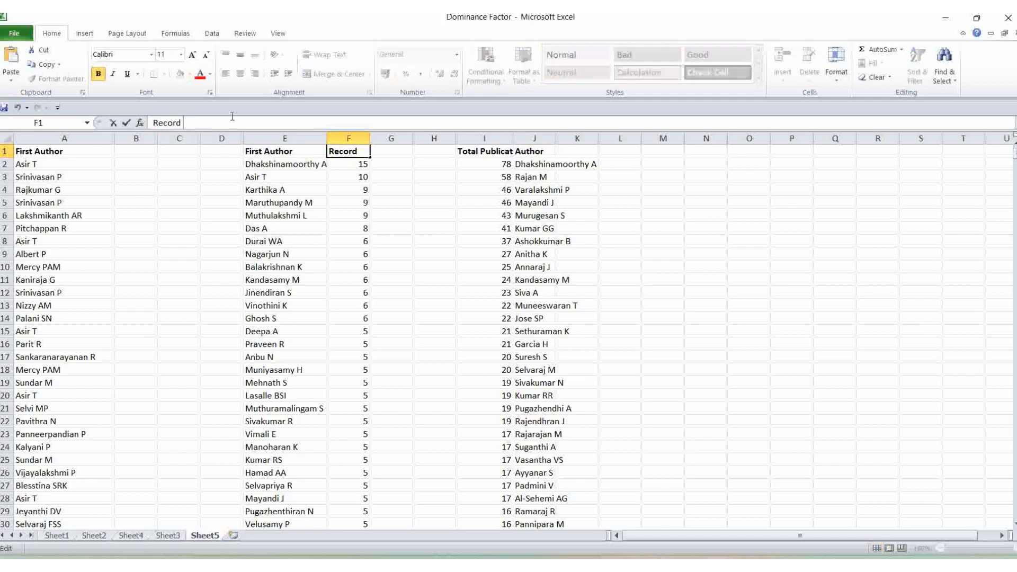
key("BackSpace")
key("BackSpace")
key("BackSpace")
key("BackSpace")
key("BackSpace")
key("BackSpace")
type("As F")
key("BackSpace")
type("Fo")
key("BackSpace")
type("irst publicagtion")
left_click(390, 184)
left_click_drag(371, 140, 408, 140)
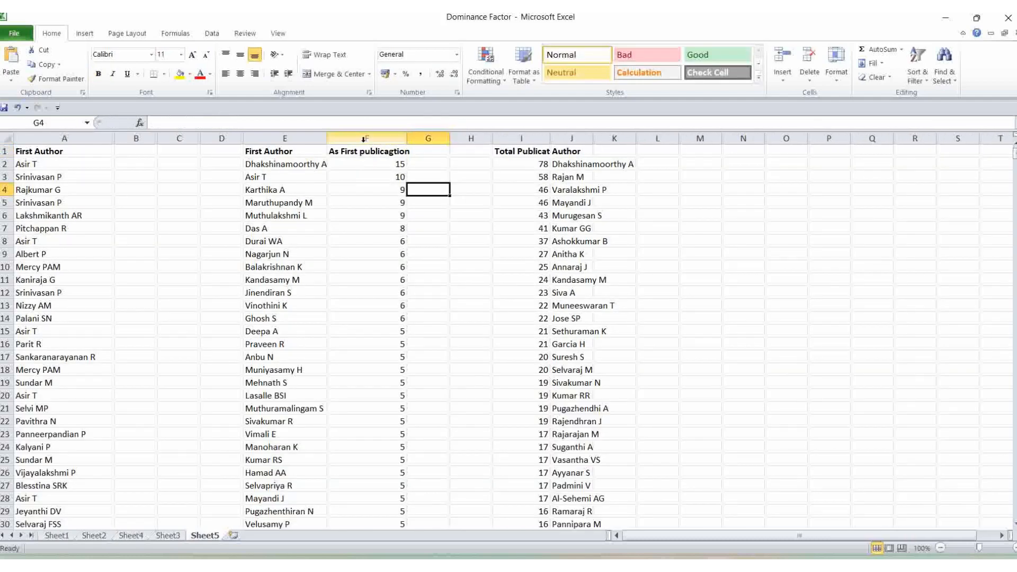
- Center the contents of the first-author publication count column F
left_click(366, 138)
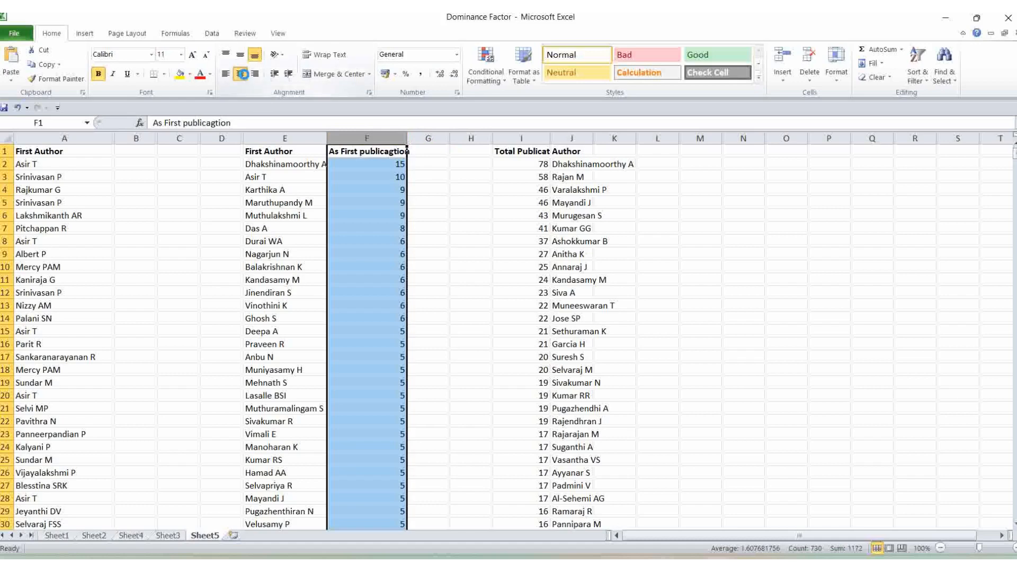
left_click(240, 74)
left_click(295, 167)
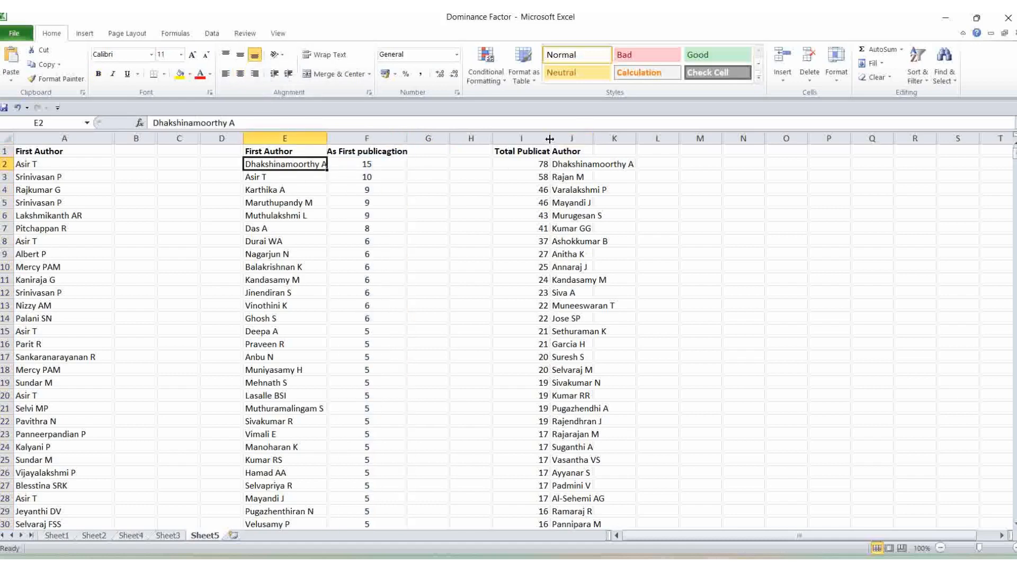
- Widen column I to fit the Total Publication heading and center the column's contents
mouse_move(550, 138)
left_mouse_down()
mouse_move(598, 138)
mouse_move(568, 139)
left_mouse_up()
left_click(240, 74)
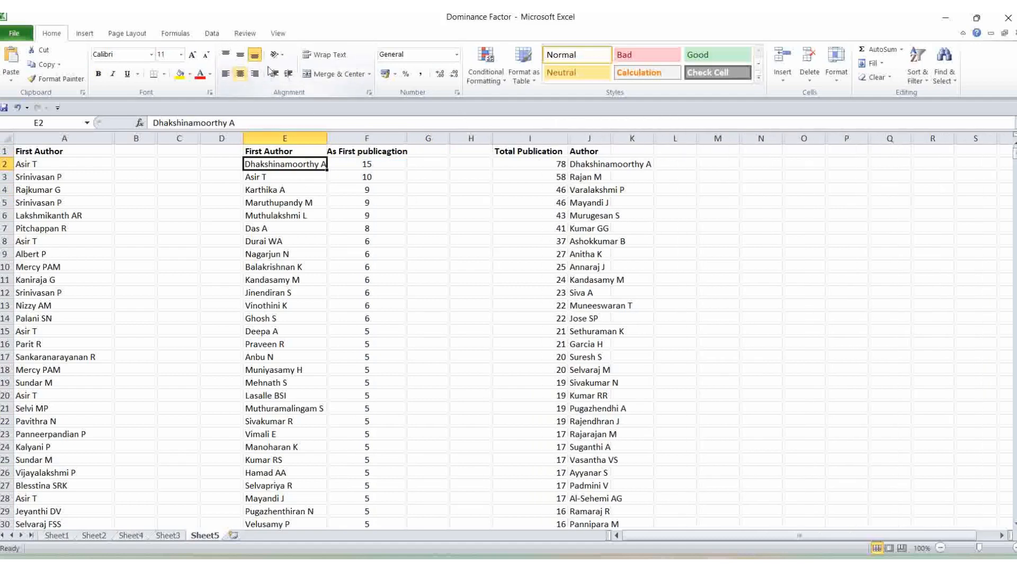
left_click(529, 138)
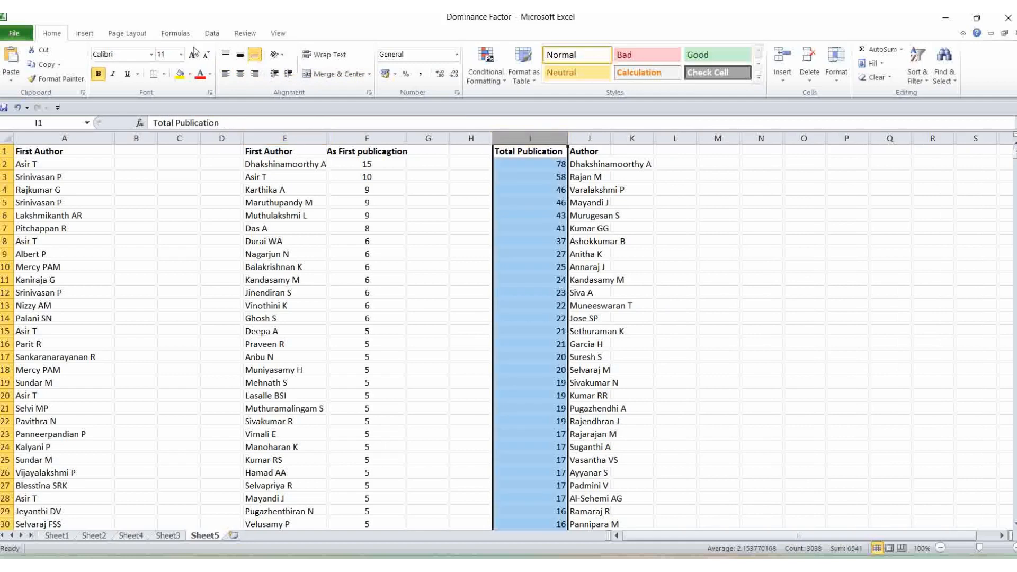
left_click(240, 74)
left_click(705, 189)
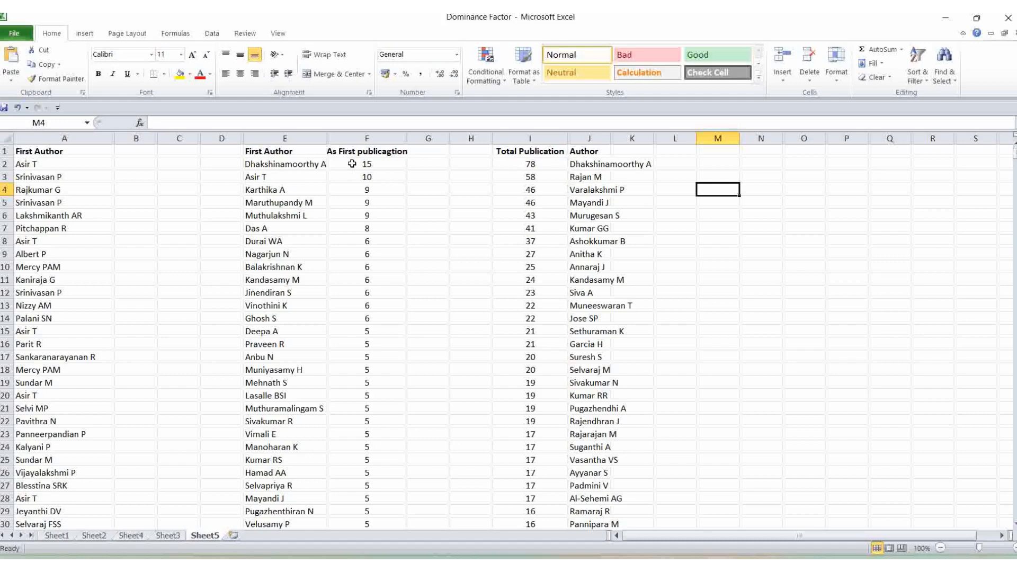
left_click(774, 202)
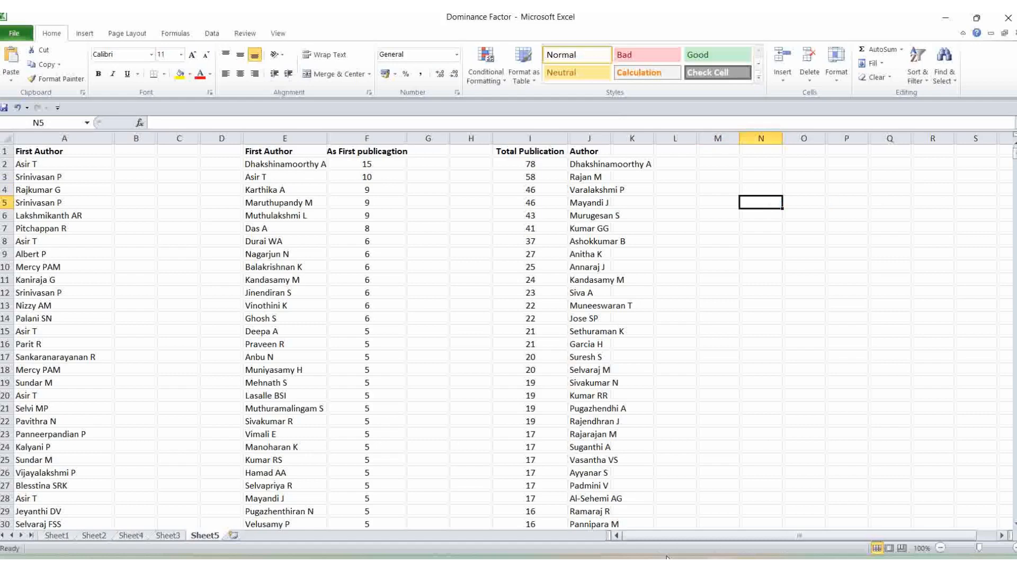
- Switch to File Explorer and open 1172.mul from the AU folder in Notepad
left_click(575, 517)
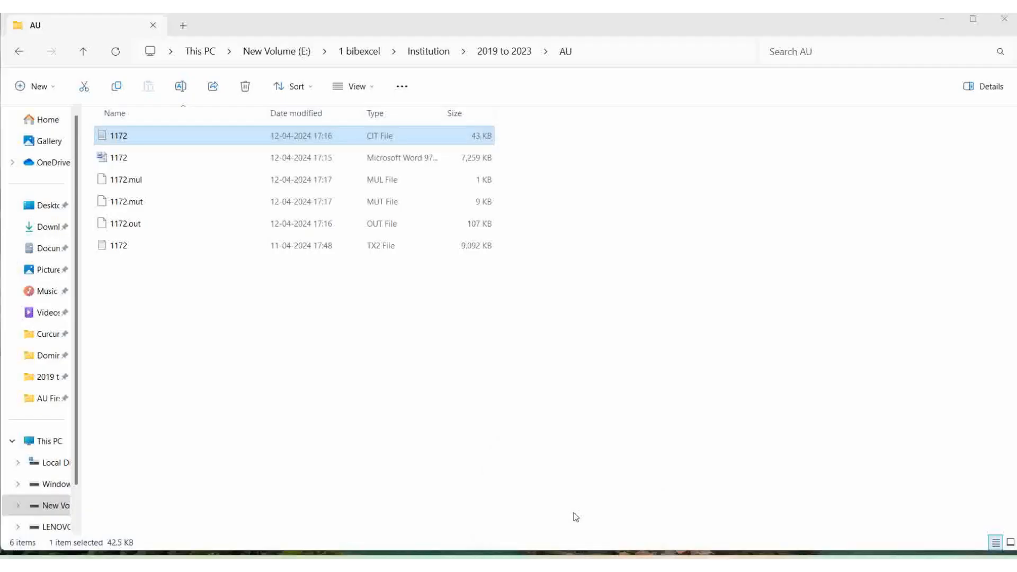
left_click(121, 187)
double_click(121, 187)
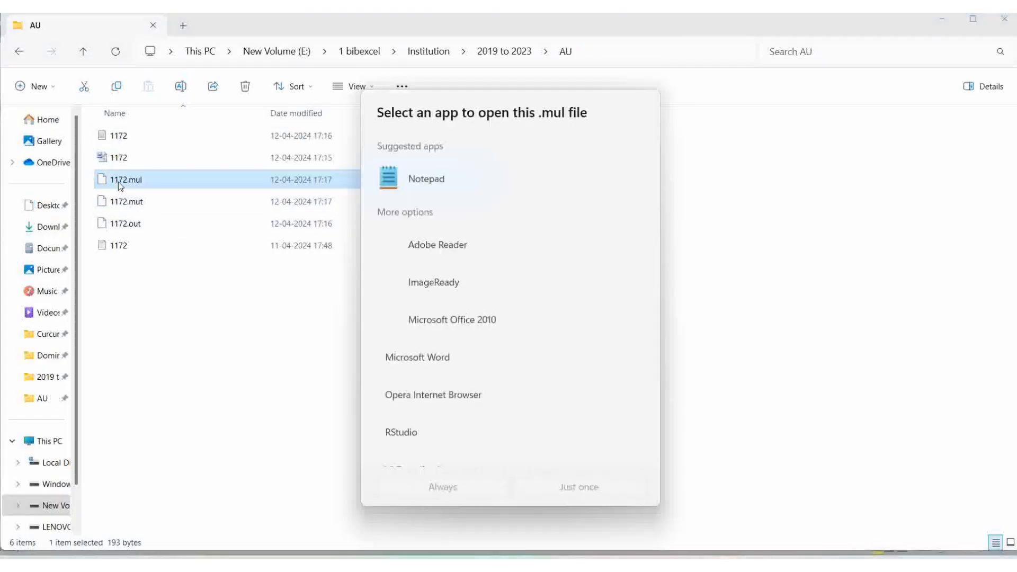
double_click(432, 178)
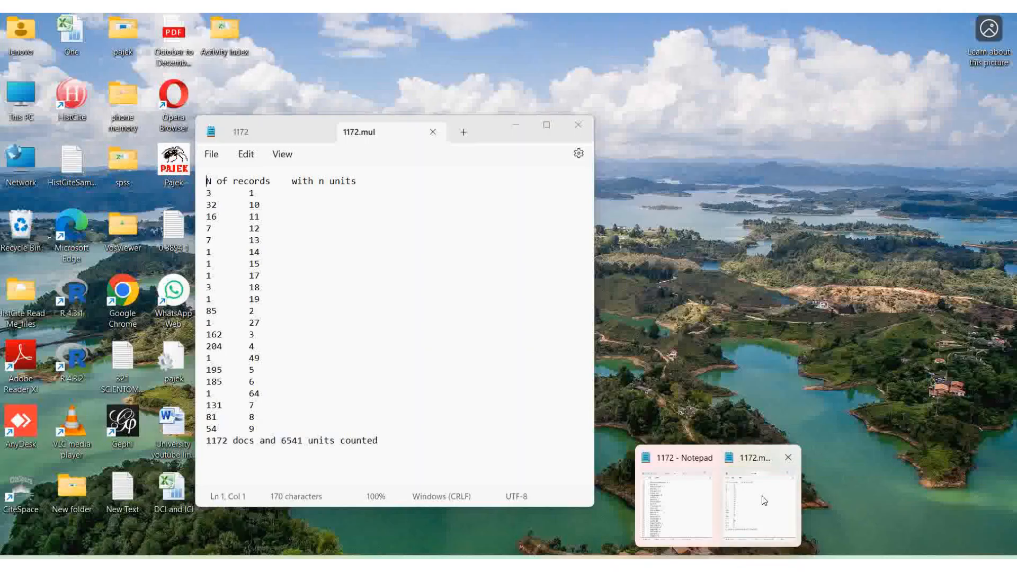
left_click(764, 501)
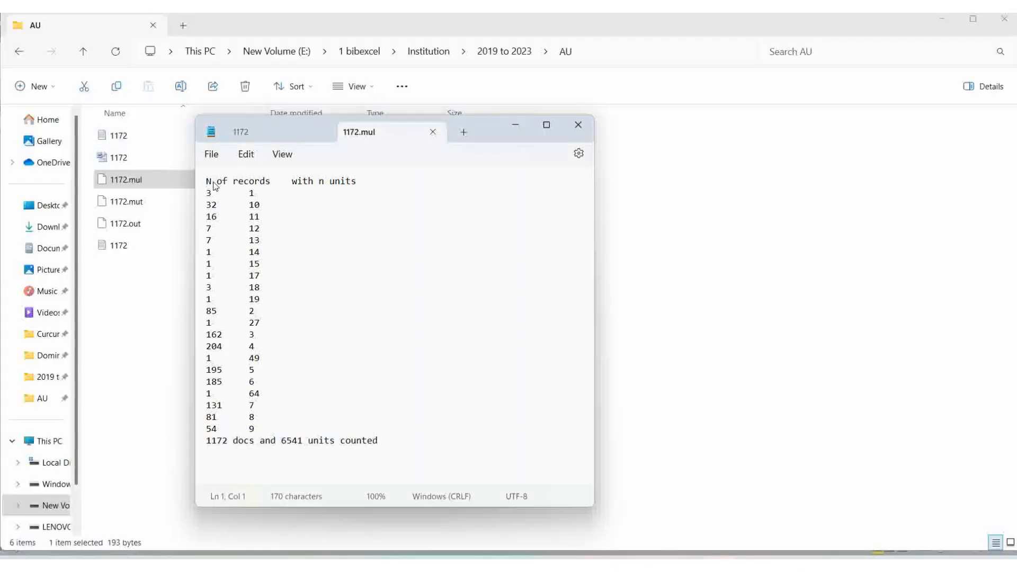
- Copy the whole contents of 1172.mul and paste them into Sheet5 of the Excel workbook starting at M4
key("ctrl+a")
key("ctrl+c")
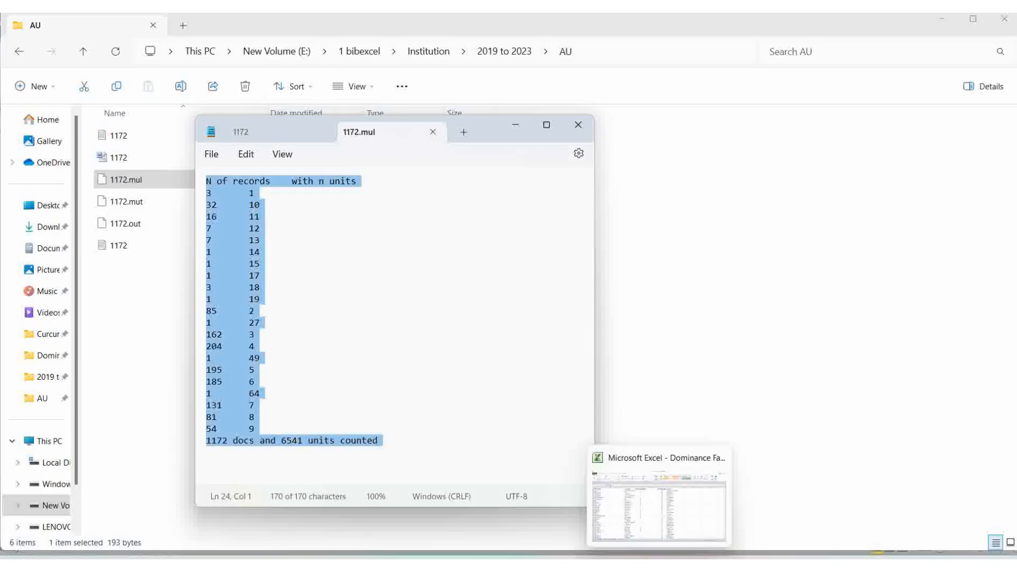
left_click(668, 553)
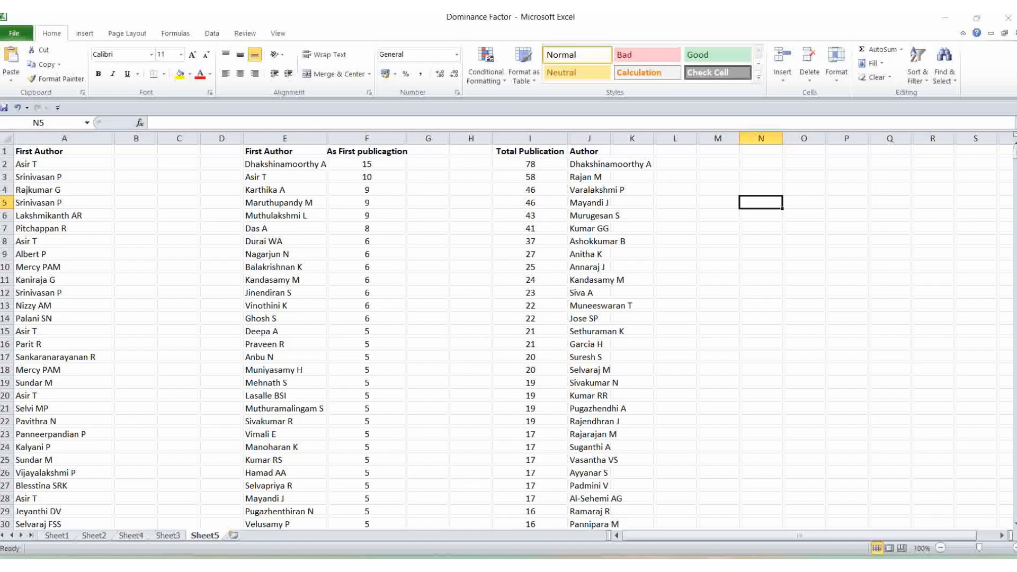
left_click(711, 188)
key("ctrl+v")
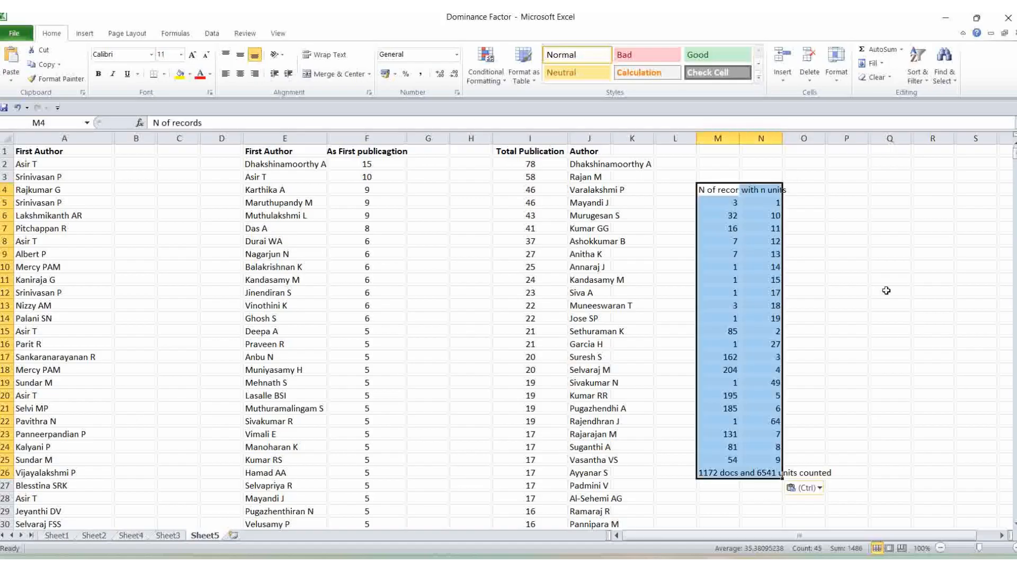
left_click(889, 357)
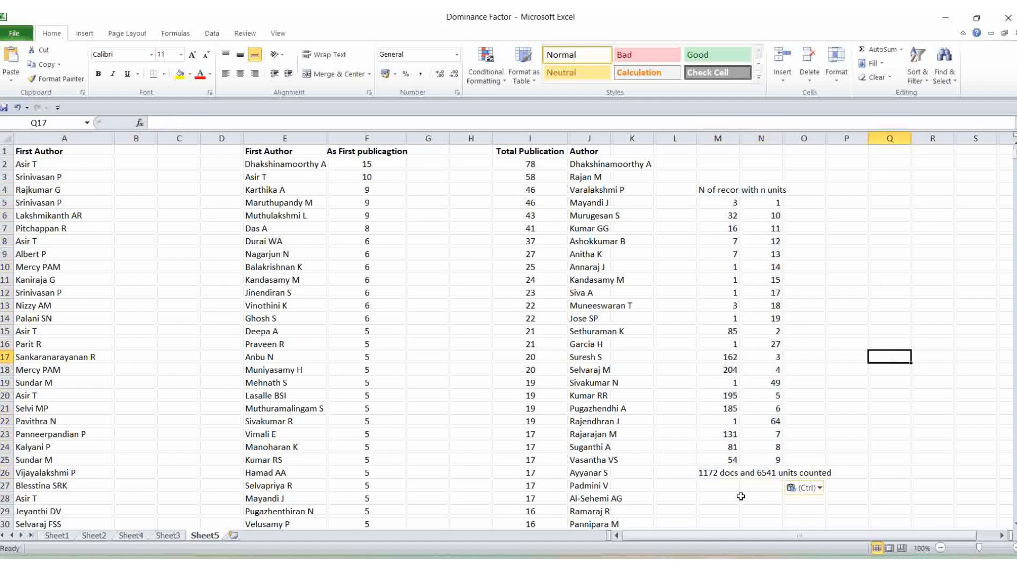
- Paste a second copy of the 1172.mul table into Sheet5 starting at P4
scroll(737, 494, "down", 1)
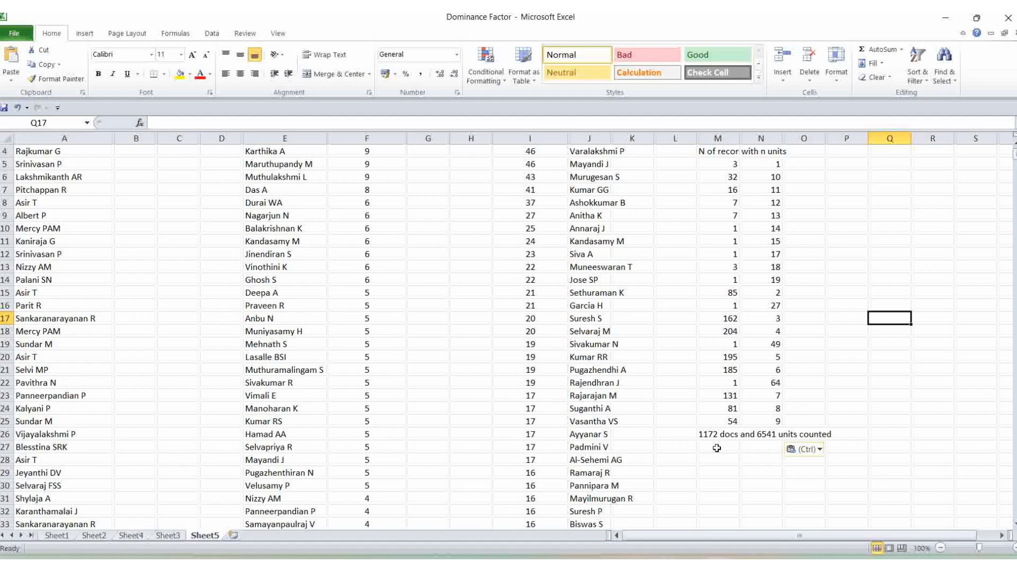
scroll(842, 190, "up", 1)
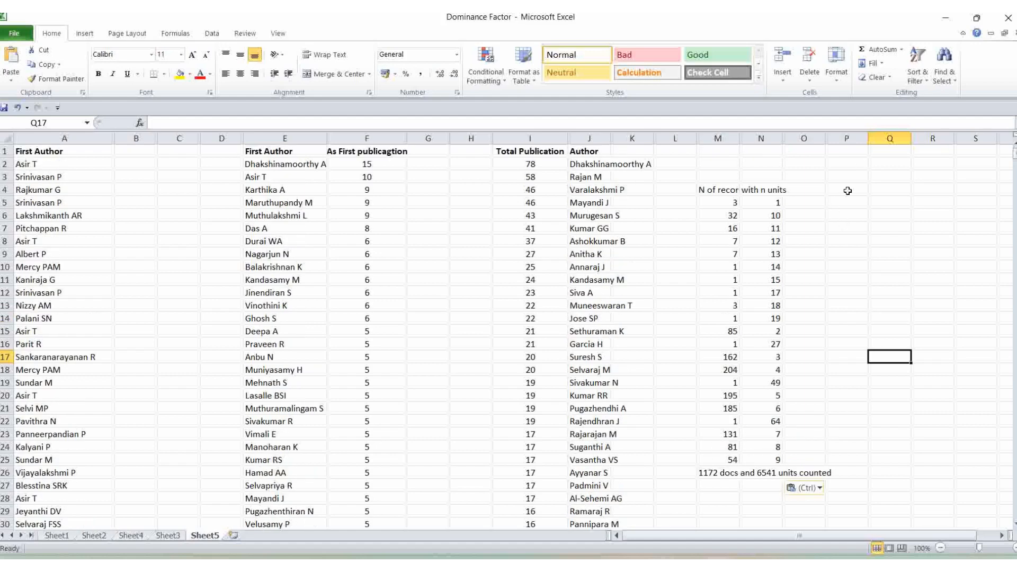
left_click(845, 189)
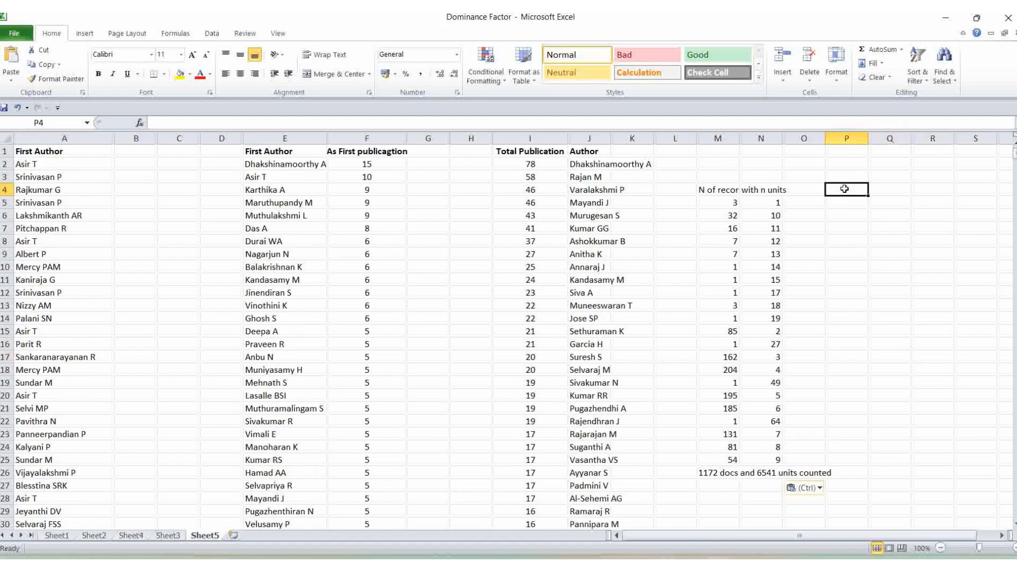
key("ctrl+v")
left_click(961, 245)
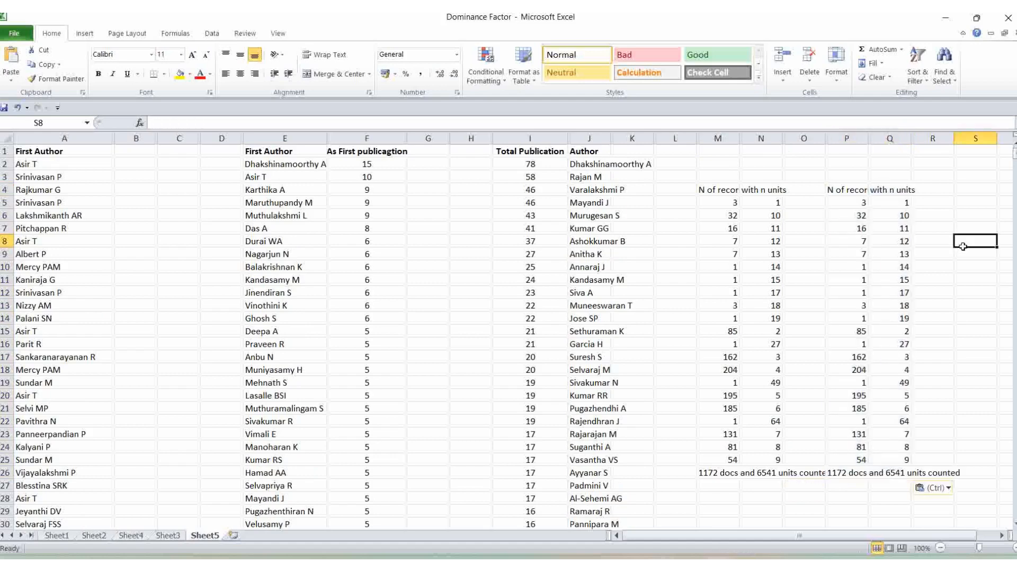
- Sort the second table by its units in Q5:Q25 from smallest to largest, expanding the selection to include the record counts
left_click(906, 202)
left_click_drag(906, 202, 906, 460)
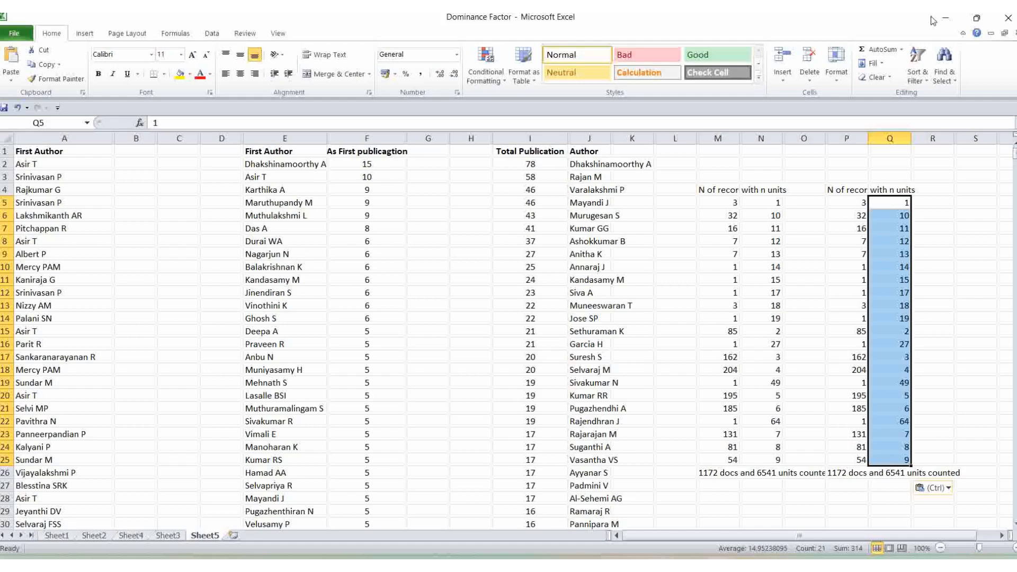
left_click(925, 83)
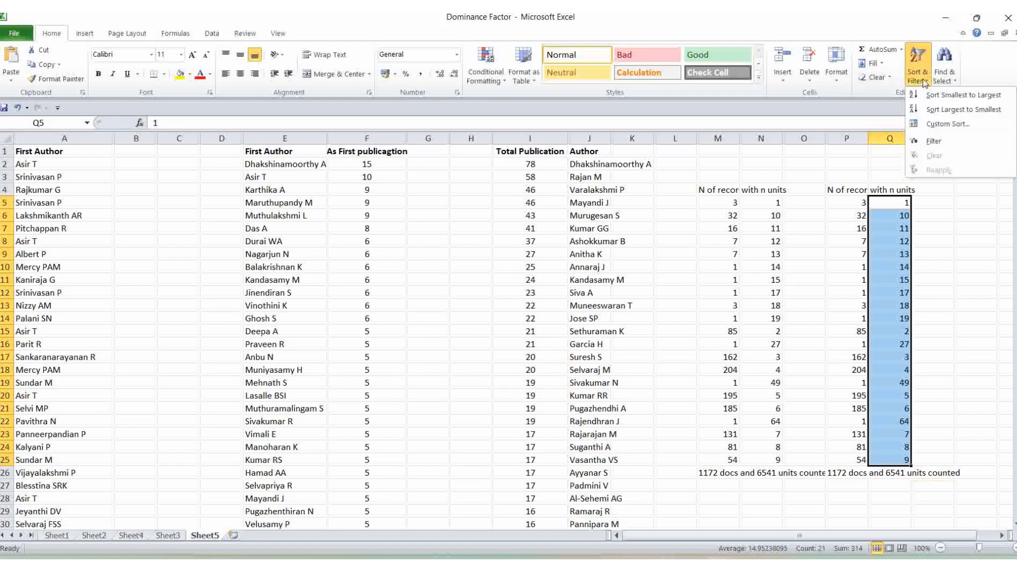
left_click(955, 99)
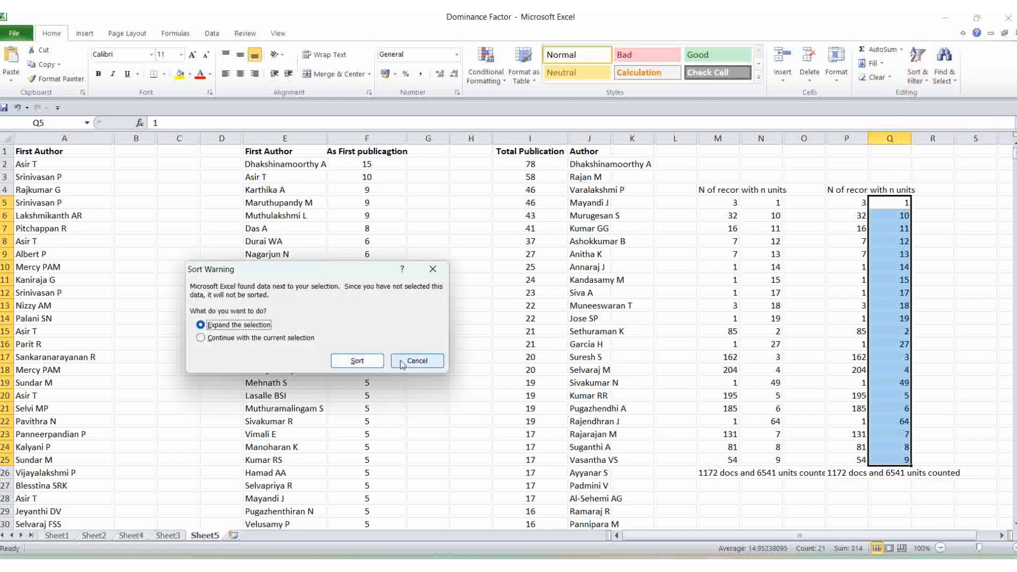
left_click(361, 361)
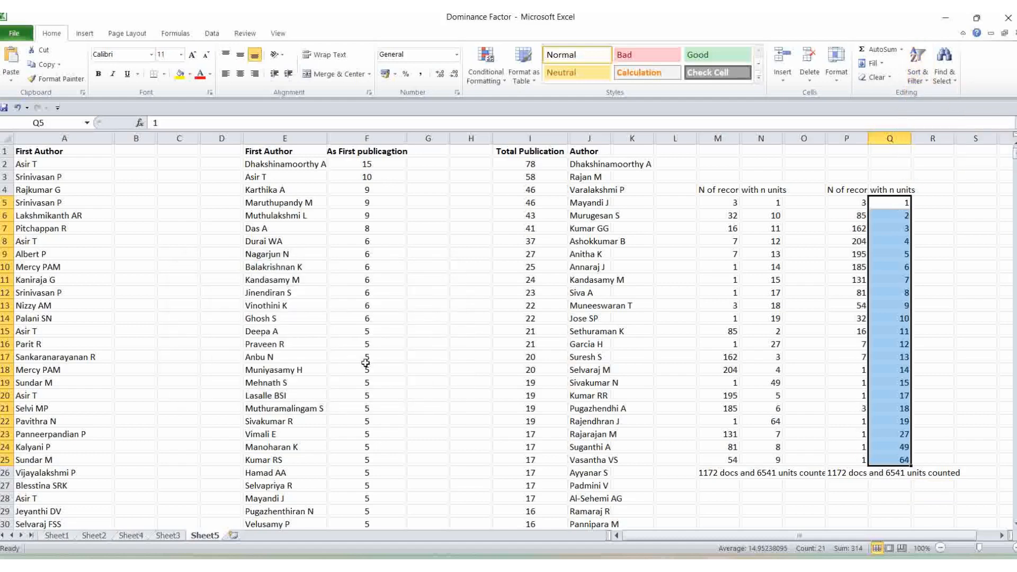
- Look through the workbook's sheets and examine the first-author, total-output and authors-per-record tables at the start of Sheet2
left_click(958, 233)
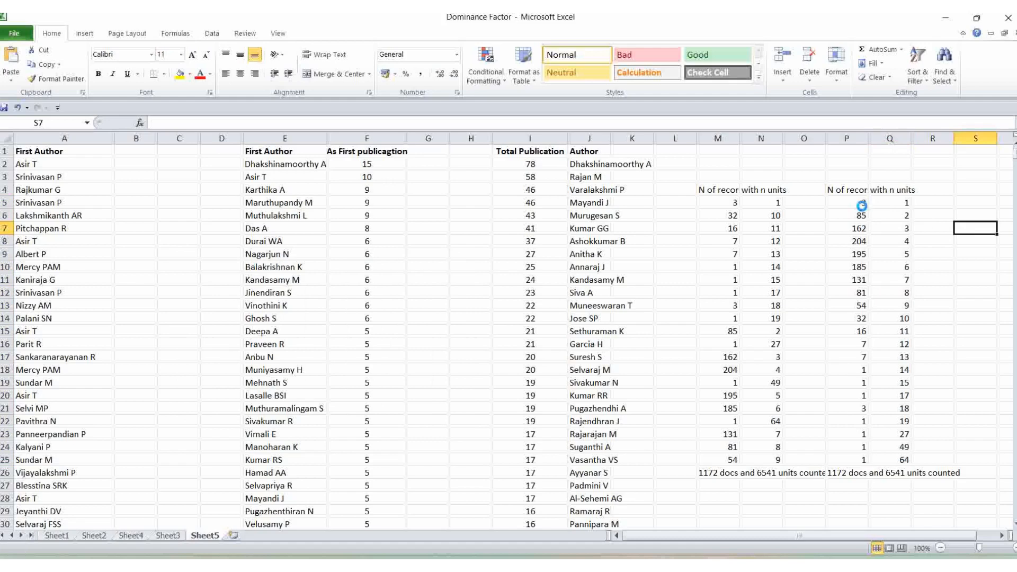
left_click(92, 536)
left_click(57, 535)
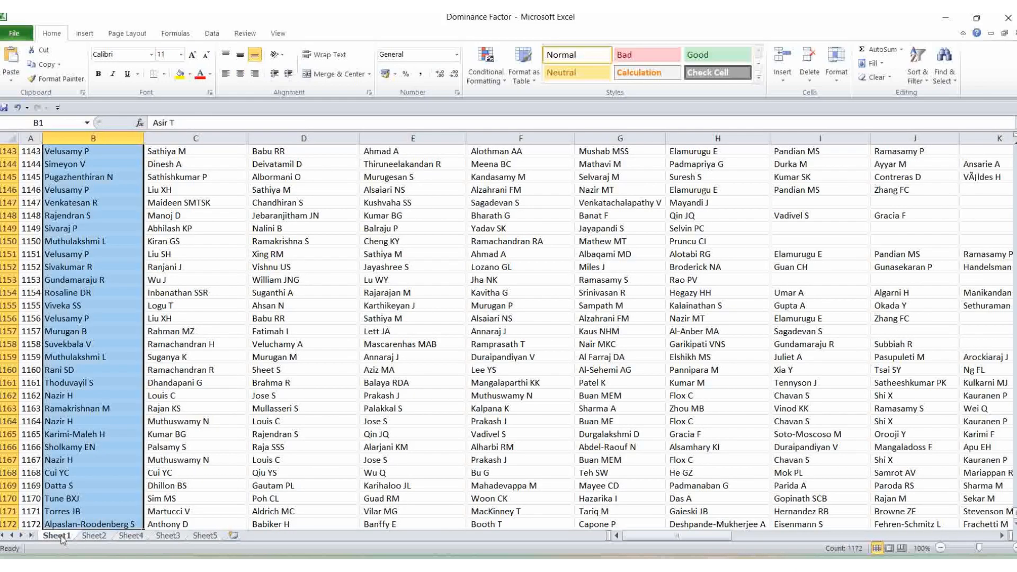
left_click(131, 537)
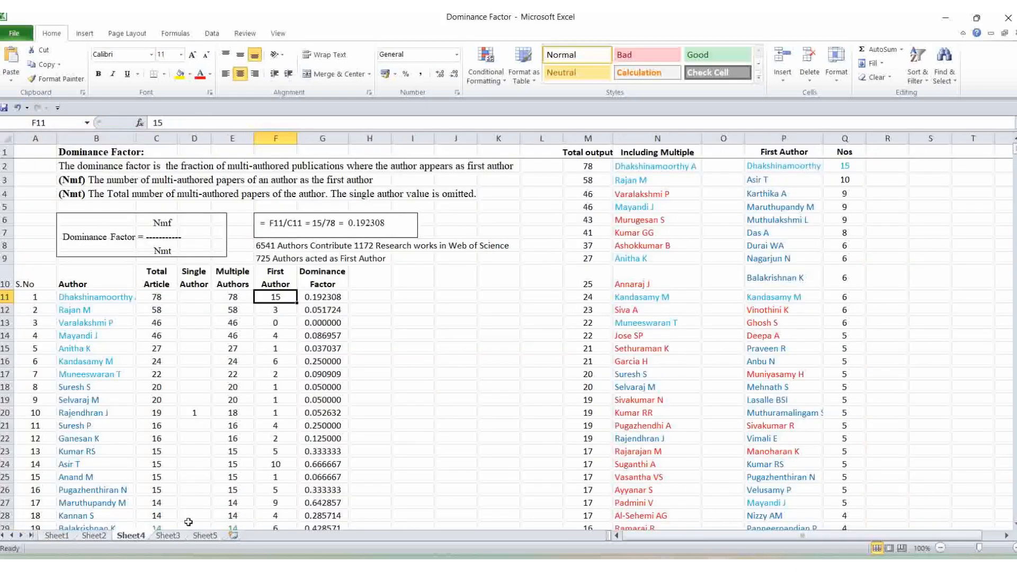
left_click(164, 535)
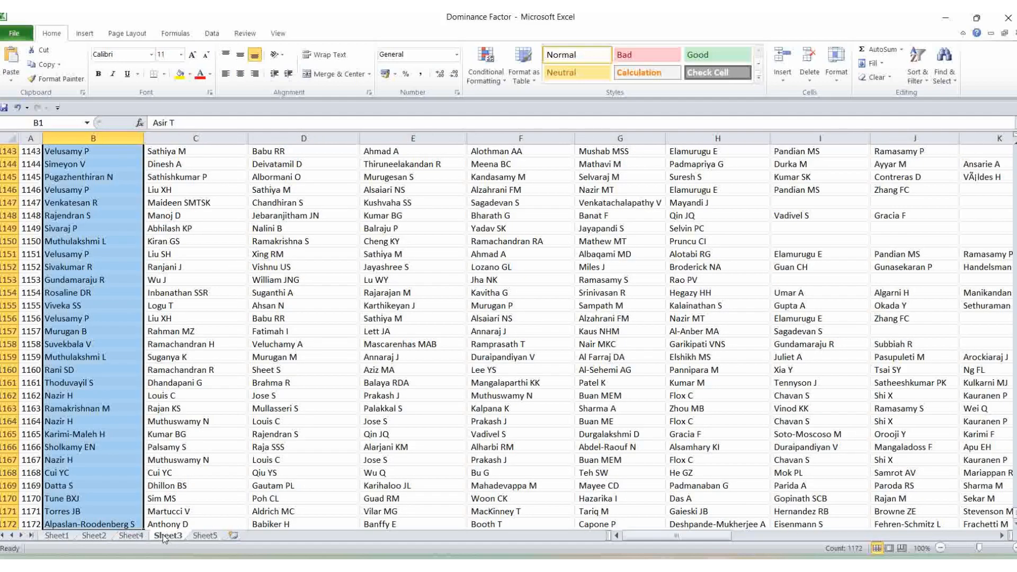
left_click(65, 537)
left_click(94, 537)
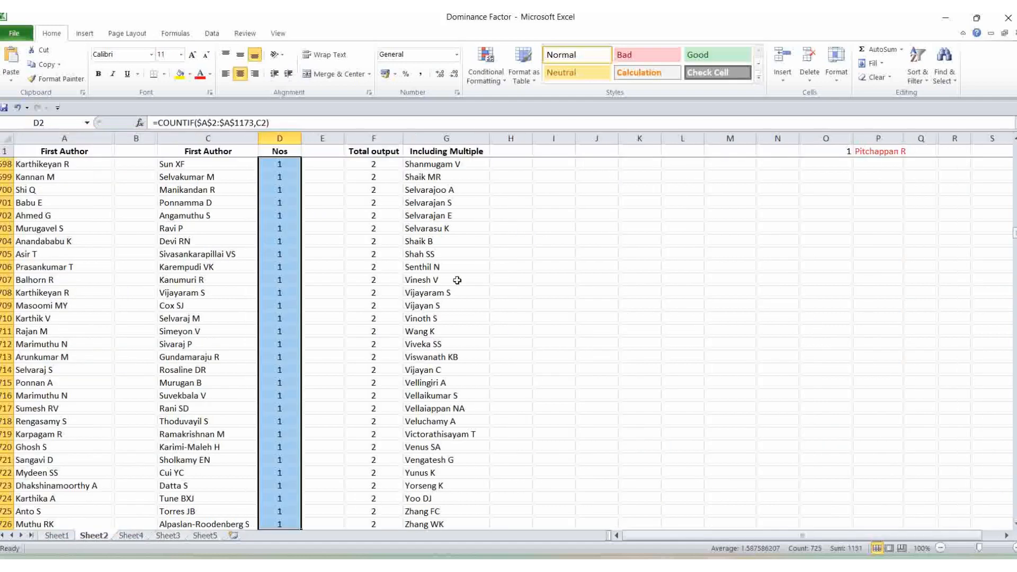
scroll(840, 254, "up", 8)
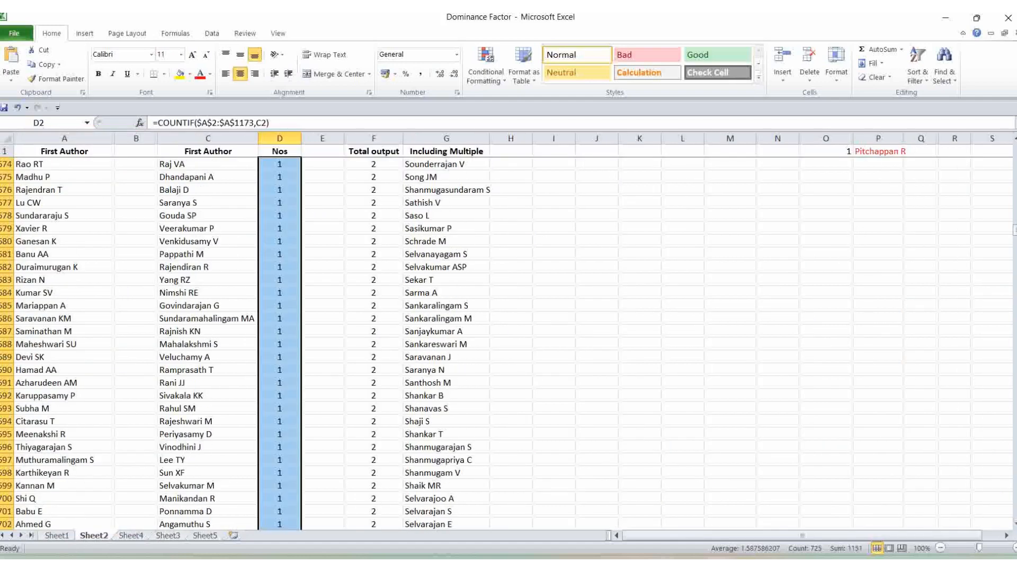
left_click_drag(1014, 230, 1014, 154)
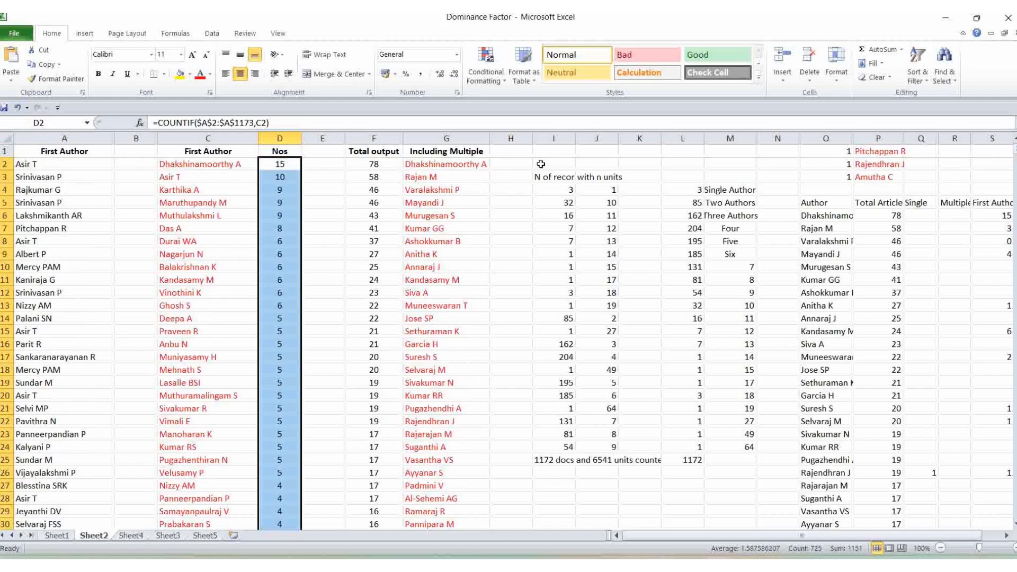
left_click(512, 225)
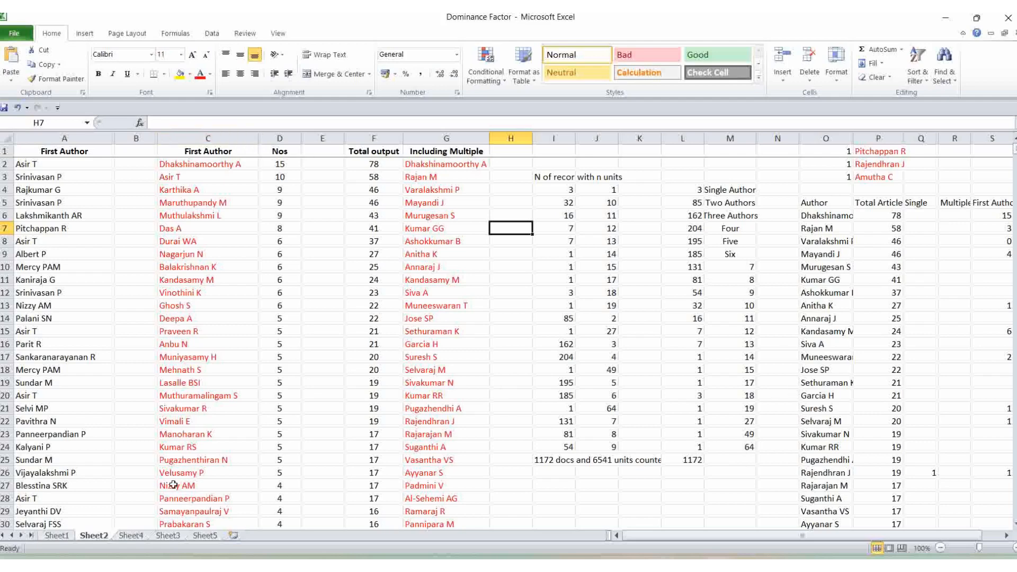
- Review the Dominance Factor table on Sheet4 and check the formula in G11 against the first-author count and total articles of that row
left_click(131, 536)
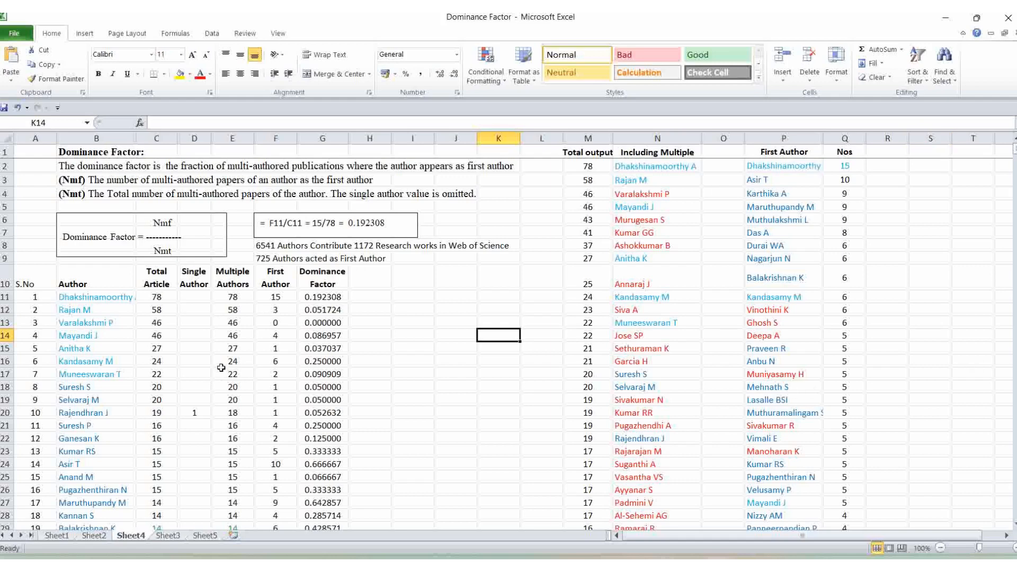
scroll(134, 333, "down", 2)
scroll(134, 333, "down", 13)
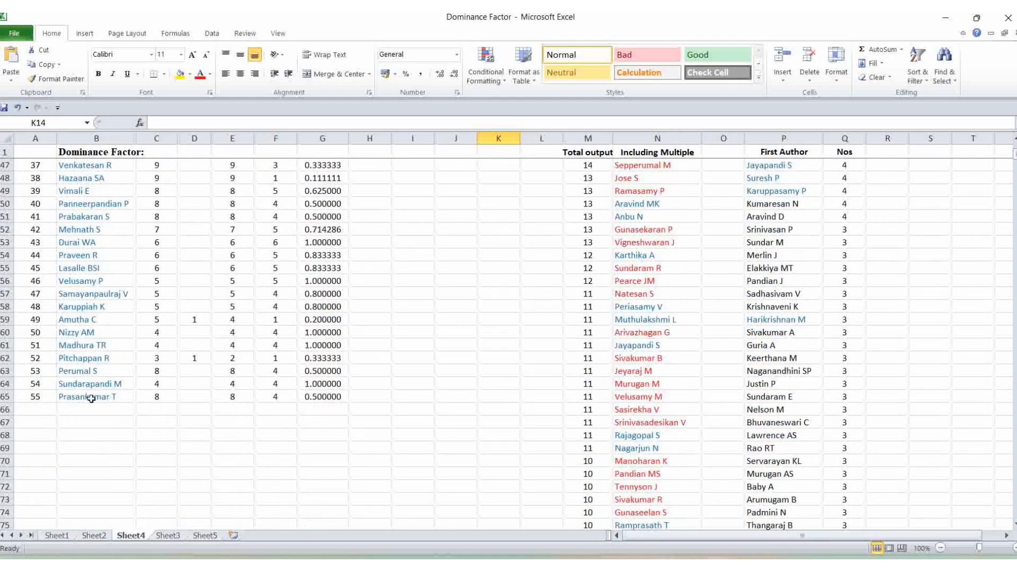
scroll(429, 309, "up", 10)
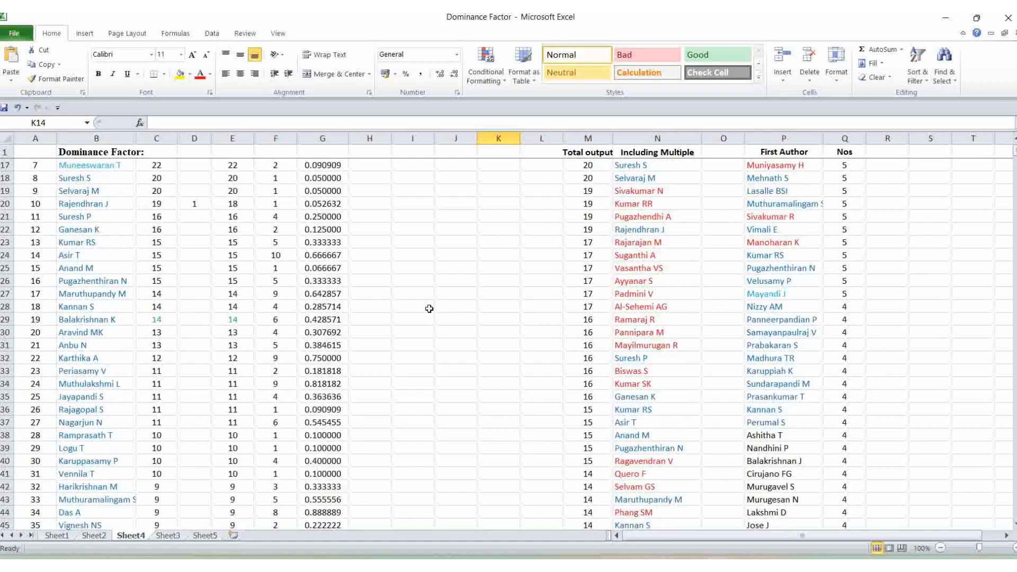
scroll(429, 308, "up", 5)
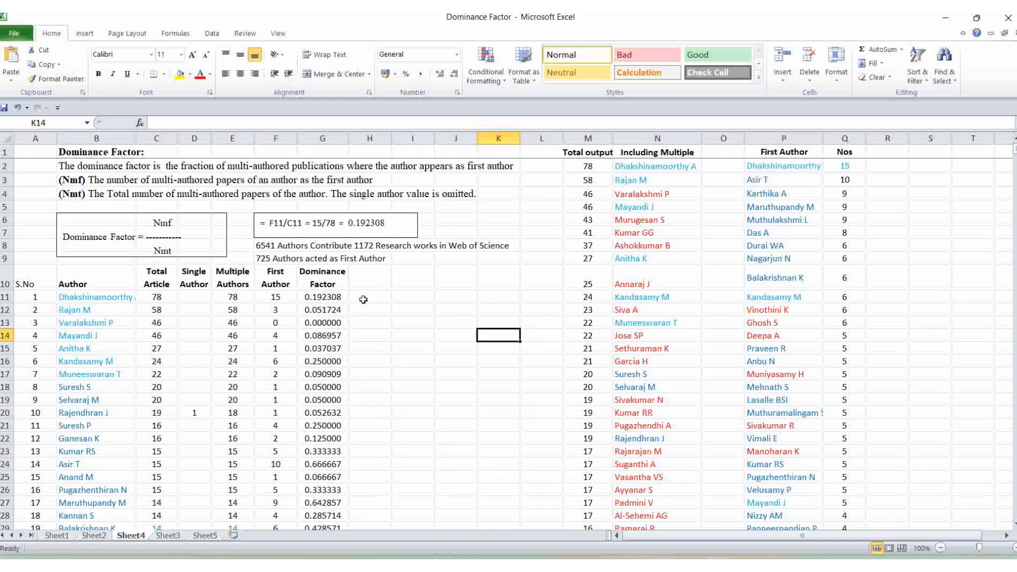
left_click(312, 300)
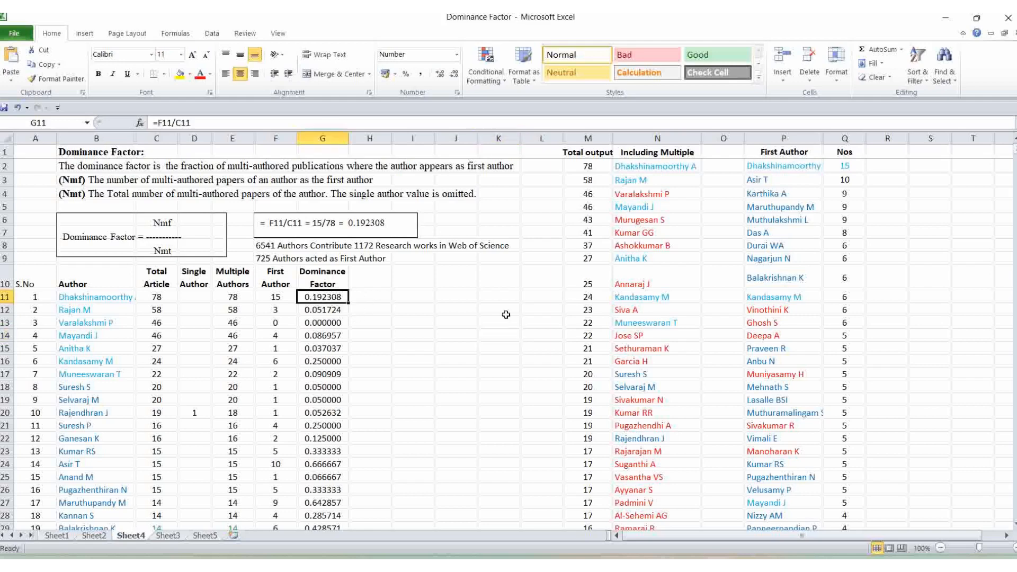
left_click(271, 301)
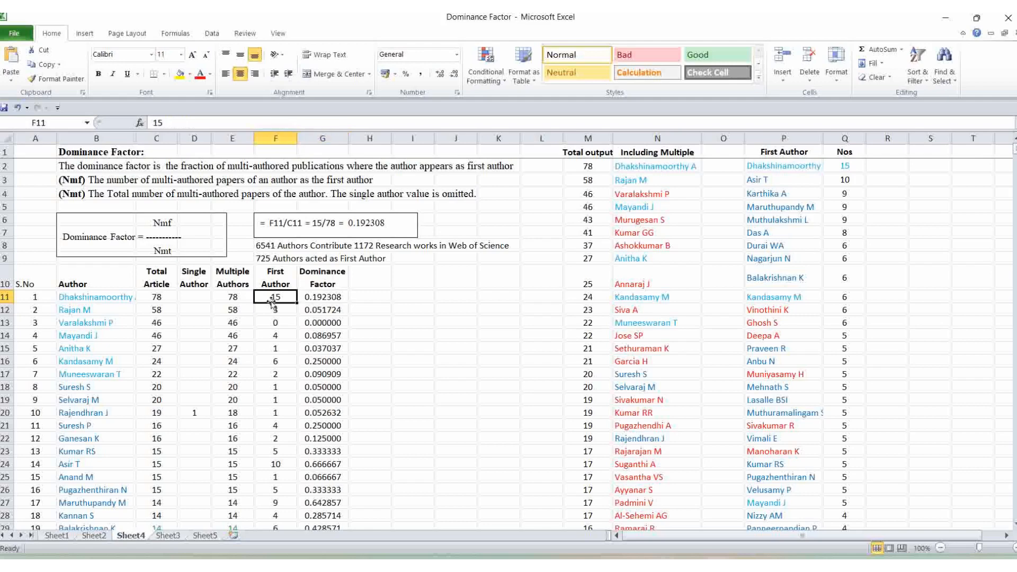
left_click(156, 295)
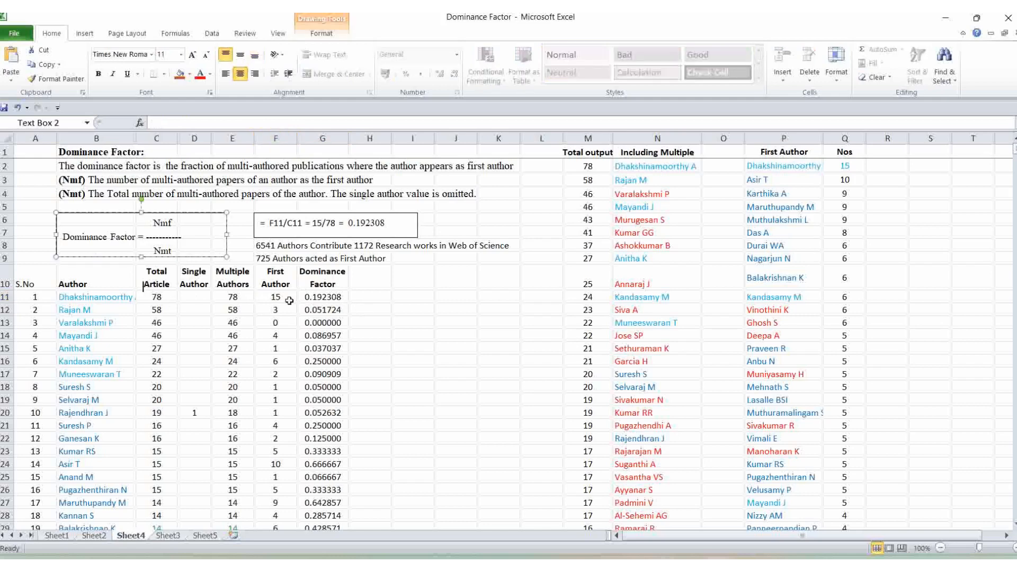
left_click(329, 297)
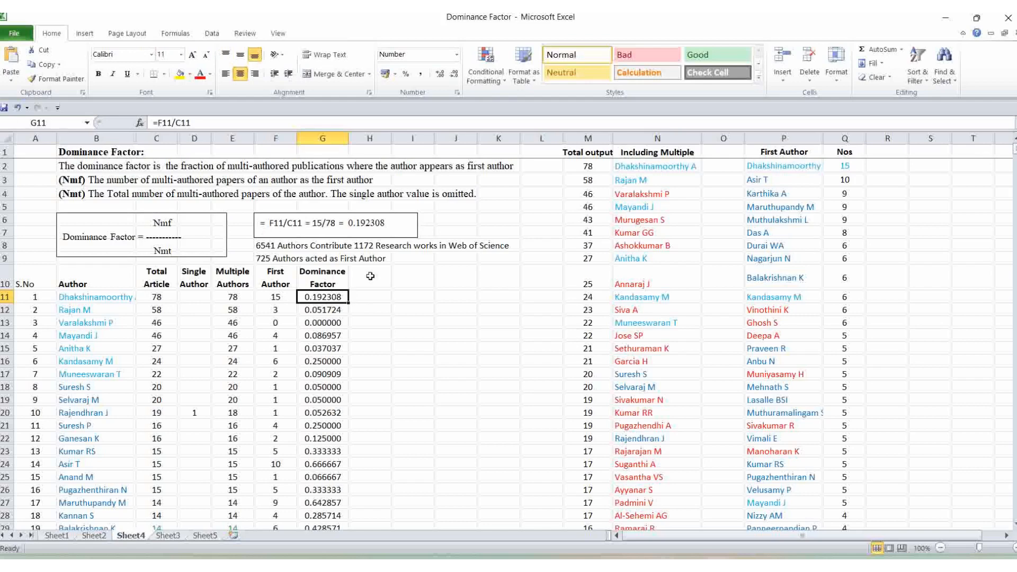
left_click(483, 425)
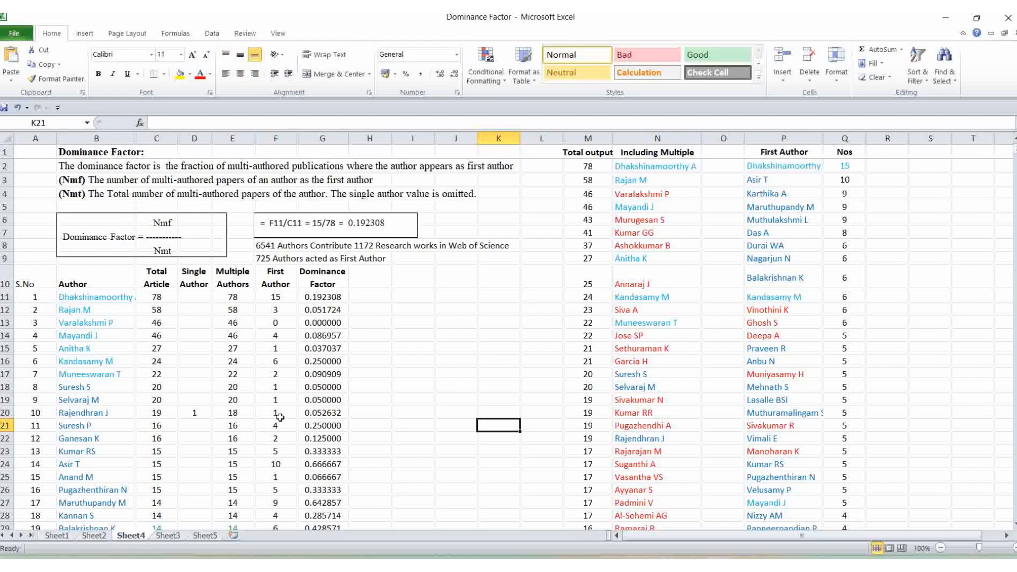
- Examine the row 20 author with a single-author paper, the remaining table rows and the coloured author lists in columns N and P on Sheet4
left_click(273, 413)
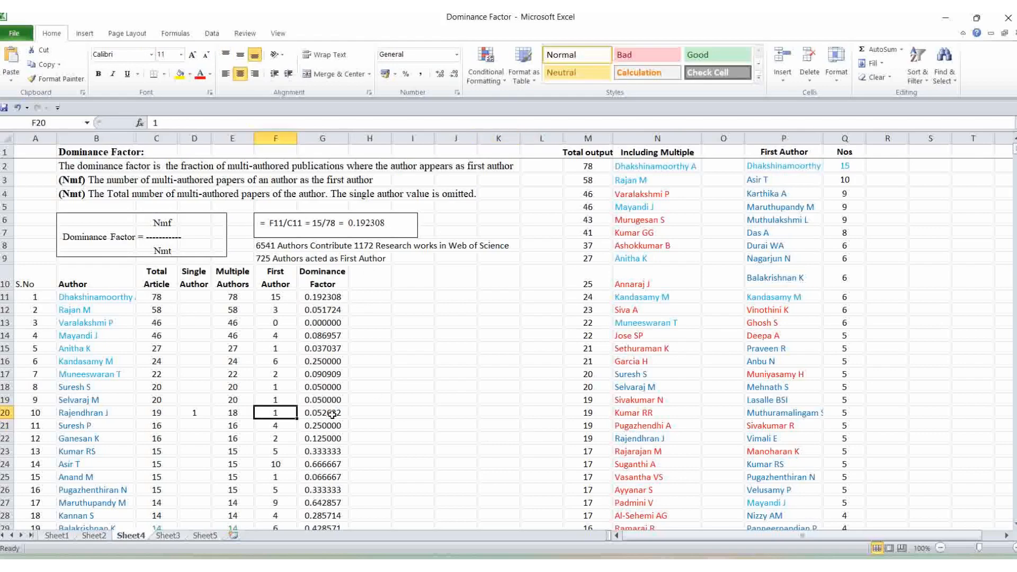
scroll(395, 391, "down", 9)
scroll(396, 392, "up", 9)
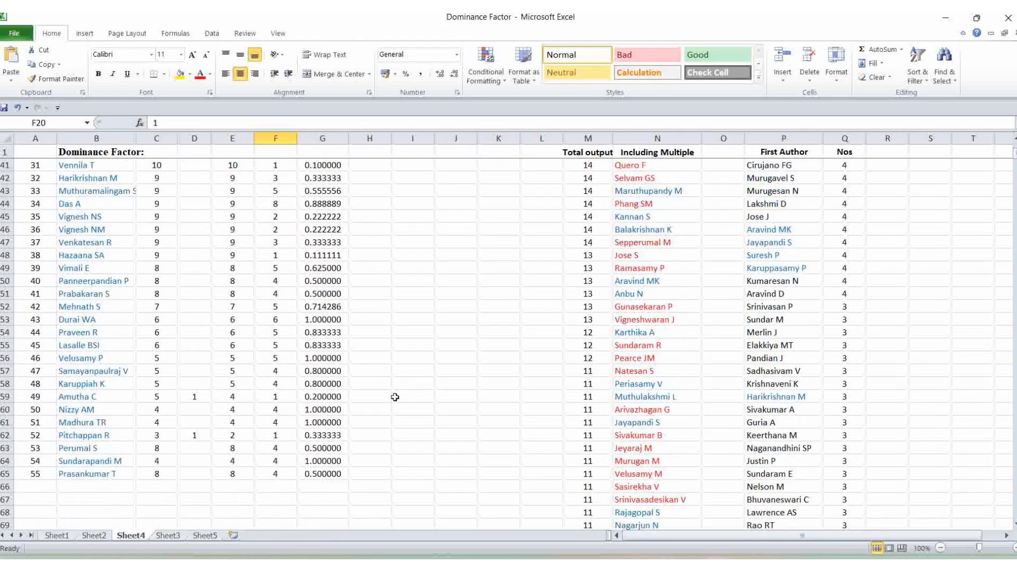
left_click(431, 341)
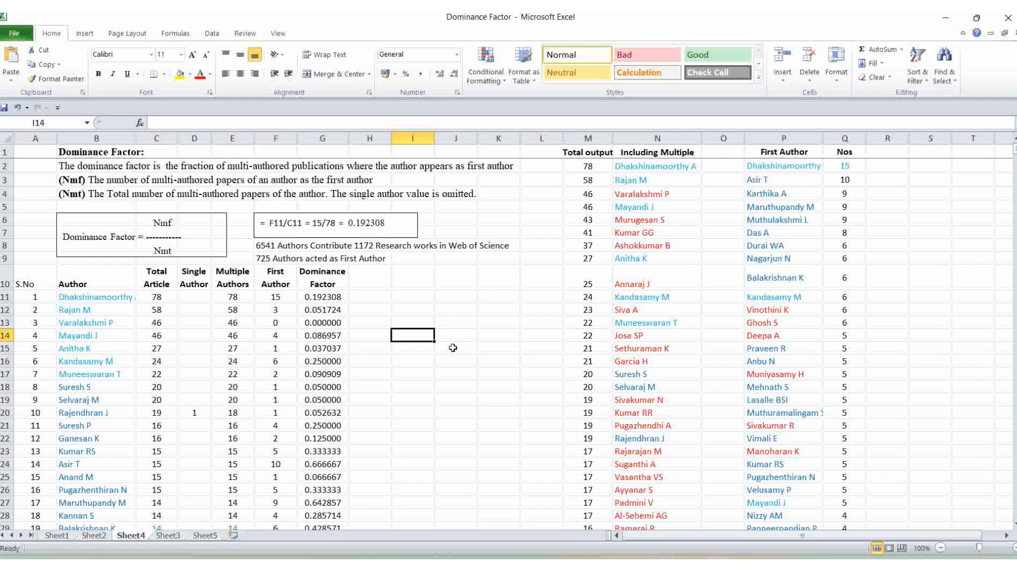
left_click(625, 199)
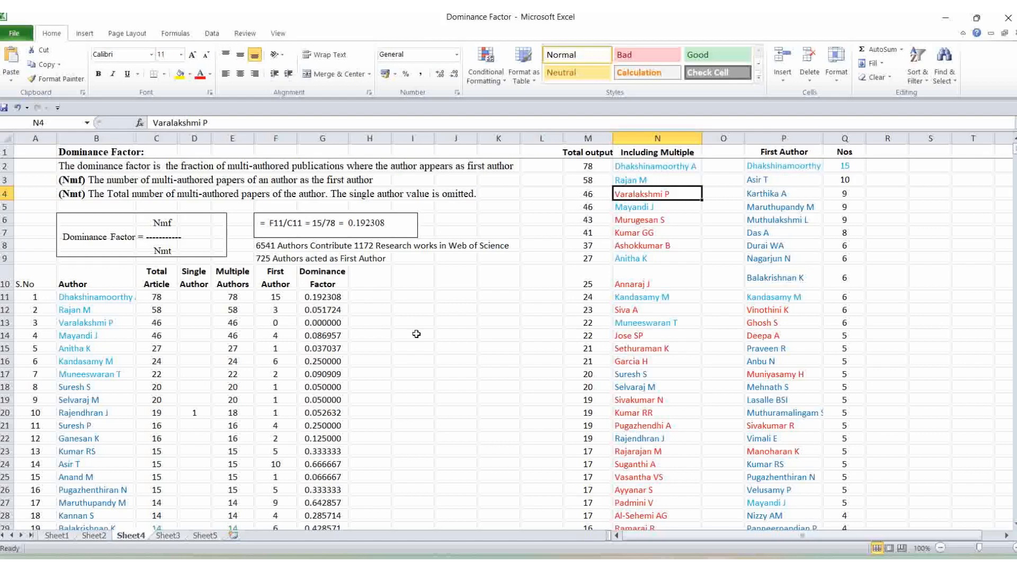
scroll(417, 334, "down", 2)
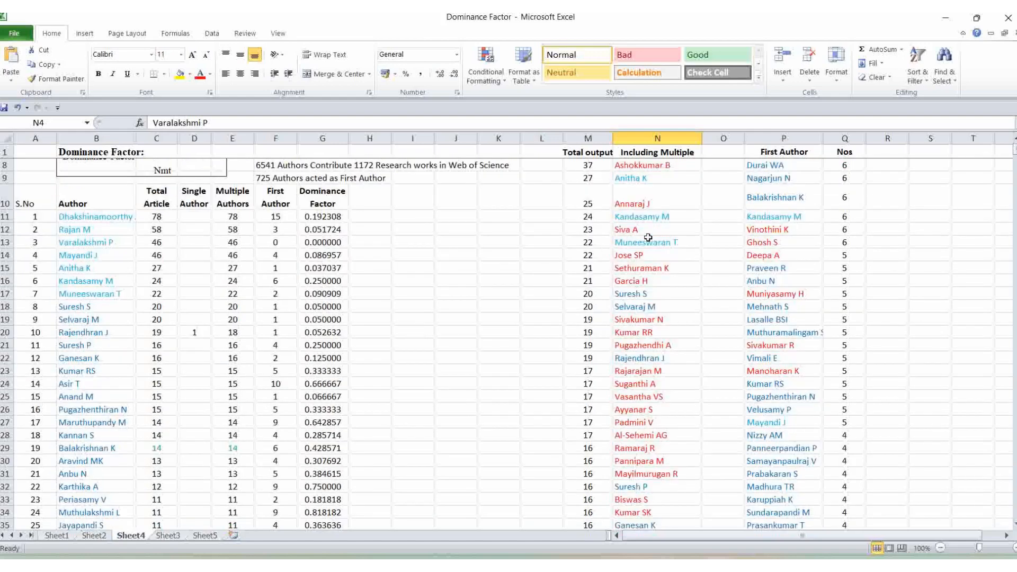
scroll(782, 230, "up", 2)
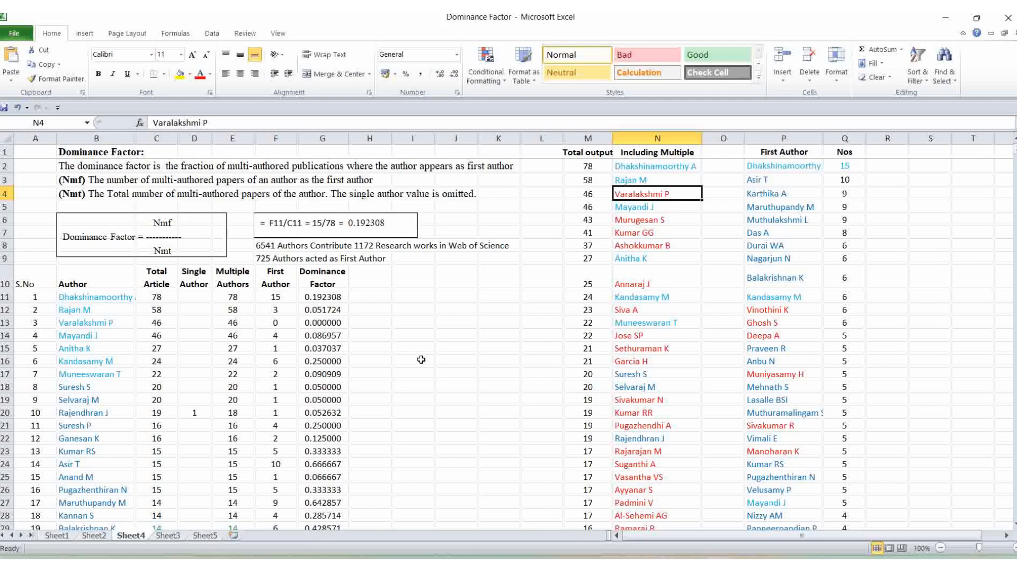
left_click(317, 294)
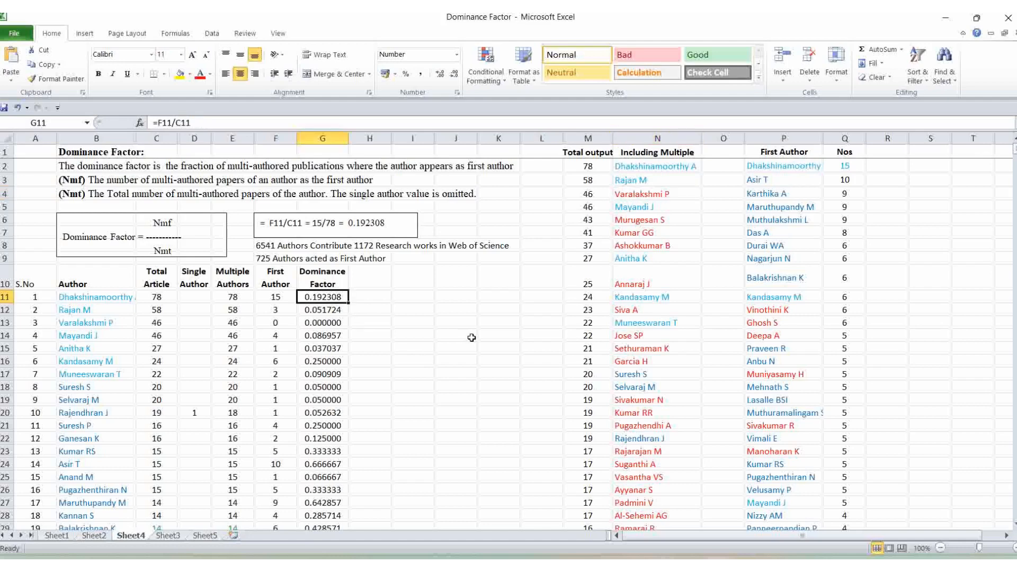